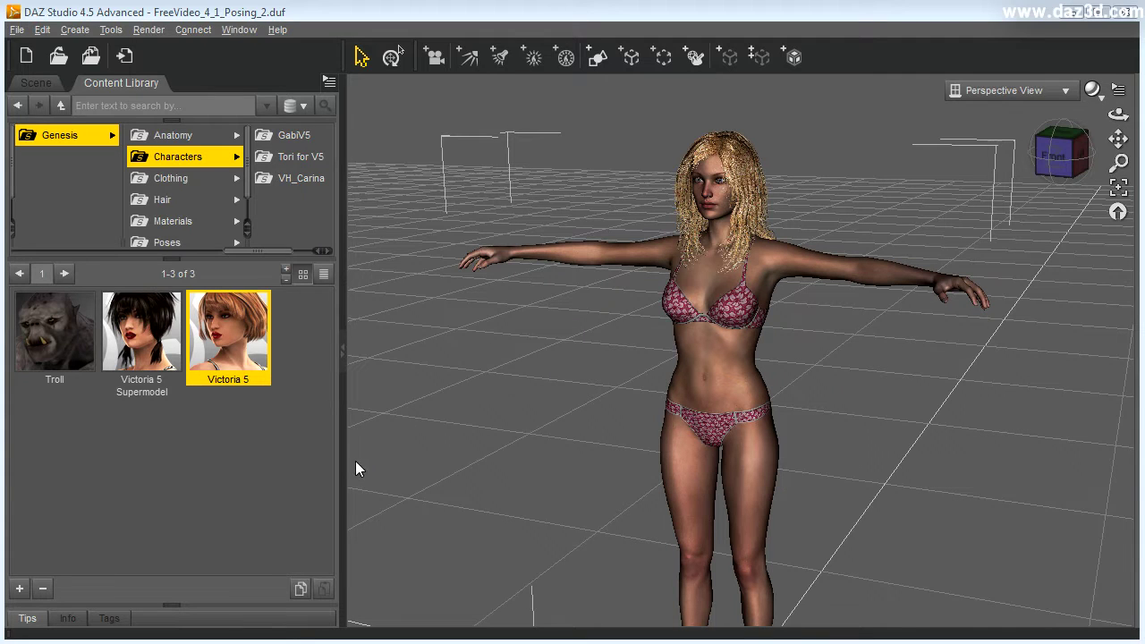
Step: Open the PowerPose pane, dock it above the content browser, and narrow the docked pane area
left_click_drag(342, 458, 274, 456)
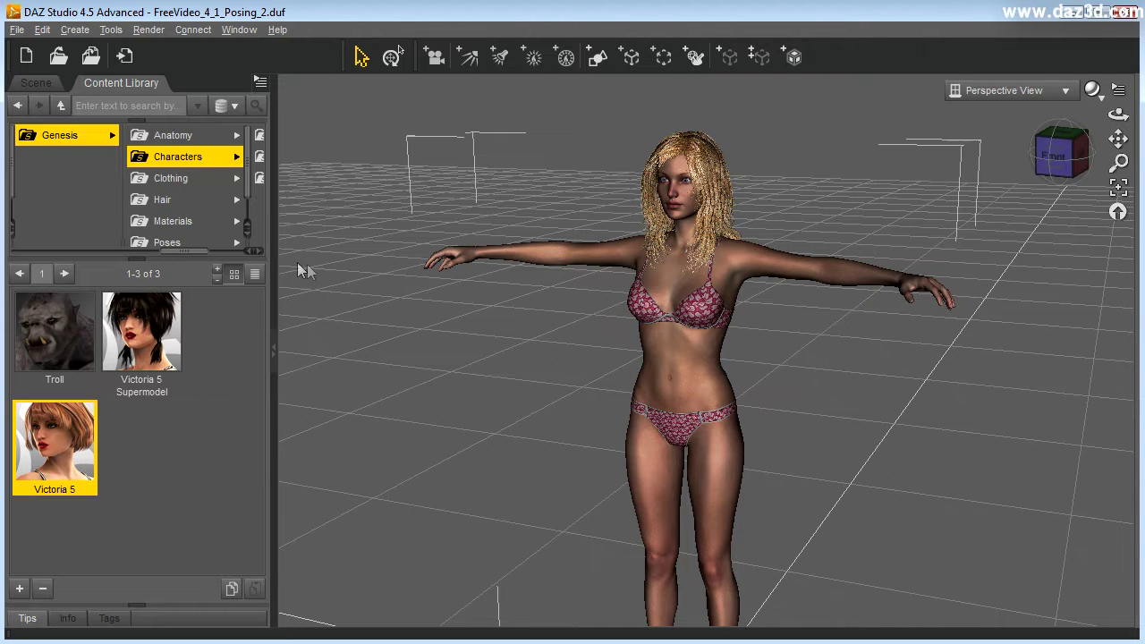
left_click(239, 32)
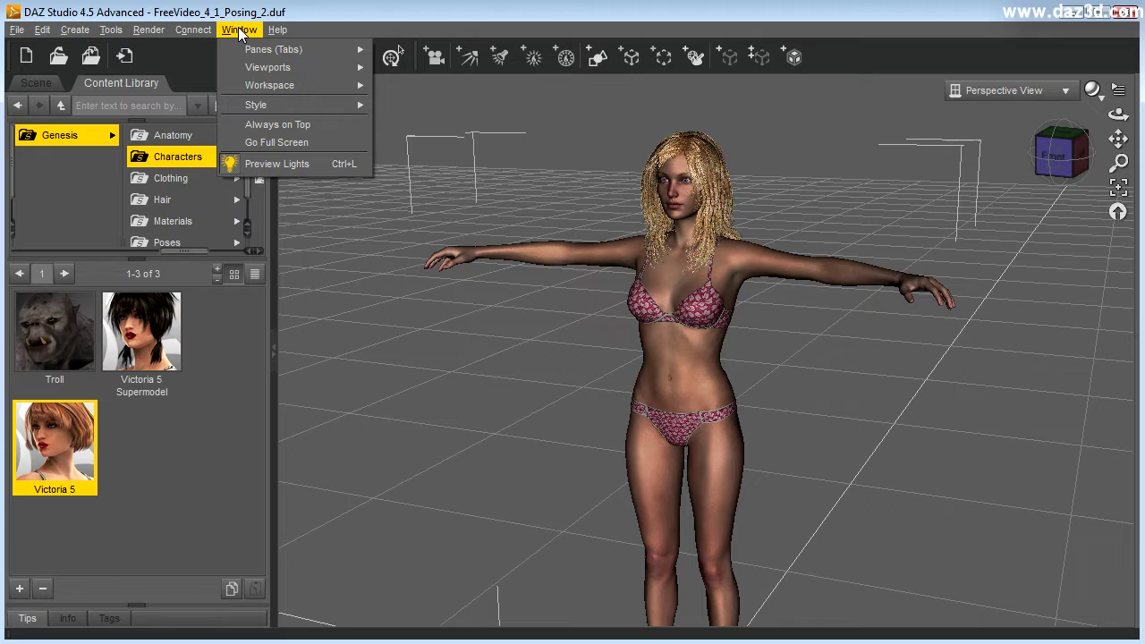
mouse_move(264, 51)
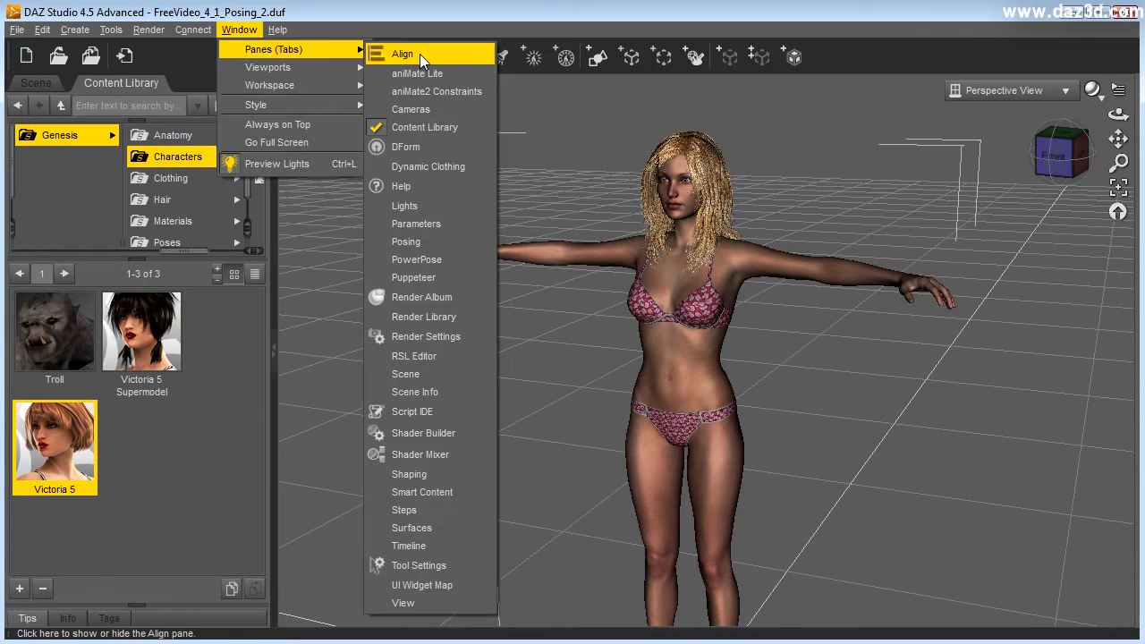
left_click(416, 260)
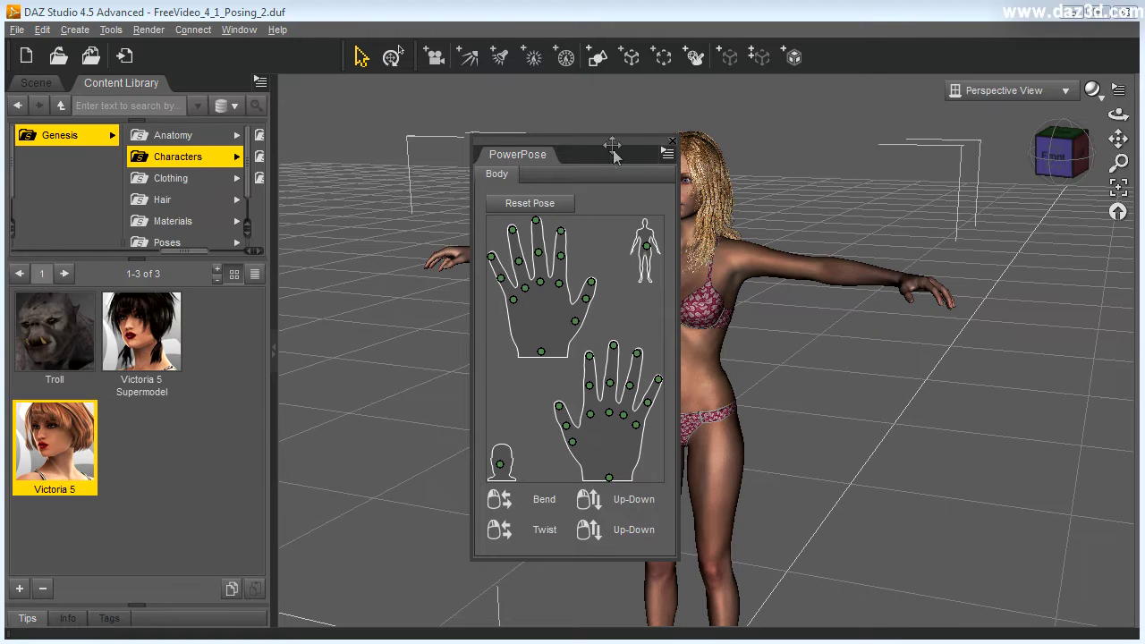
left_click_drag(609, 140, 210, 83)
left_click_drag(274, 185, 336, 195)
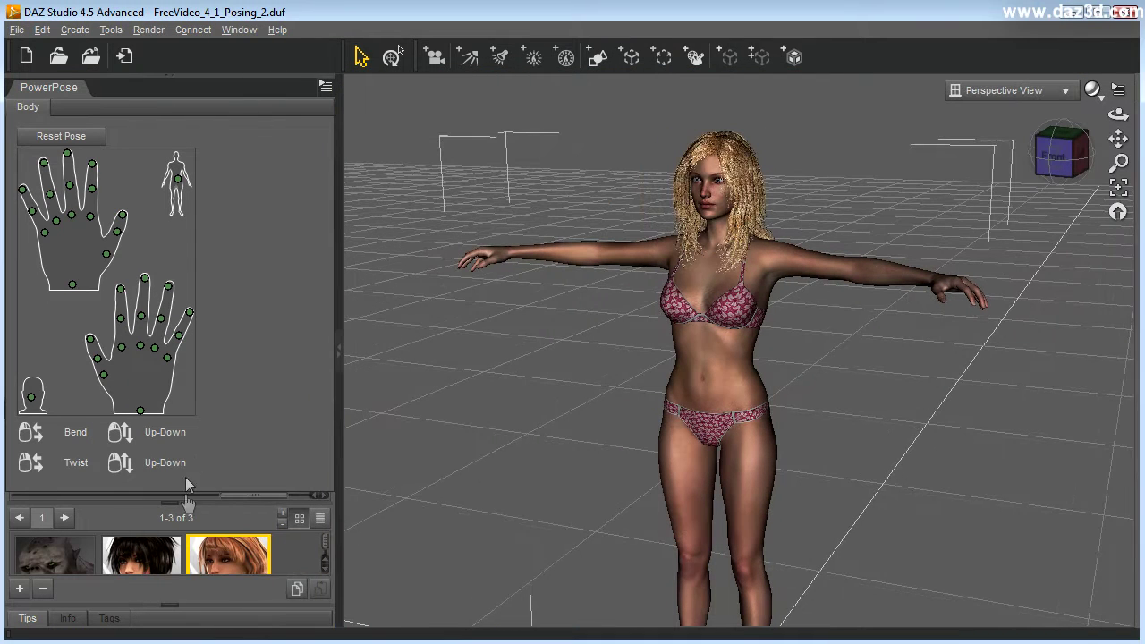
left_click_drag(339, 375, 227, 377)
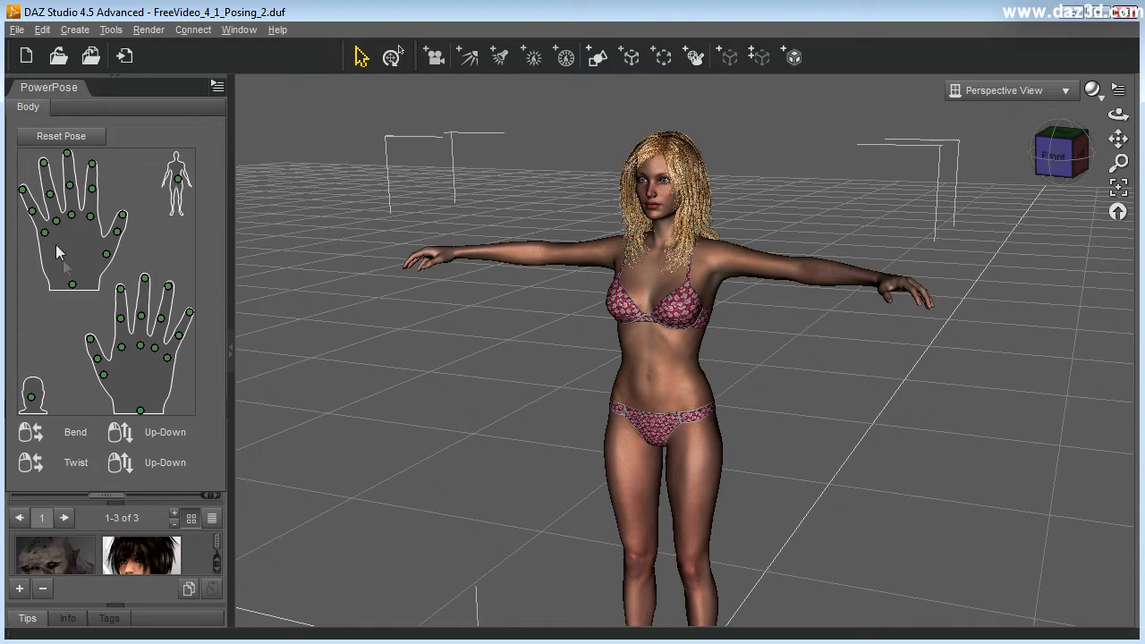
Step: Look through the PowerPose body, head and hands templates, ending on the full-body template
left_click(177, 192)
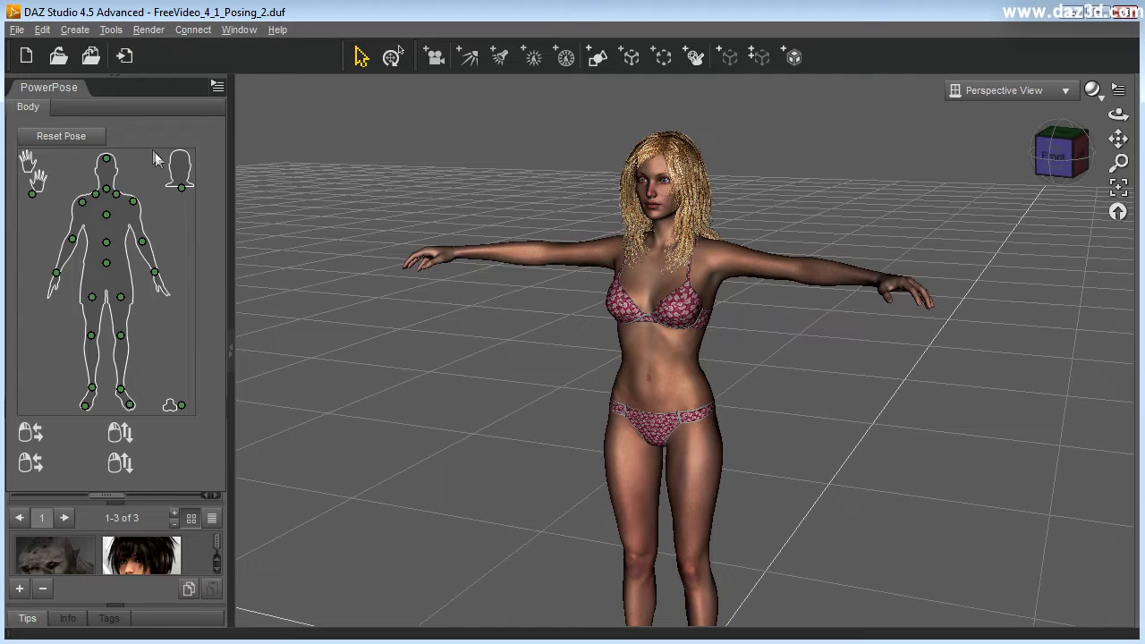
left_click(181, 190)
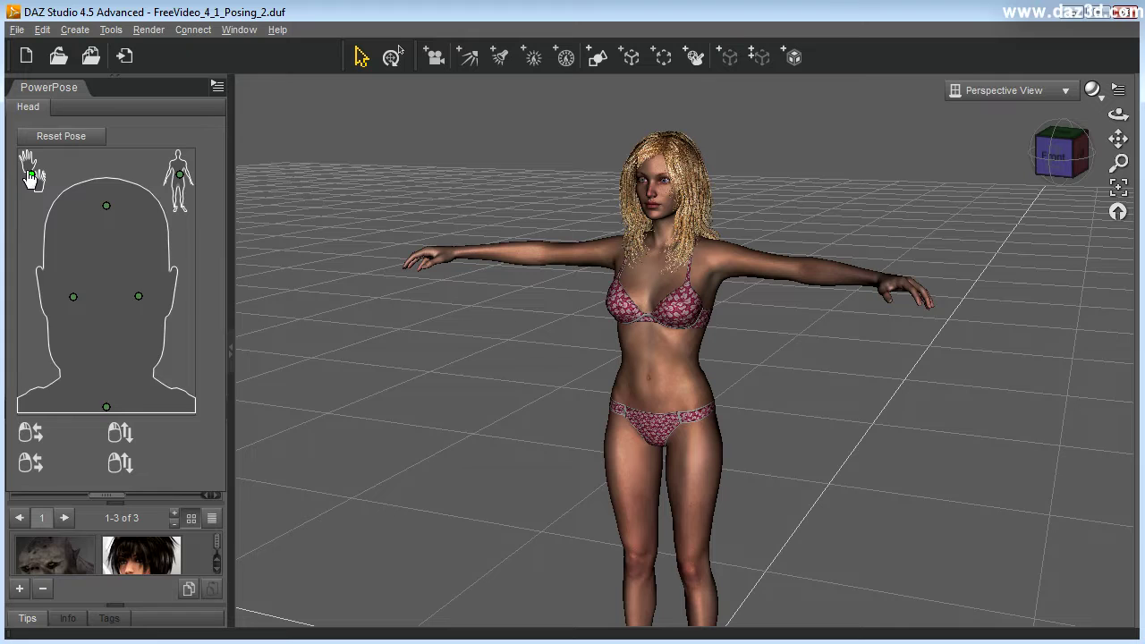
left_click(29, 177)
left_click(179, 186)
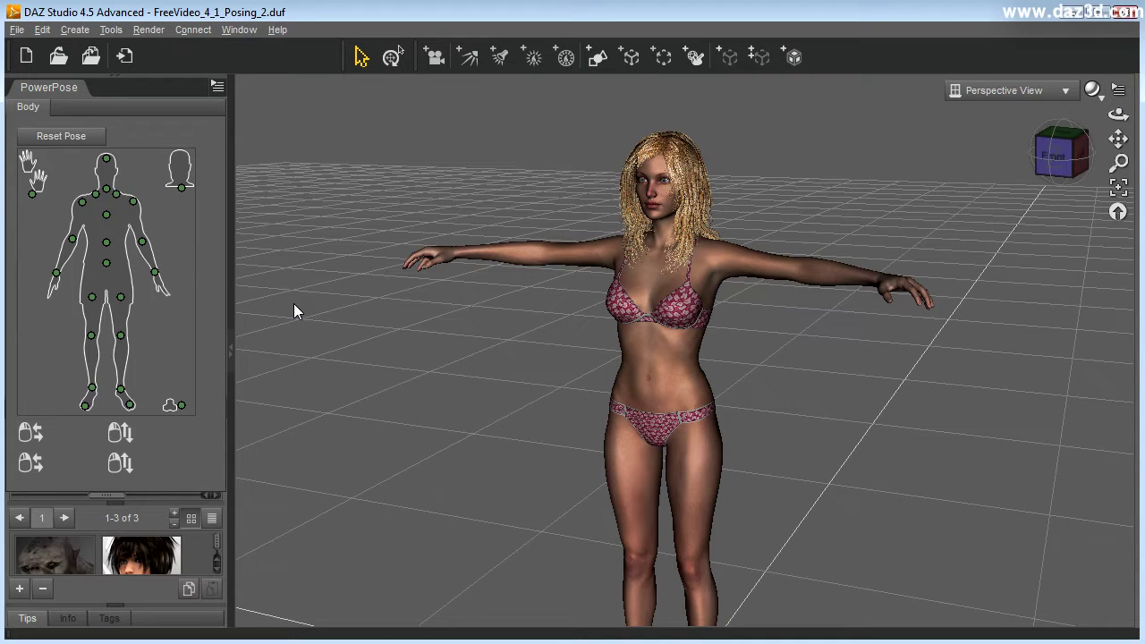
Step: Select the figure in the viewport and narrow the selection to its left forearm
left_click(112, 31)
left_click(122, 53)
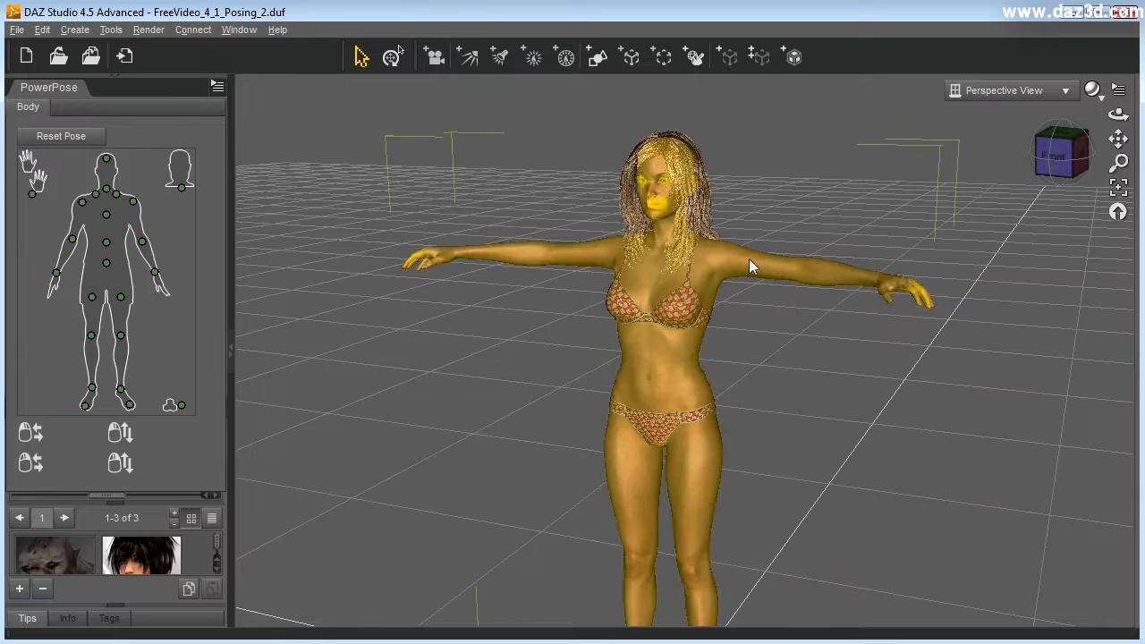
left_click(780, 268)
left_click(859, 277)
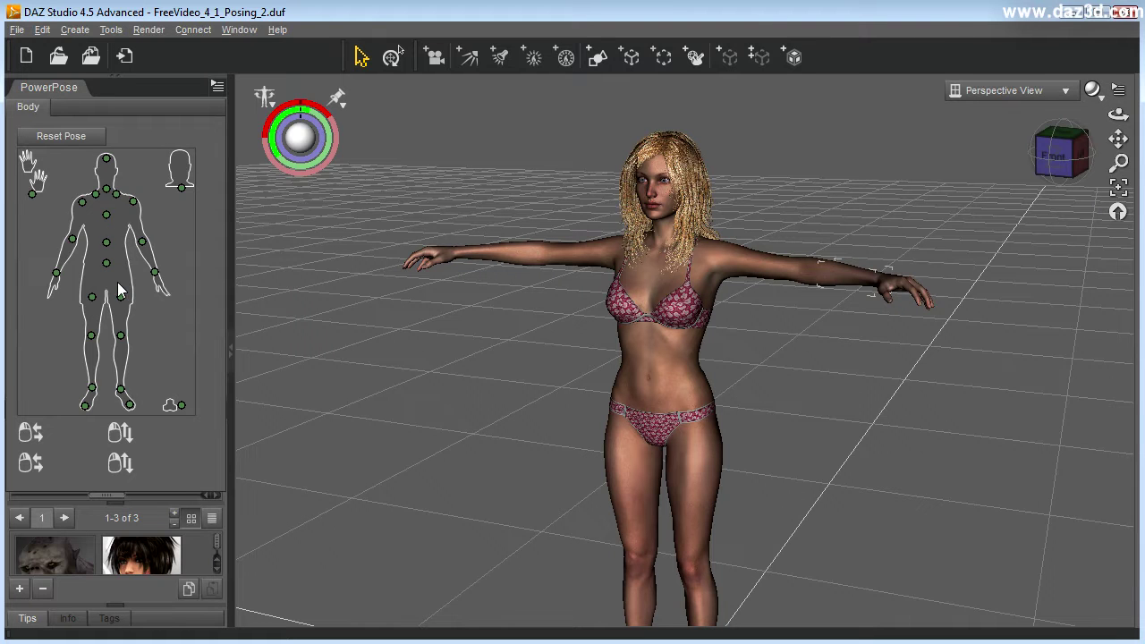
Step: Twist and bend the figure's abdomen and chest with PowerPose so the upper body turns toward its left side
mouse_move(1124, 165)
left_mouse_down()
mouse_move(1123, 145)
mouse_move(1124, 160)
left_mouse_up()
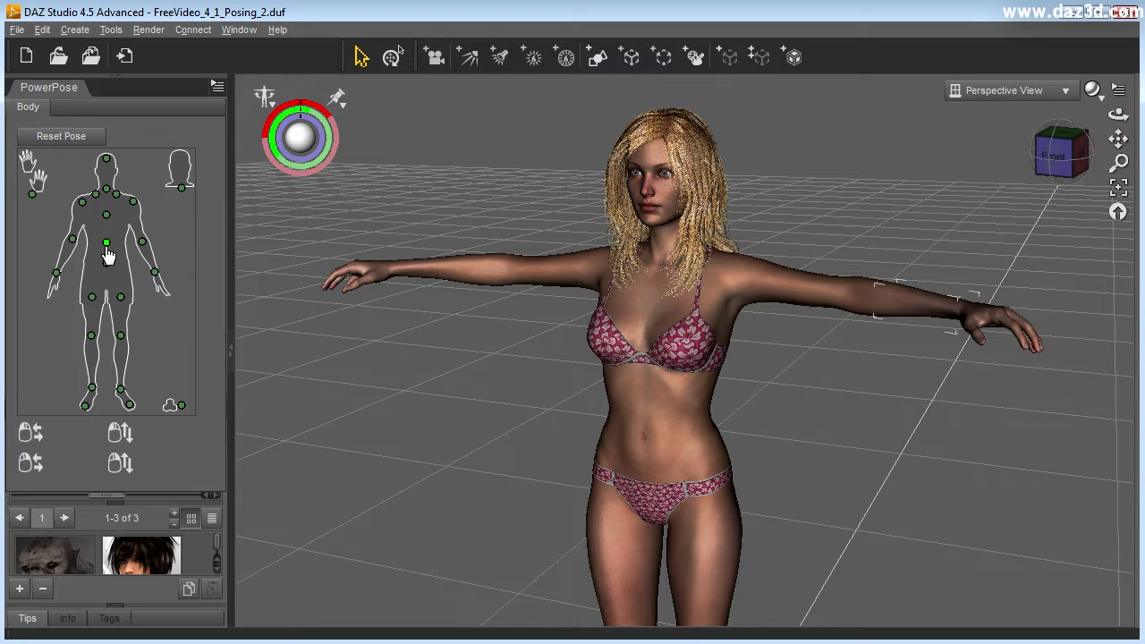
left_click(104, 248)
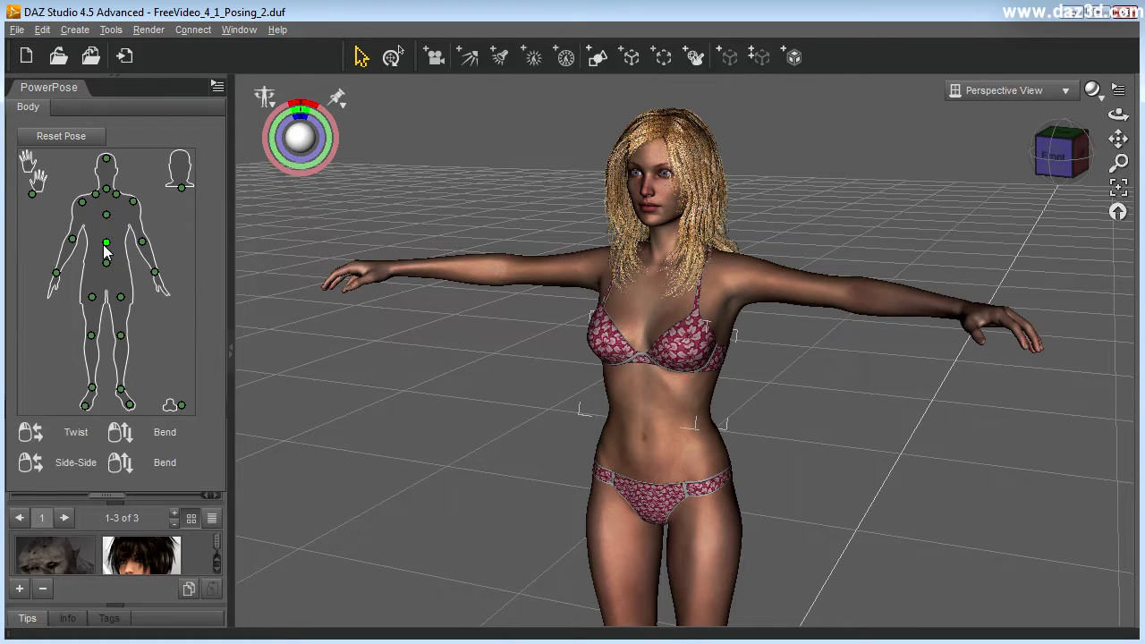
left_click_drag(104, 243, 129, 218)
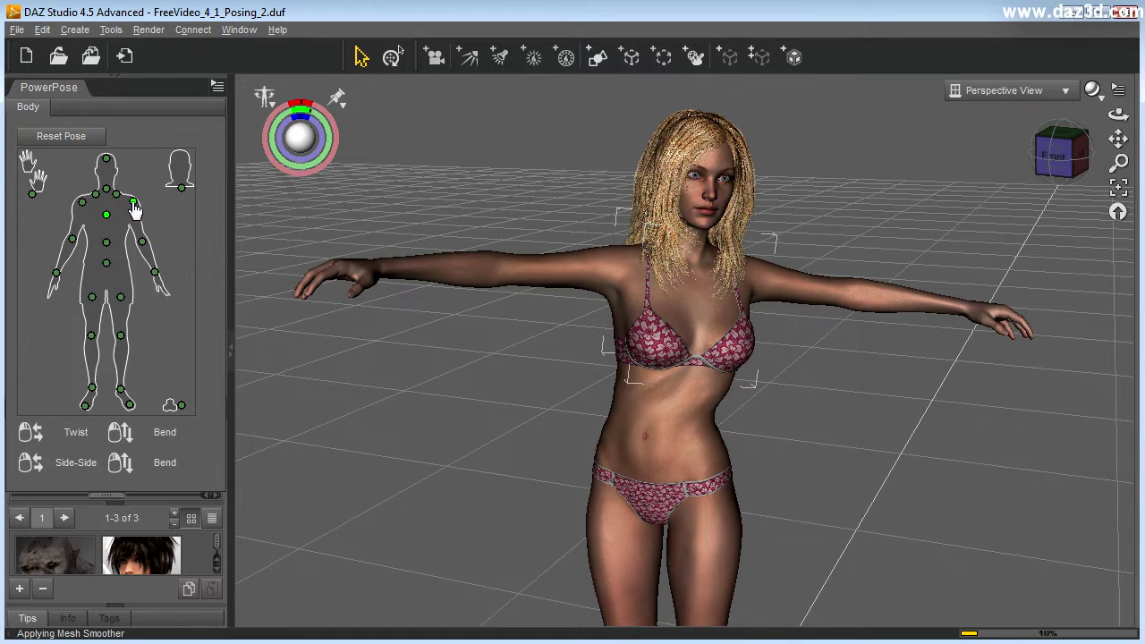
Step: Bend the figure's right arm down with the hand beside the hip, and adjust the left collar and the head
left_click_drag(82, 202, 78, 331)
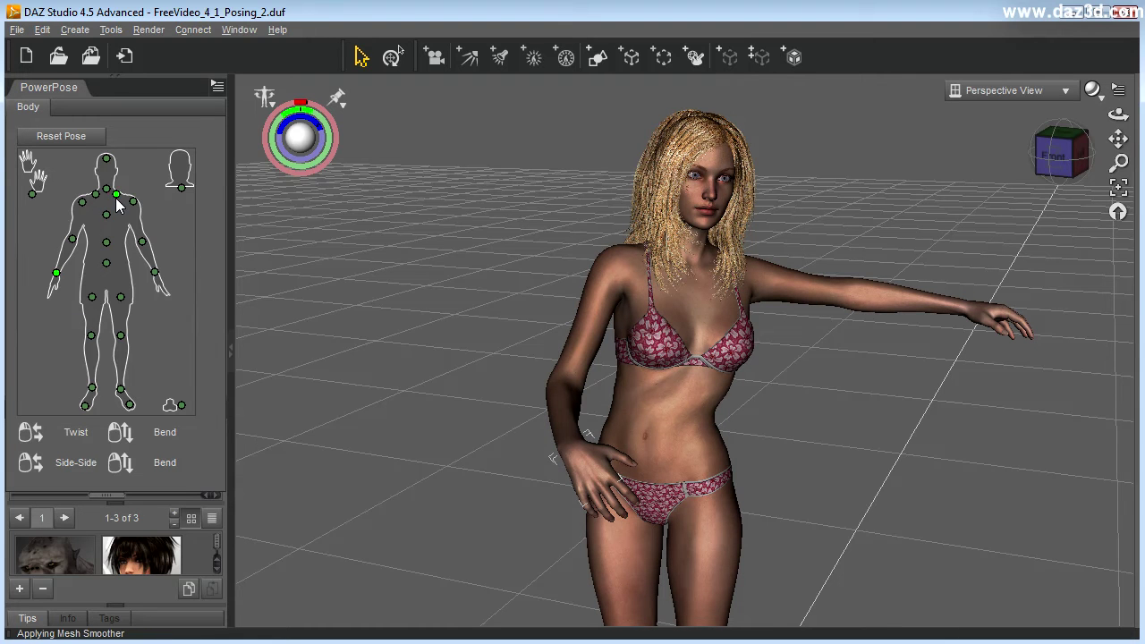
left_click_drag(116, 200, 109, 166)
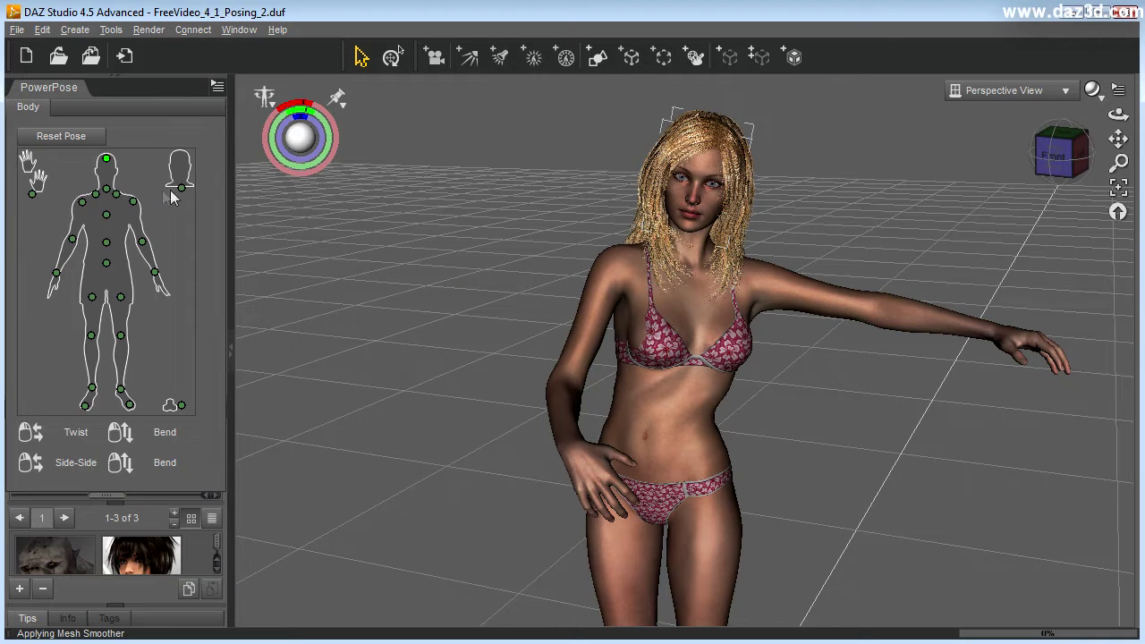
Step: Using the PowerPose head template, tilt the head and neck upward and turn both eyes sideways
left_click(183, 193)
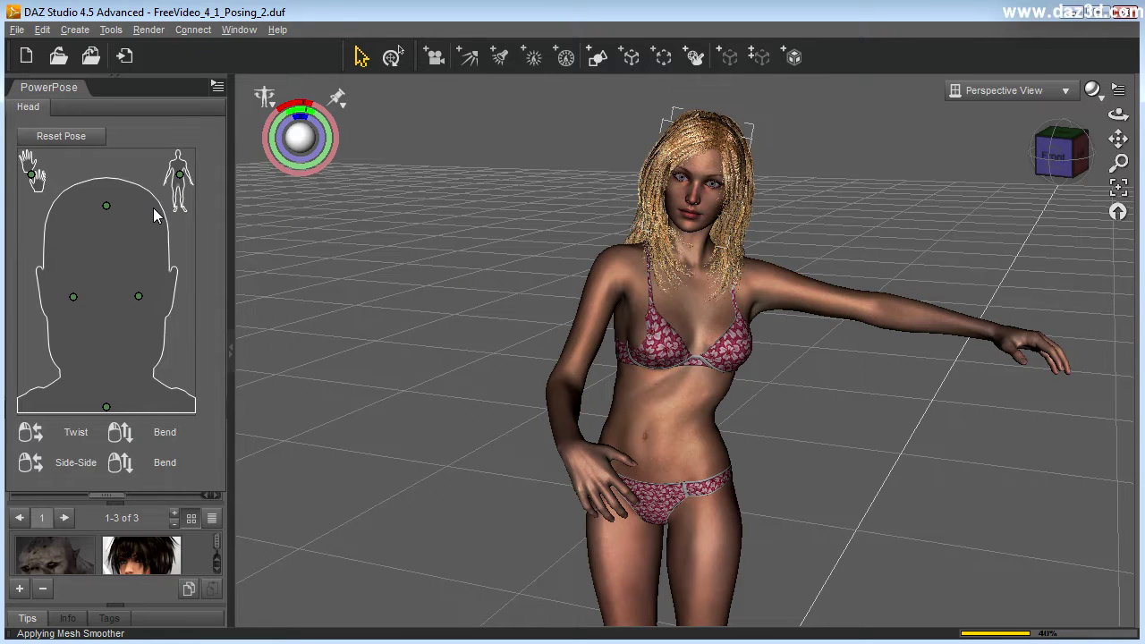
mouse_move(106, 212)
left_mouse_down()
mouse_move(123, 214)
mouse_move(115, 199)
left_mouse_up()
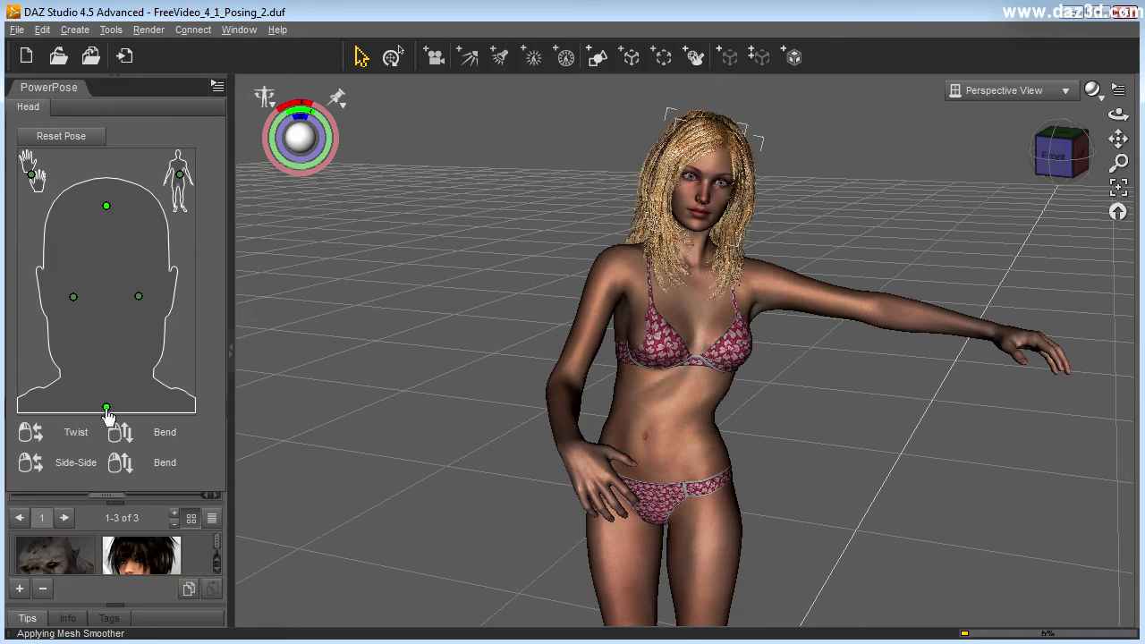
mouse_move(105, 403)
left_mouse_down()
mouse_move(82, 401)
mouse_move(105, 420)
mouse_move(97, 386)
left_mouse_up()
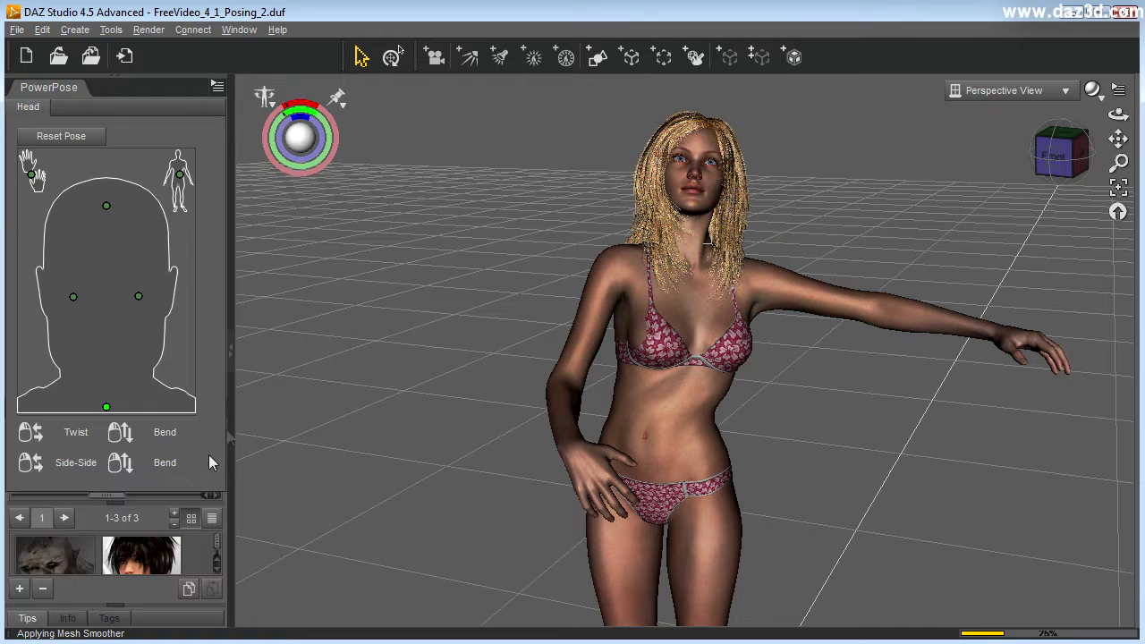
mouse_move(73, 301)
left_mouse_down()
mouse_move(59, 302)
mouse_move(85, 309)
mouse_move(59, 305)
mouse_move(63, 315)
left_mouse_up()
mouse_move(138, 296)
left_mouse_down()
mouse_move(111, 297)
mouse_move(125, 301)
left_mouse_up()
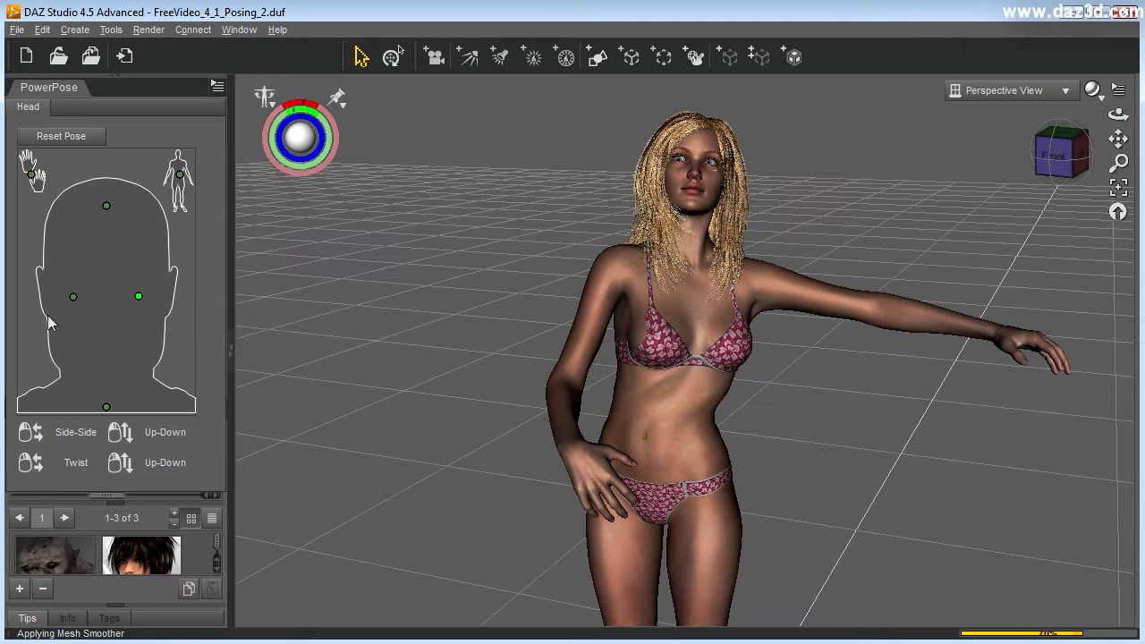
Step: Return to the body template and rotate the abdomen and hip so the torso leans toward the figure's right side
left_click(178, 179)
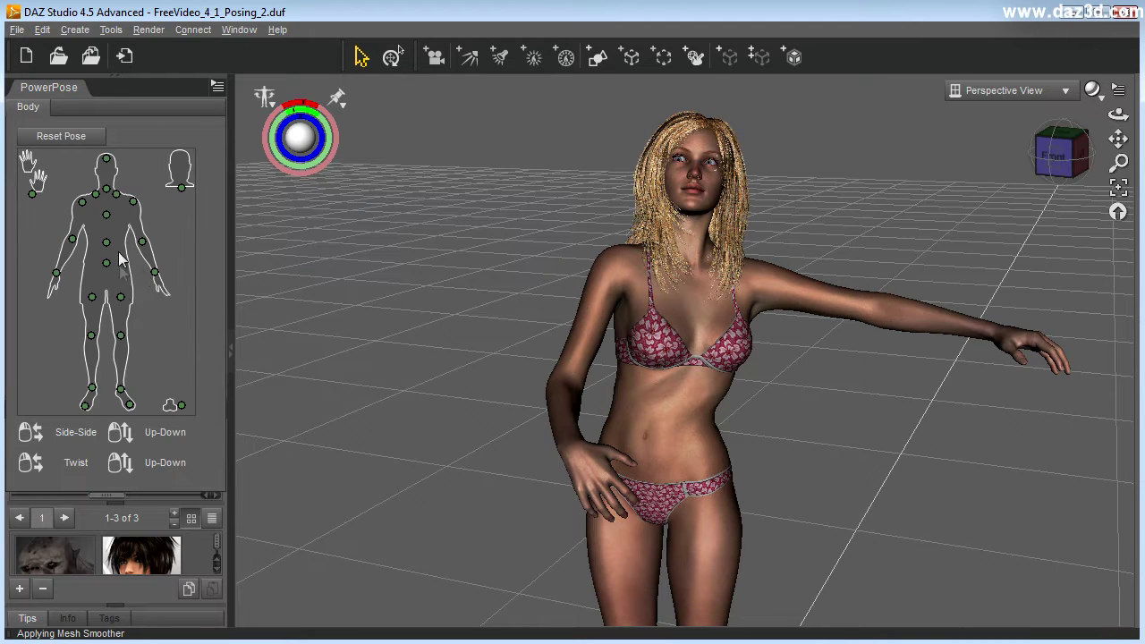
left_click_drag(107, 242, 115, 273)
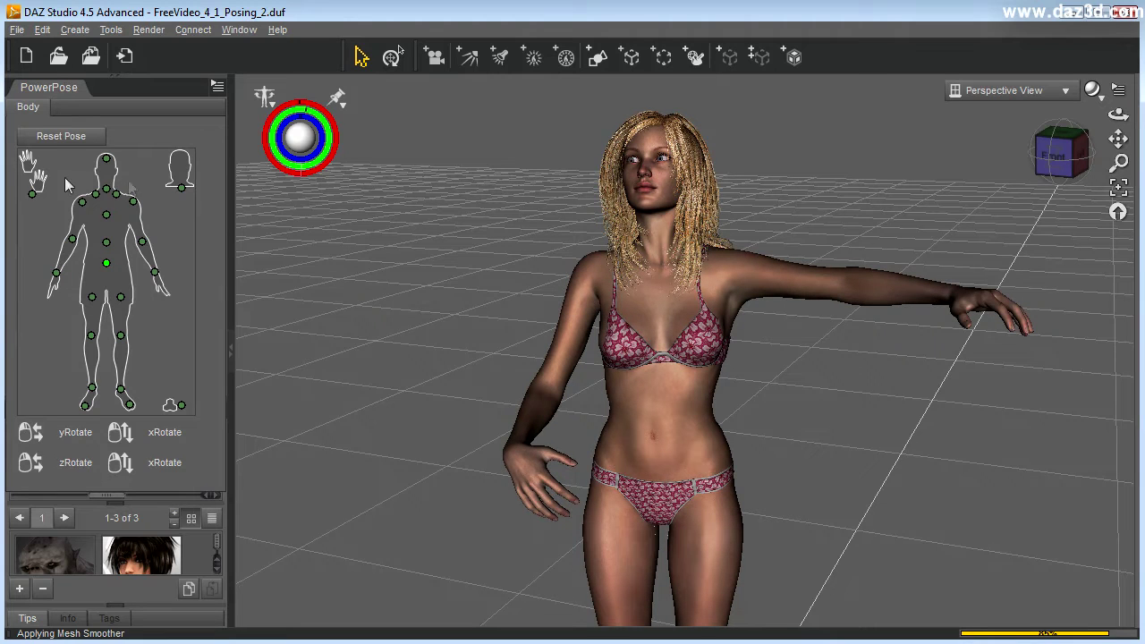
Step: Using the PowerPose hands template, bend the figure's left wrist downward and adjust the lower joints of its thumb
left_click(29, 200)
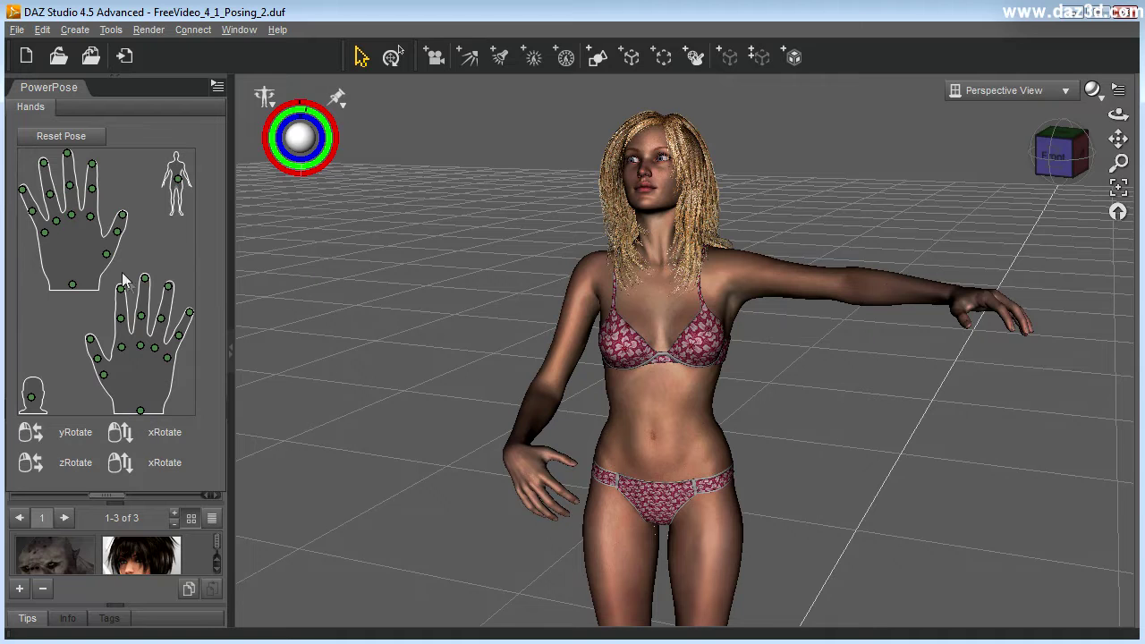
left_click_drag(72, 293, 72, 330)
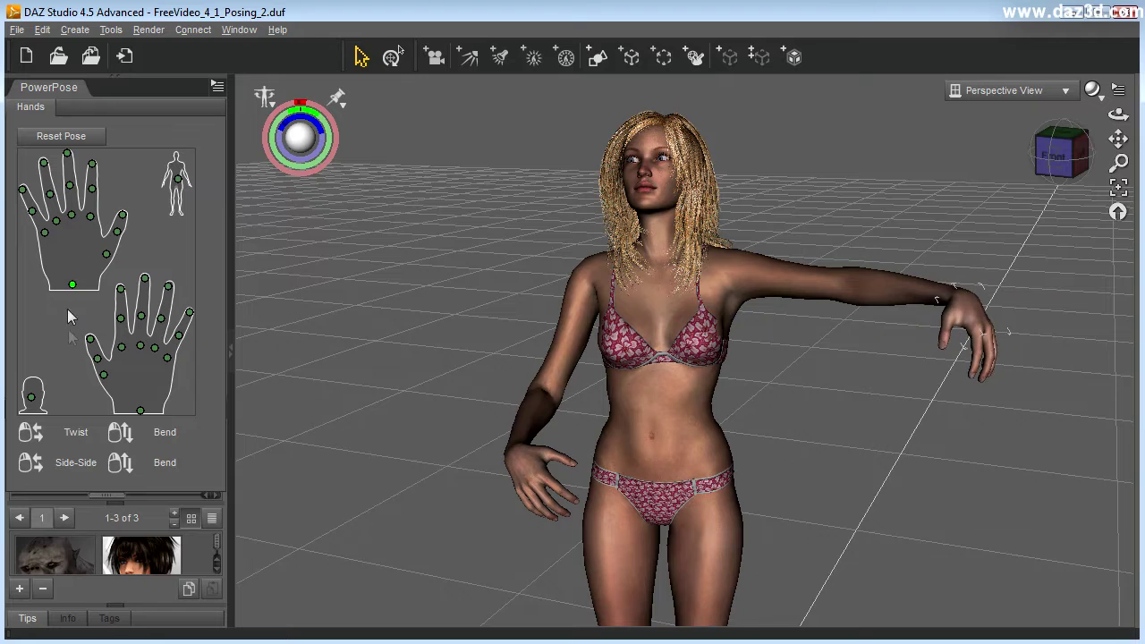
left_click_drag(106, 258, 105, 287)
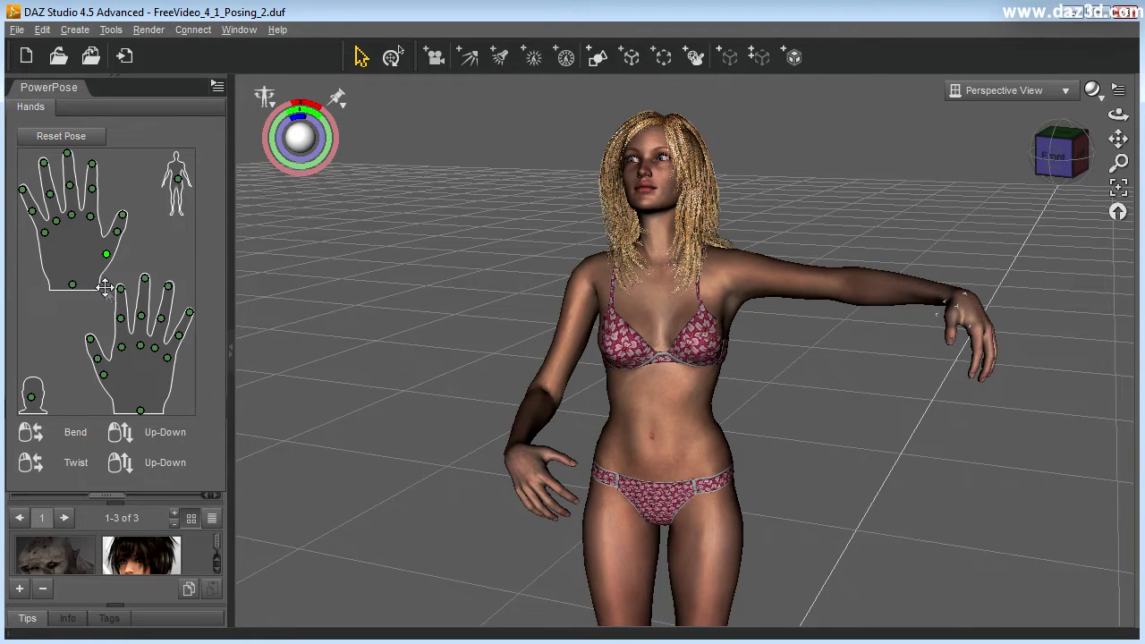
left_click(117, 232)
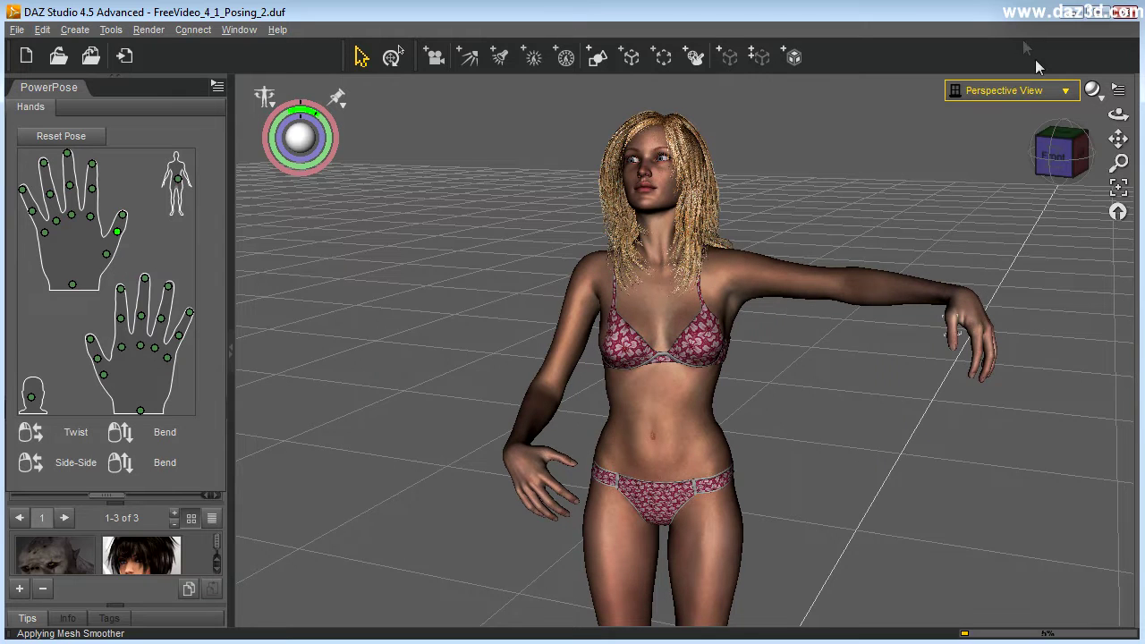
Step: Bend the left thumb's tip and curl the left index finger inward along its joints
left_click_drag(1119, 139, 1008, 141)
left_click_drag(1123, 163, 1123, 153)
left_click_drag(123, 223, 157, 238)
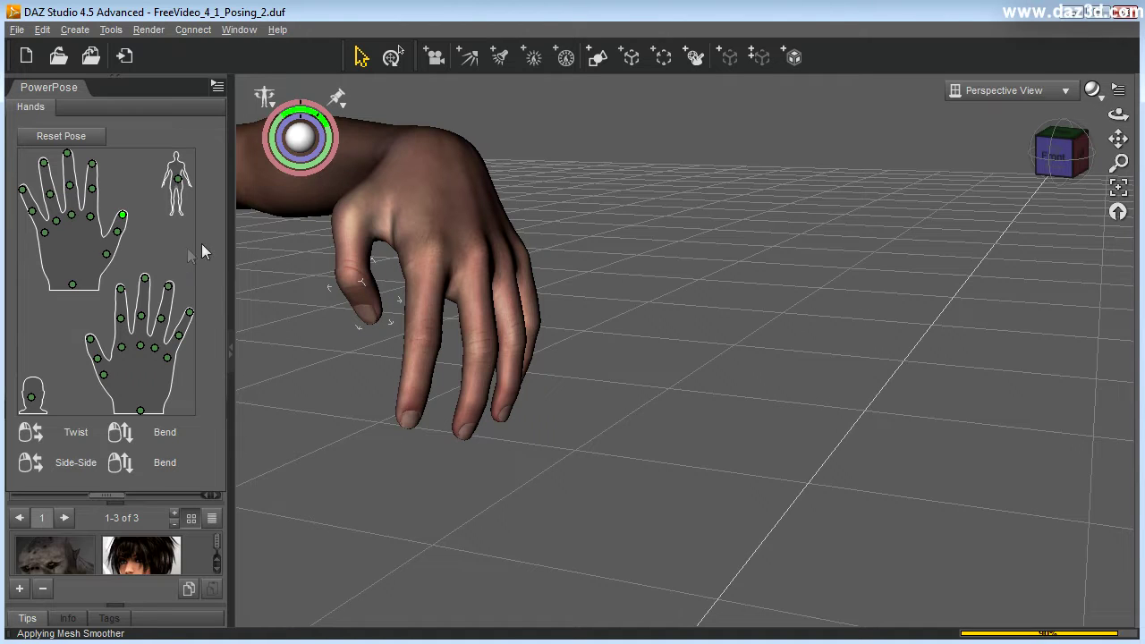
left_click_drag(92, 190, 90, 140)
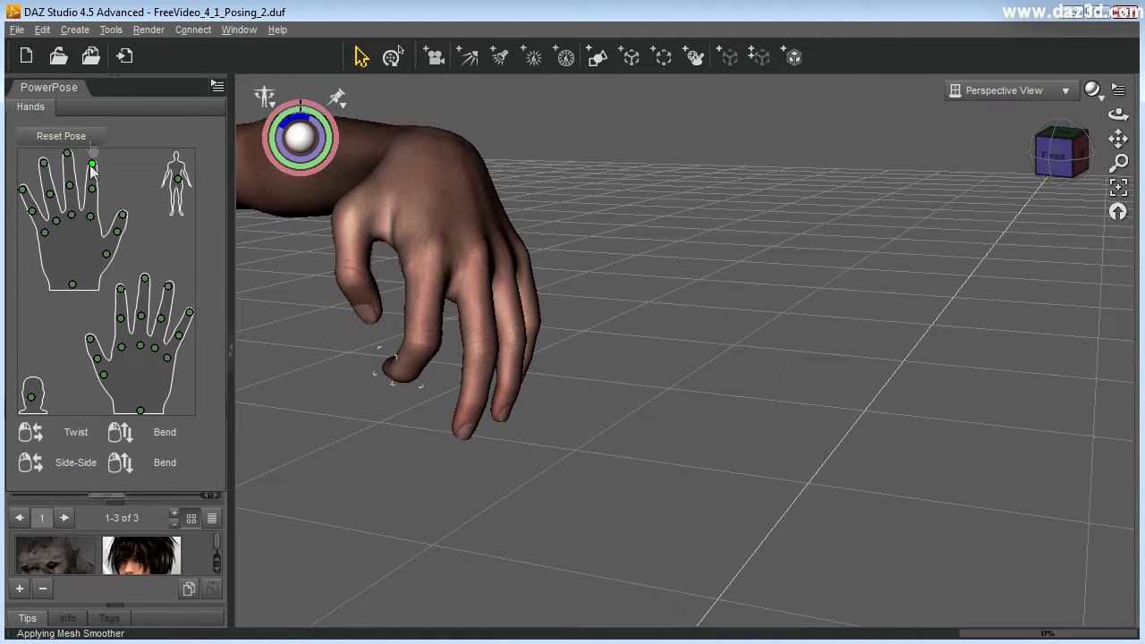
left_click_drag(90, 217, 0, 235)
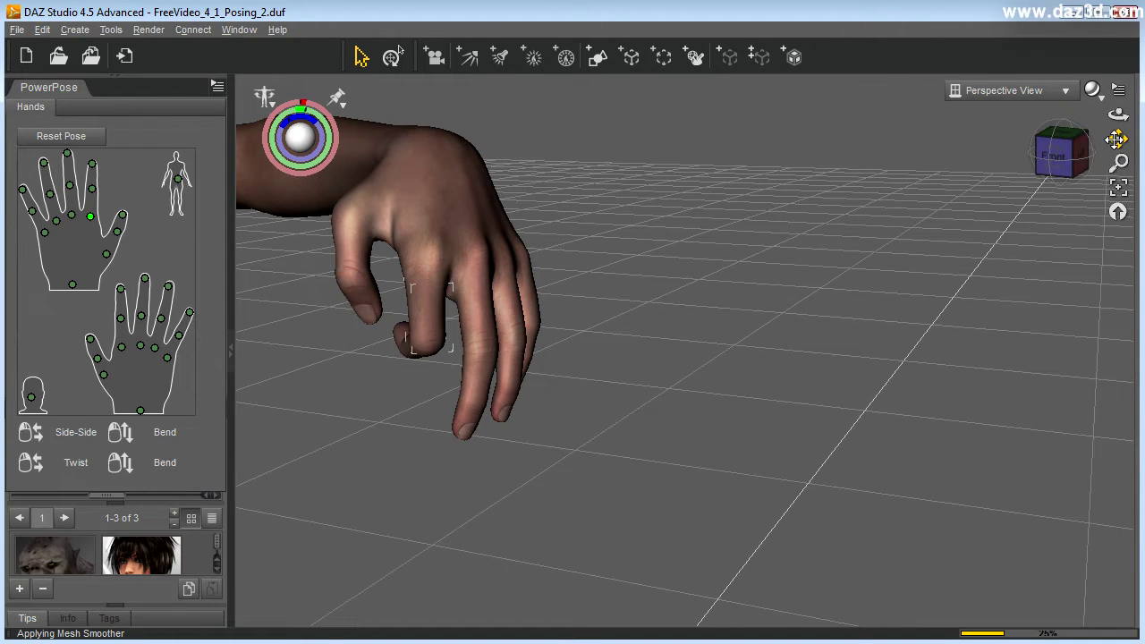
Step: Swing the figure's left thigh inward, bend the left knee so the lower leg lifts backward, and adjust the foot
left_click_drag(1117, 140, 1118, 212)
left_click_drag(1118, 140, 1139, 73)
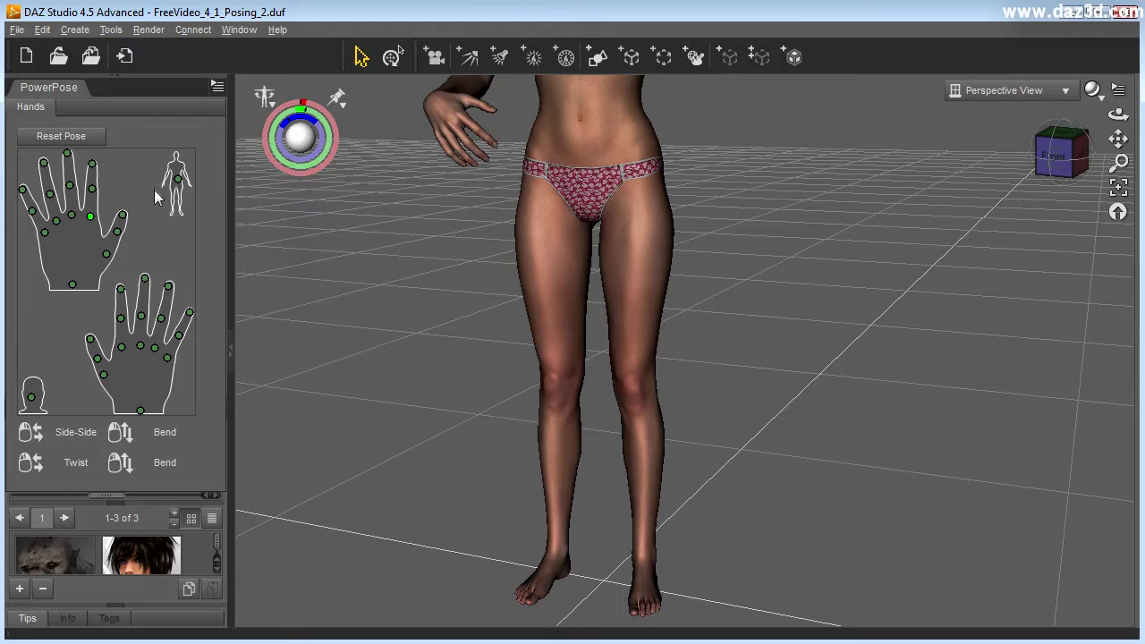
left_click(178, 186)
left_click_drag(122, 305, 111, 278)
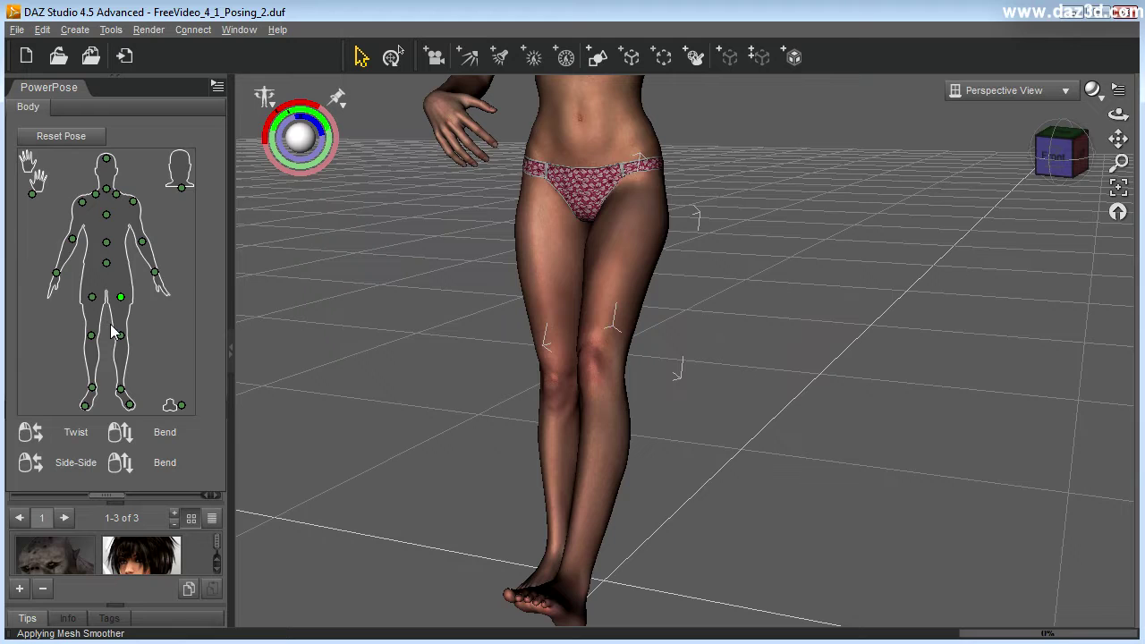
left_click_drag(119, 347, 145, 436)
left_click_drag(122, 393, 154, 375)
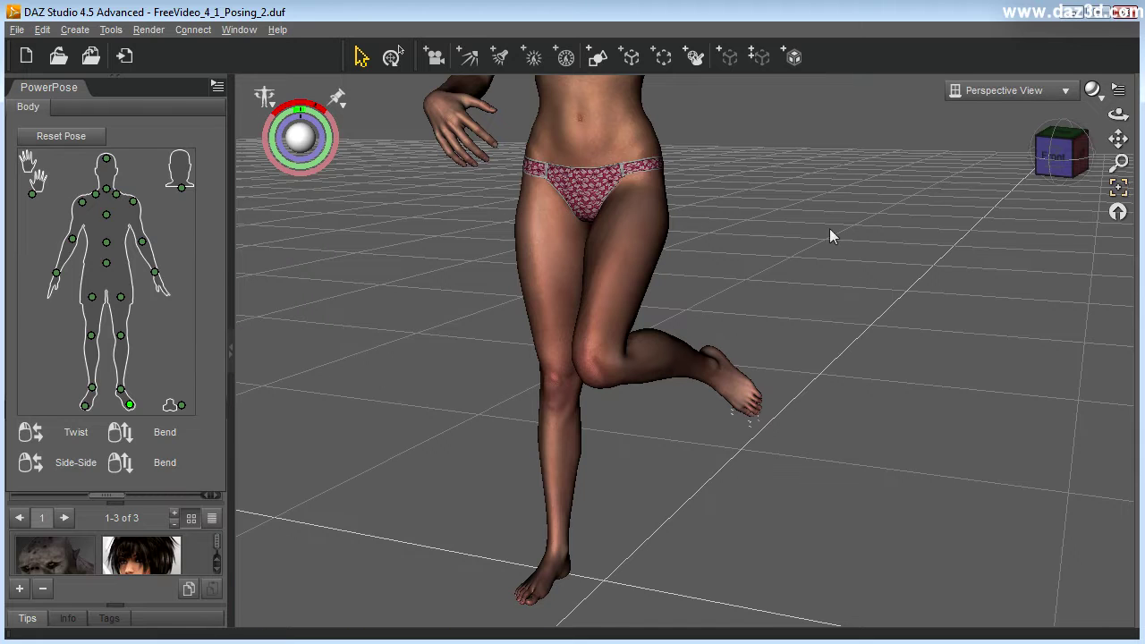
Step: Reset the figure's pose from PowerPose
mouse_move(1118, 163)
left_mouse_down()
mouse_move(1118, 143)
mouse_move(1118, 224)
mouse_move(1119, 184)
left_mouse_up()
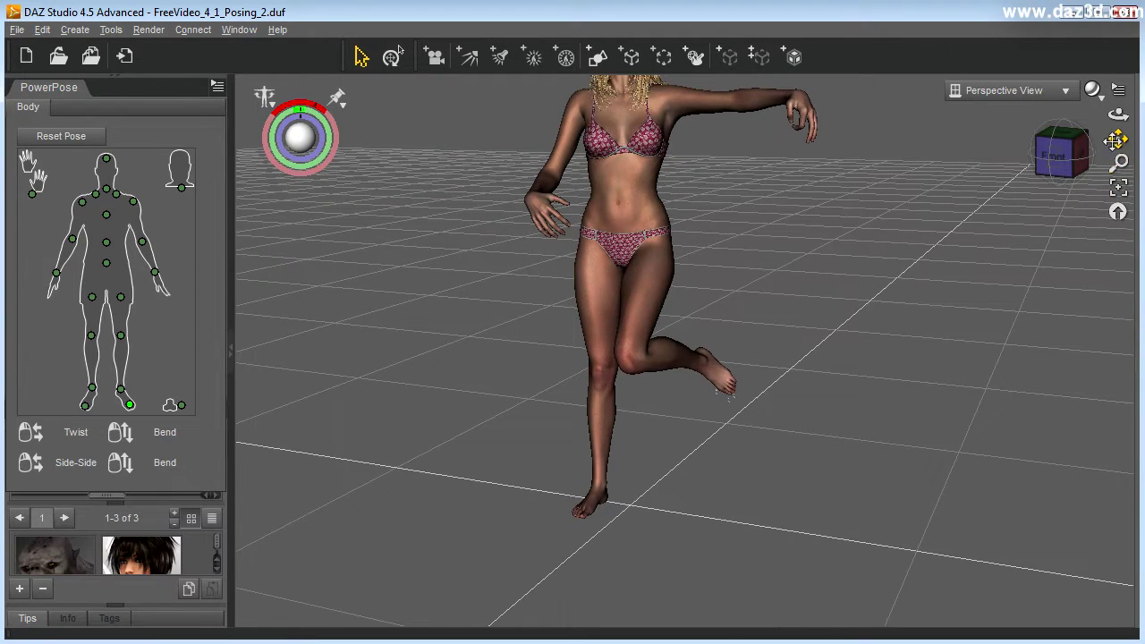
left_click_drag(1115, 141, 1108, 249)
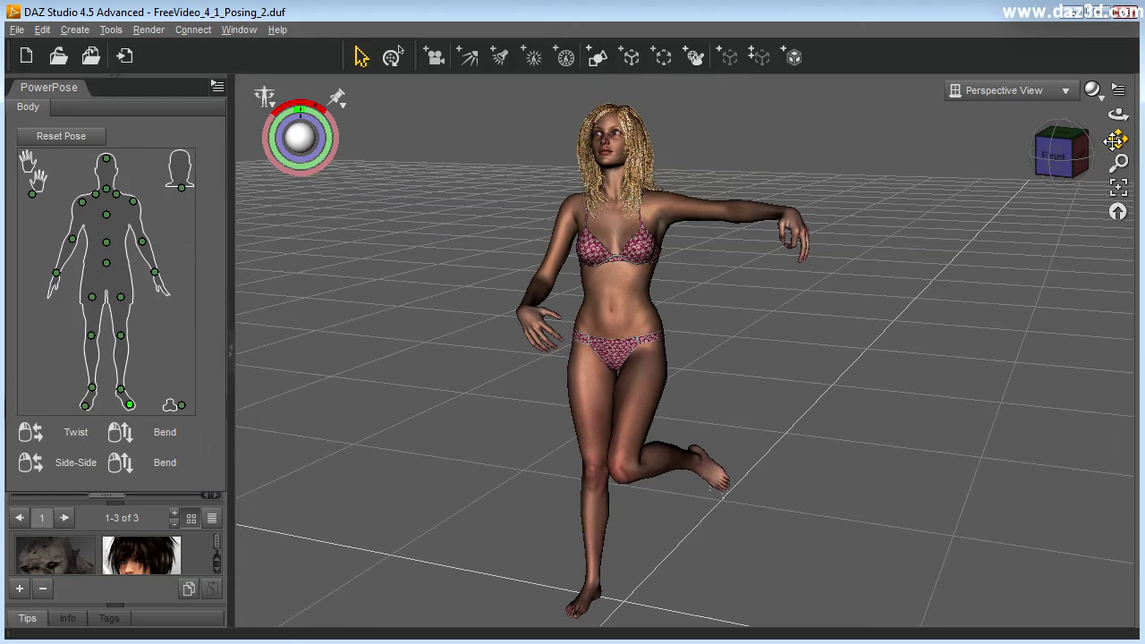
left_click(65, 145)
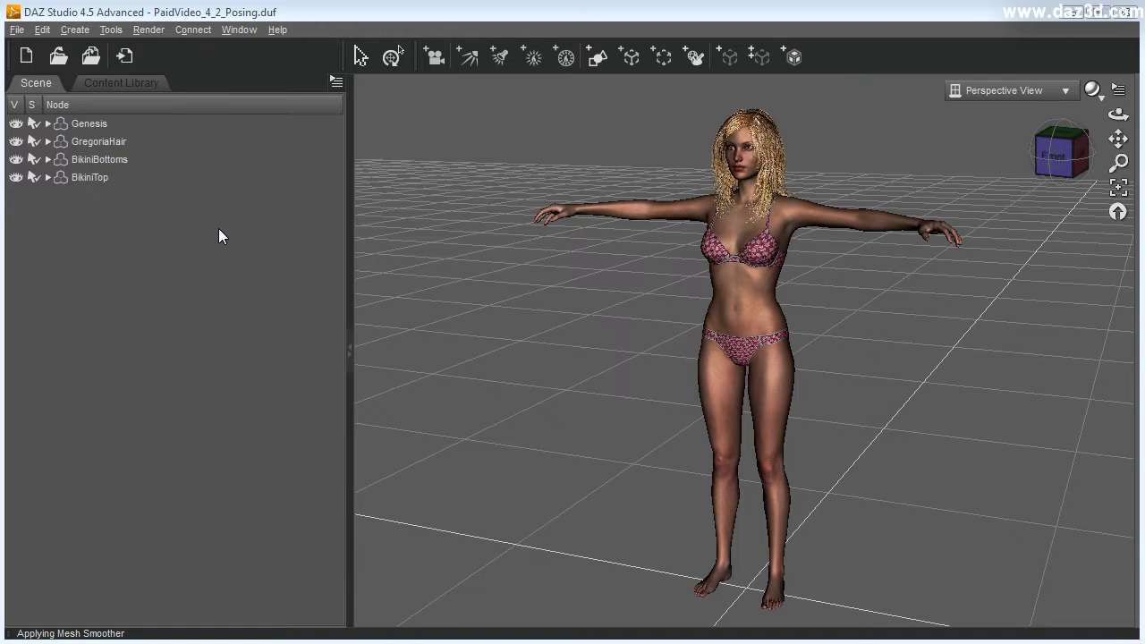
Step: With the ActivePose tool, pull the figure's left hand up and outward so the upper body leans along with it
left_click(111, 28)
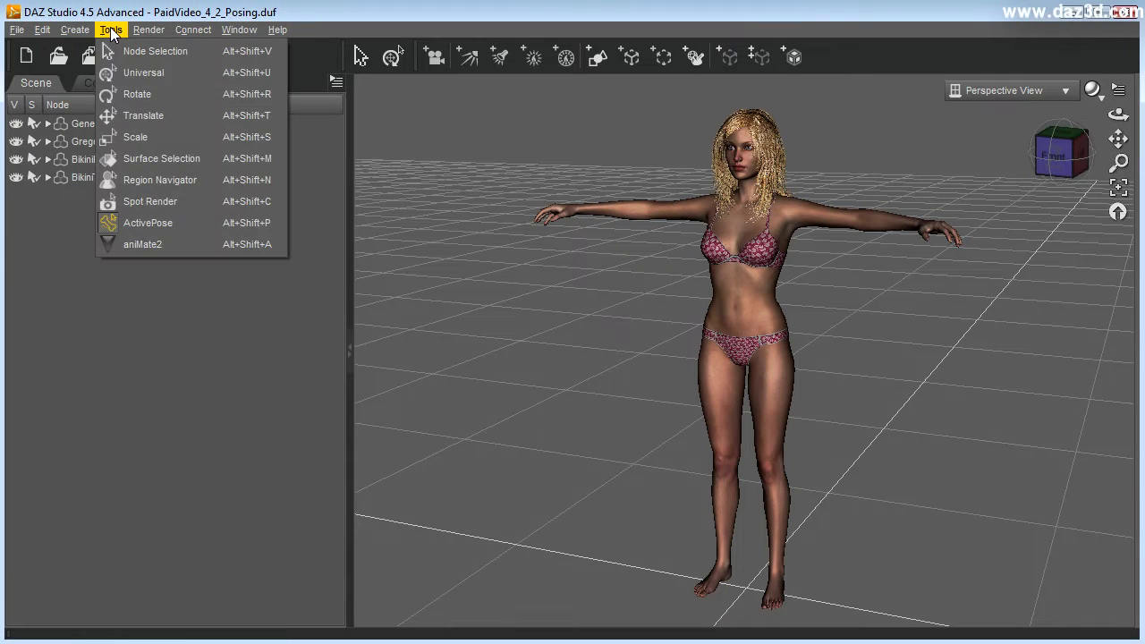
left_click(139, 226)
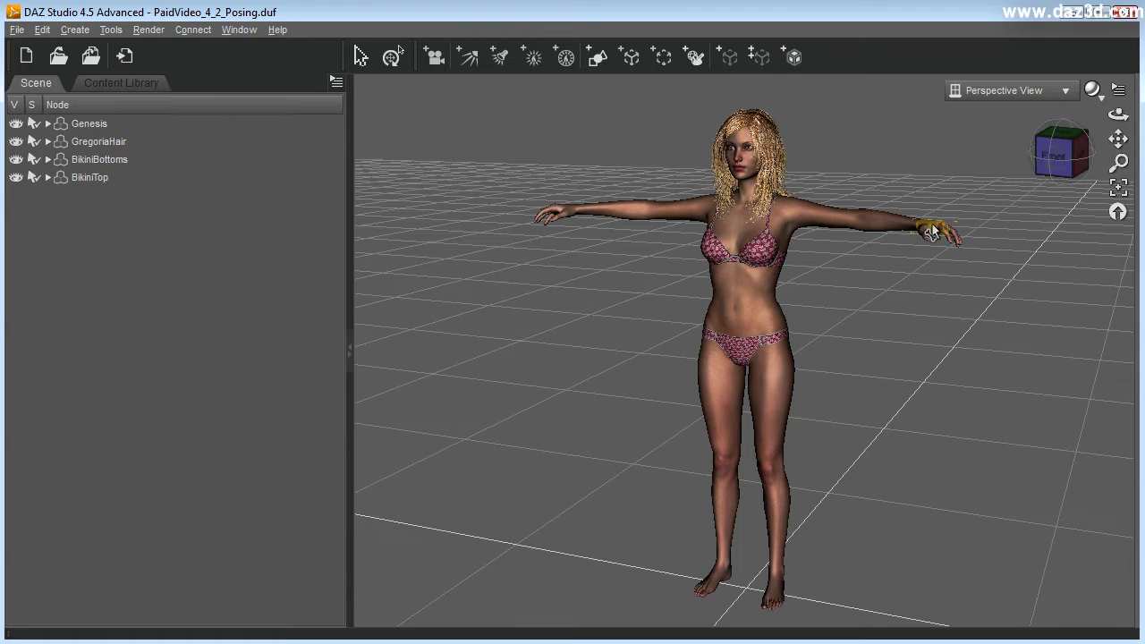
left_click_drag(930, 230, 1048, 106)
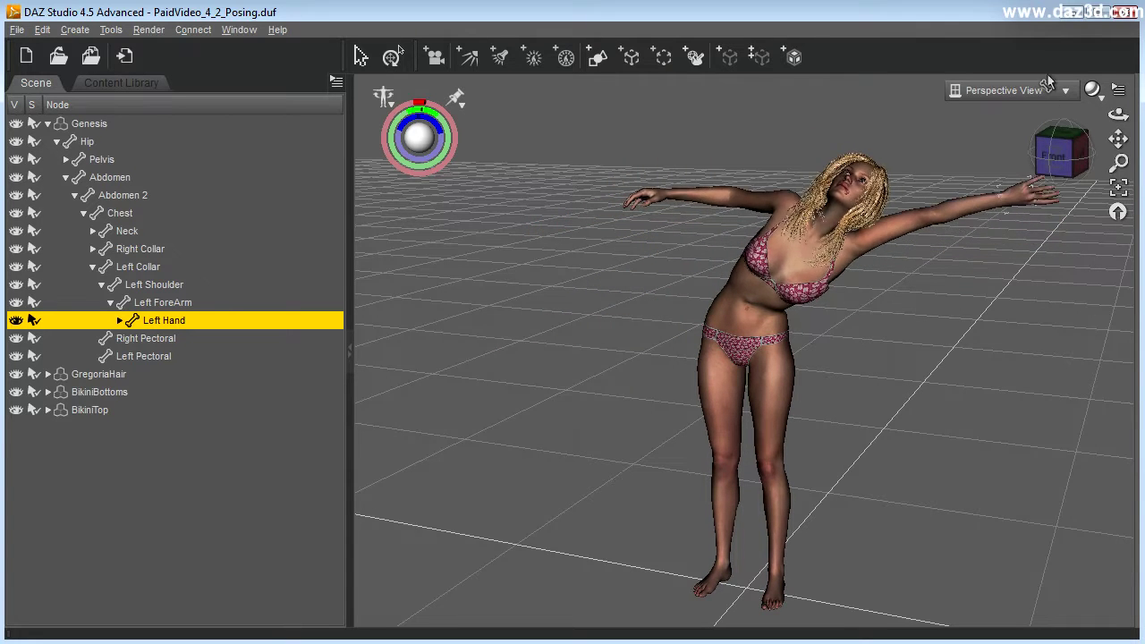
Step: Try pulling the figure's left foot, leg and upper body into different positions with ActivePose, undoing the moves
left_click(776, 601)
left_click_drag(777, 601, 1037, 429)
left_click_drag(735, 420, 452, 380)
key("ctrl+z")
left_click_drag(760, 259, 548, 362)
key("ctrl+z")
left_click_drag(810, 154, 686, 328)
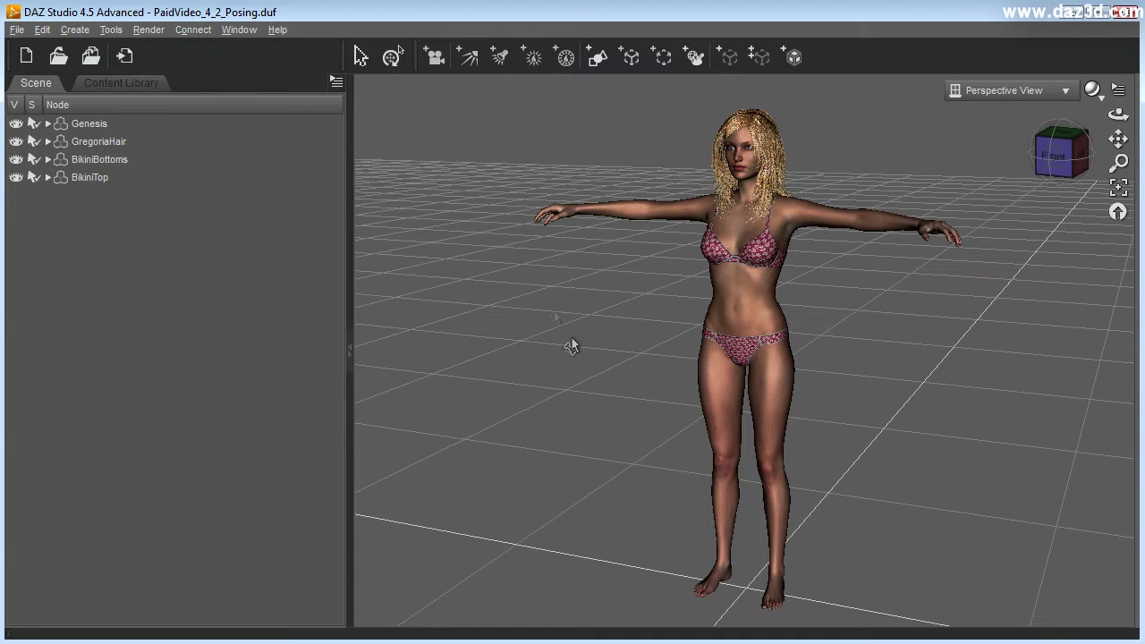
Step: Switch to the Node Selection tool
left_click(111, 30)
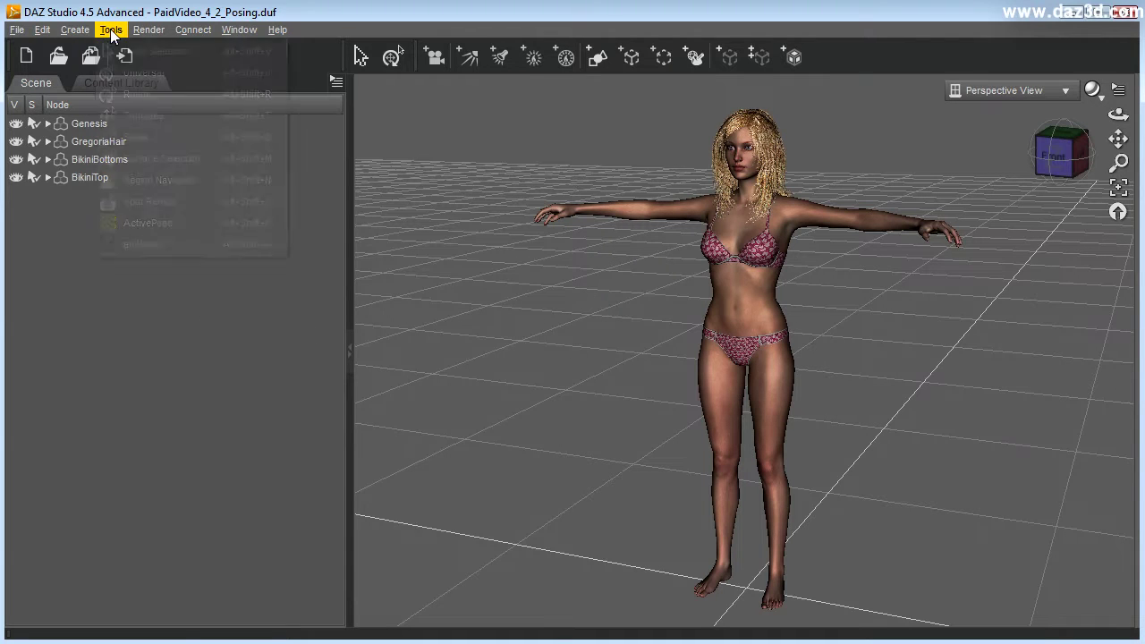
left_click(147, 51)
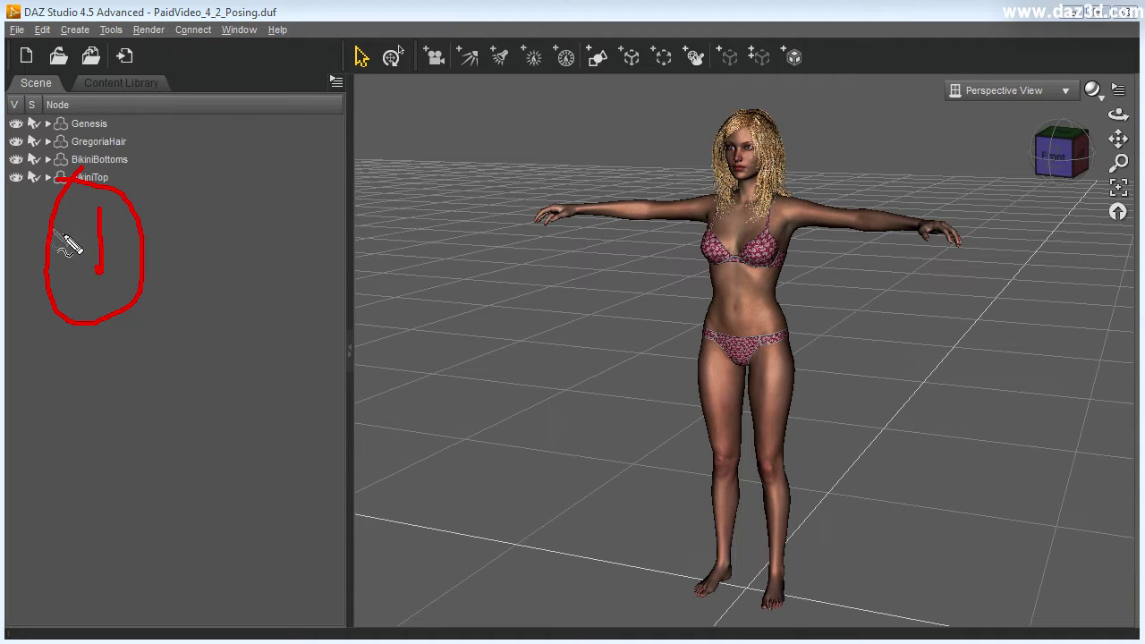
mouse_move(211, 170)
left_mouse_down()
mouse_move(204, 163)
mouse_move(445, 234)
mouse_move(222, 256)
mouse_move(225, 174)
mouse_move(315, 170)
left_mouse_up()
left_click_drag(248, 229, 286, 266)
left_click_drag(431, 187, 404, 226)
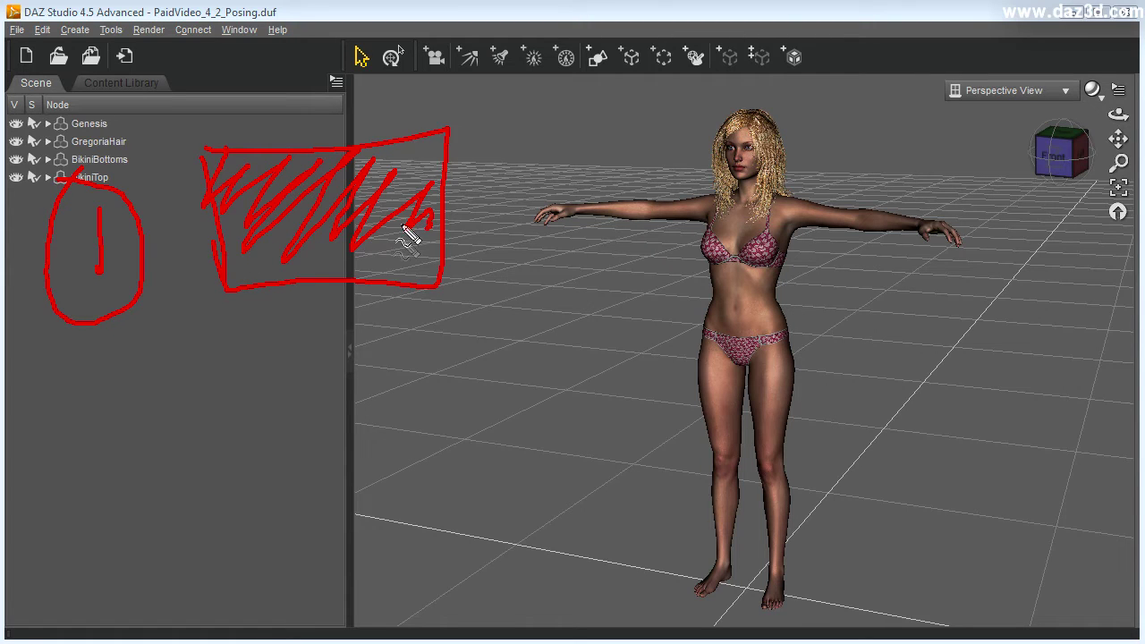
left_click_drag(336, 281, 336, 332)
mouse_move(328, 309)
left_mouse_down()
mouse_move(338, 336)
mouse_move(369, 316)
left_mouse_up()
left_click_drag(290, 357, 289, 411)
mouse_move(287, 353)
left_mouse_down()
mouse_move(309, 397)
mouse_move(368, 354)
mouse_move(345, 380)
mouse_move(336, 487)
left_mouse_up()
left_click_drag(324, 443, 336, 489)
left_click_drag(337, 490, 370, 452)
mouse_move(325, 508)
left_mouse_down()
mouse_move(324, 528)
mouse_move(337, 509)
mouse_move(372, 551)
mouse_move(360, 511)
left_mouse_up()
mouse_move(218, 117)
left_mouse_down()
mouse_move(472, 114)
mouse_move(173, 60)
left_mouse_up()
mouse_move(238, 333)
left_mouse_down()
mouse_move(271, 338)
mouse_move(356, 315)
left_mouse_up()
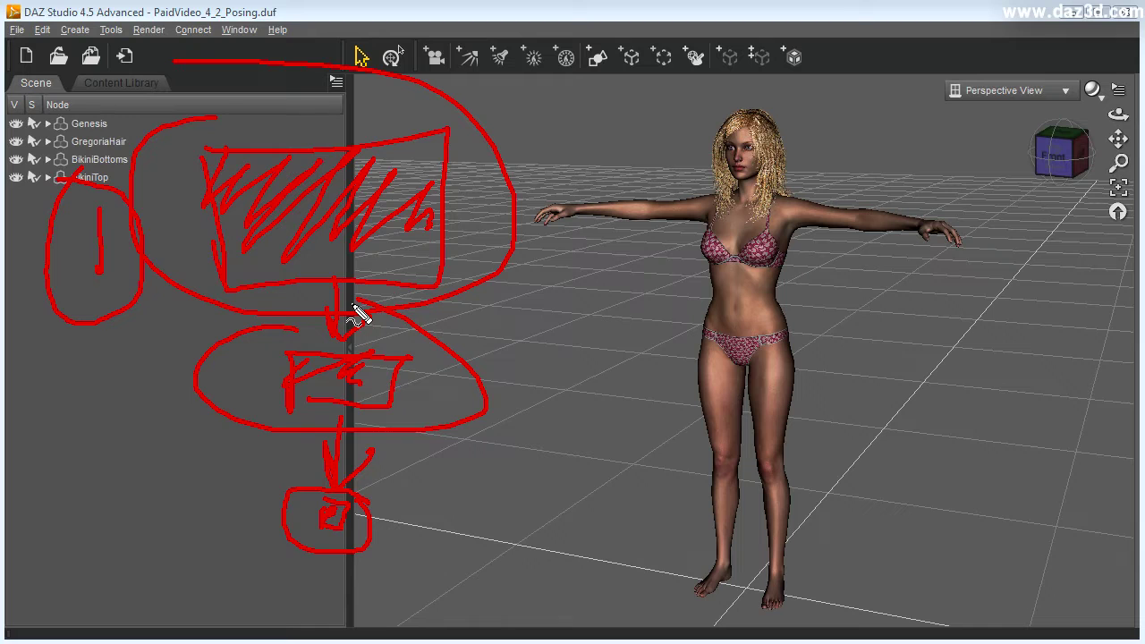
mouse_move(456, 168)
left_mouse_down()
mouse_move(946, 132)
mouse_move(1046, 172)
left_mouse_up()
left_click_drag(1009, 104, 1045, 172)
mouse_move(1045, 171)
left_mouse_down()
mouse_move(1002, 195)
mouse_move(991, 230)
mouse_move(996, 217)
mouse_move(1060, 237)
mouse_move(1086, 225)
left_mouse_up()
mouse_move(962, 284)
left_mouse_down()
mouse_move(974, 301)
mouse_move(1005, 299)
mouse_move(1022, 317)
left_mouse_up()
left_click_drag(1042, 264, 1068, 296)
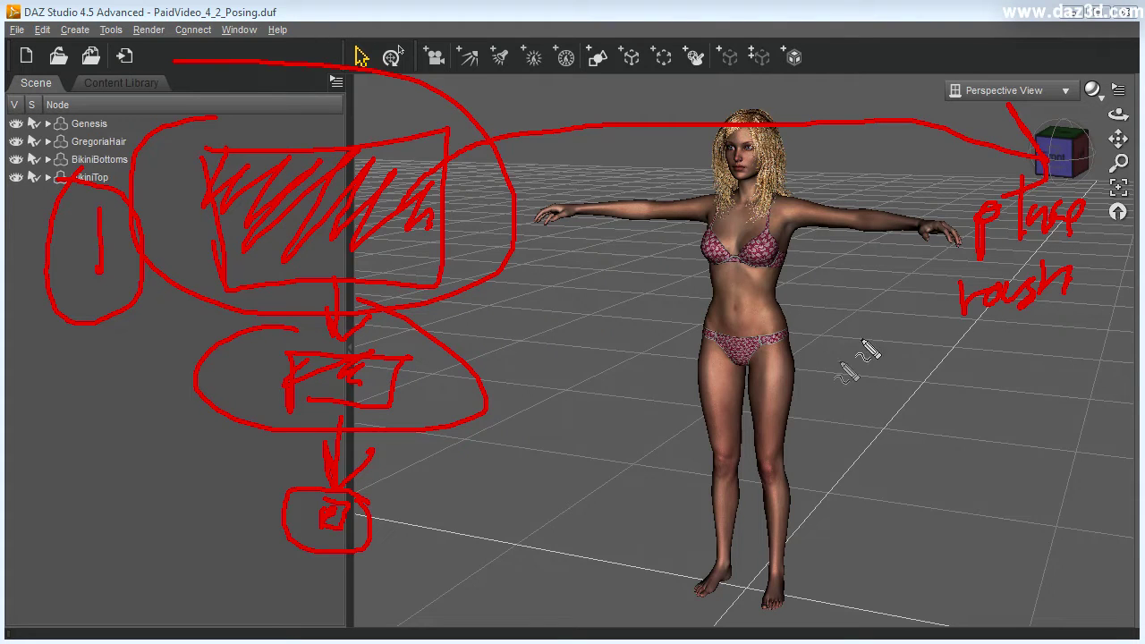
left_click_drag(428, 395, 899, 407)
left_click_drag(841, 376, 832, 432)
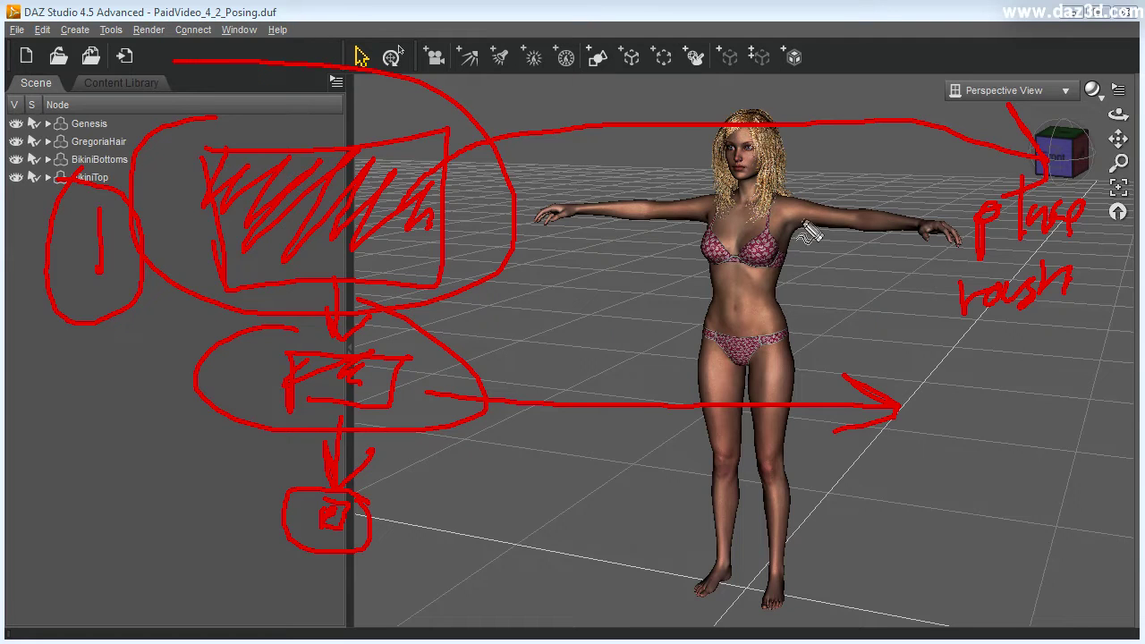
left_click_drag(791, 215, 907, 220)
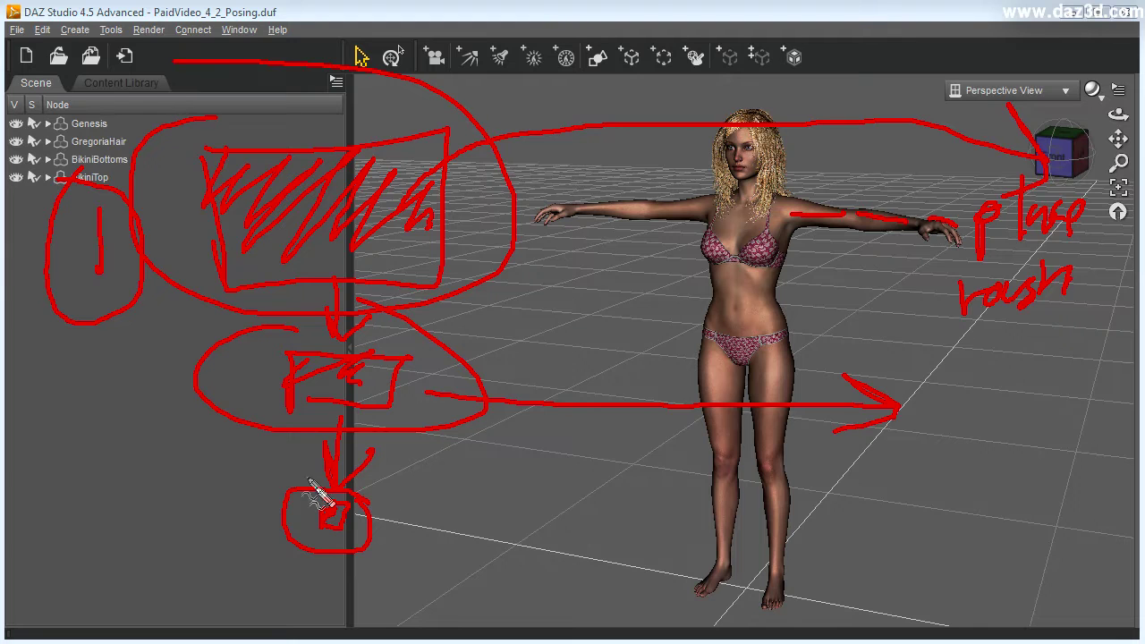
left_click_drag(317, 481, 353, 470)
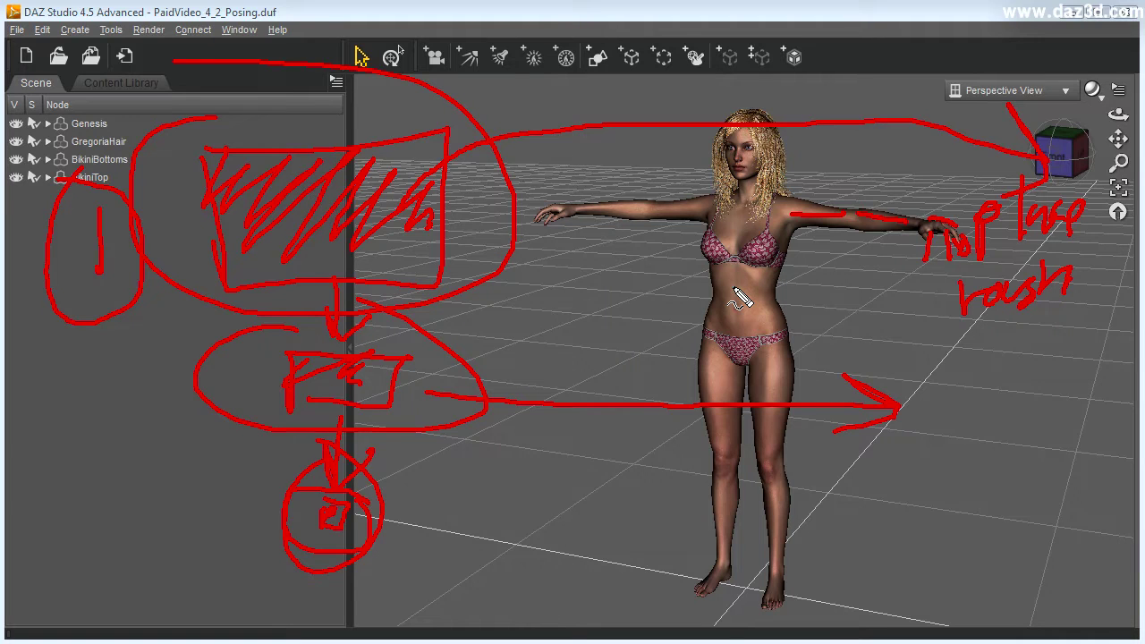
key("Escape")
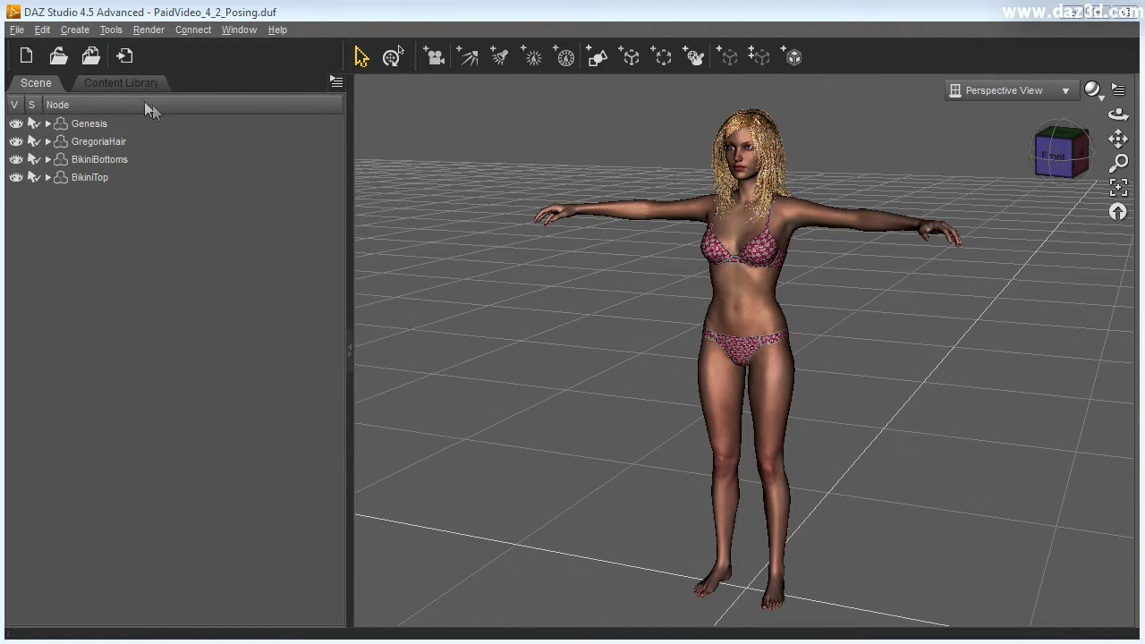
Step: Load the DL_DreamLounge set from the Dreamlight DreamLounge content folder around the figure
left_click(125, 82)
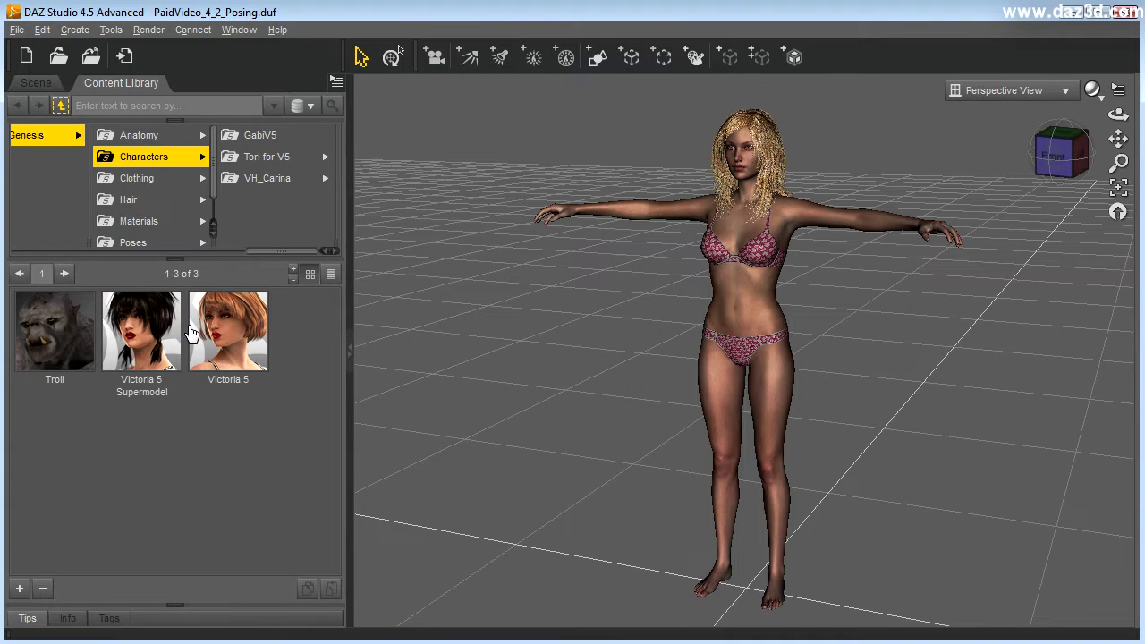
left_click_drag(279, 252, 175, 257)
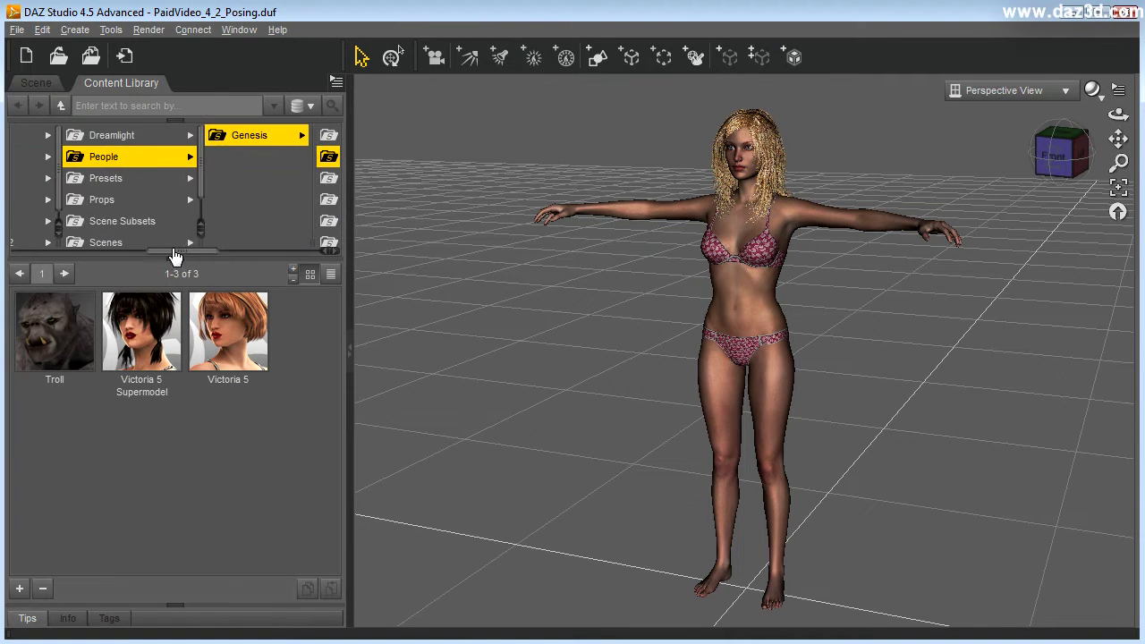
left_click(110, 136)
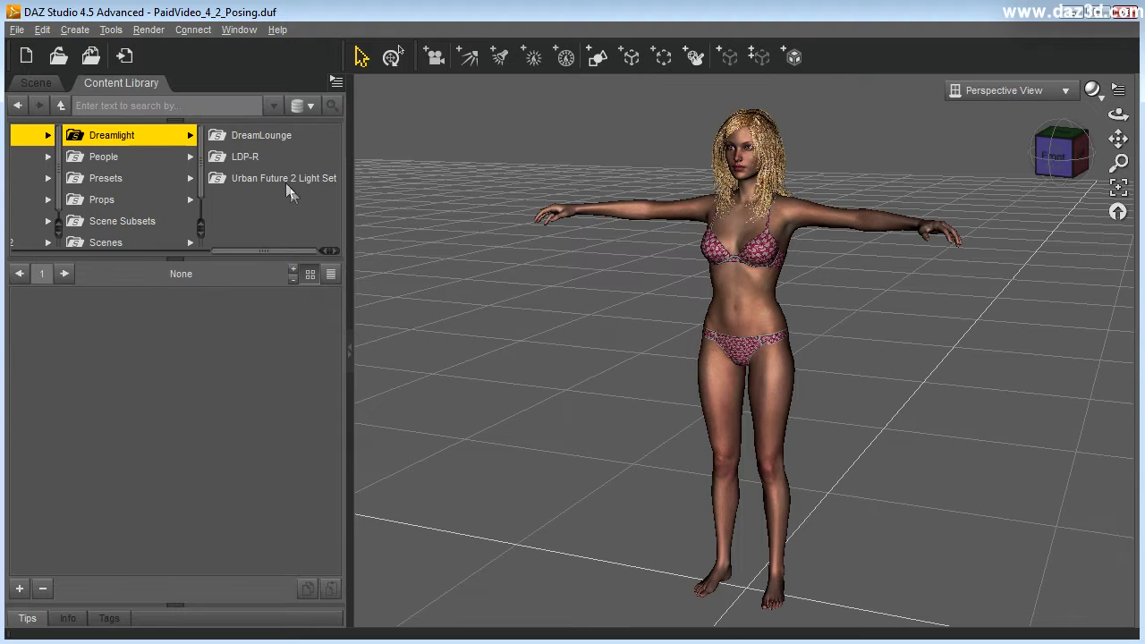
left_click(243, 137)
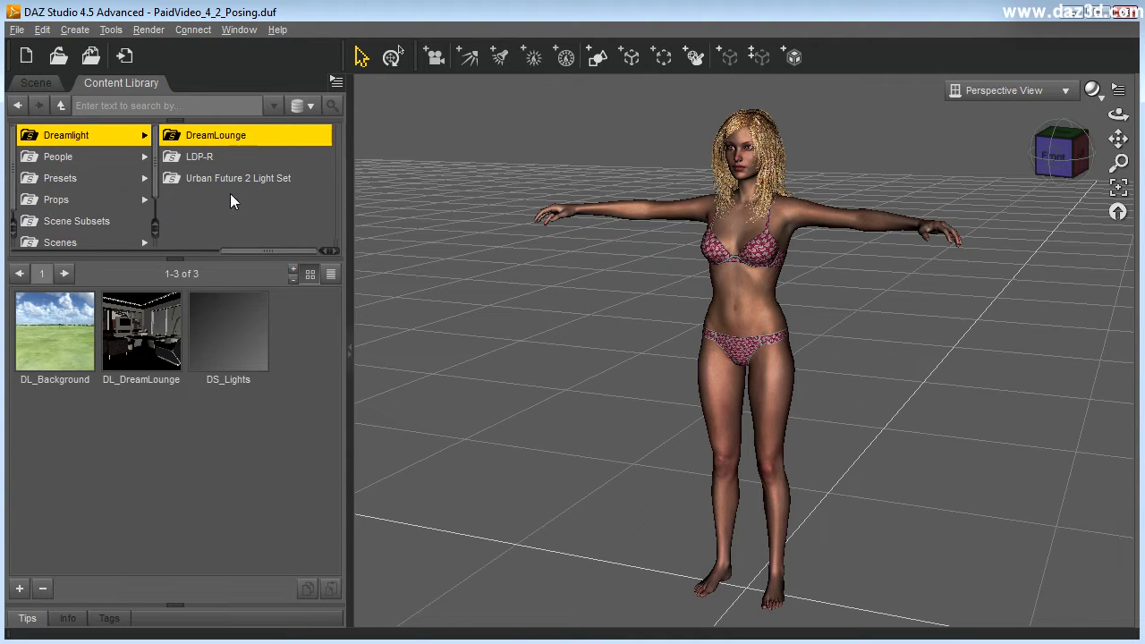
double_click(143, 343)
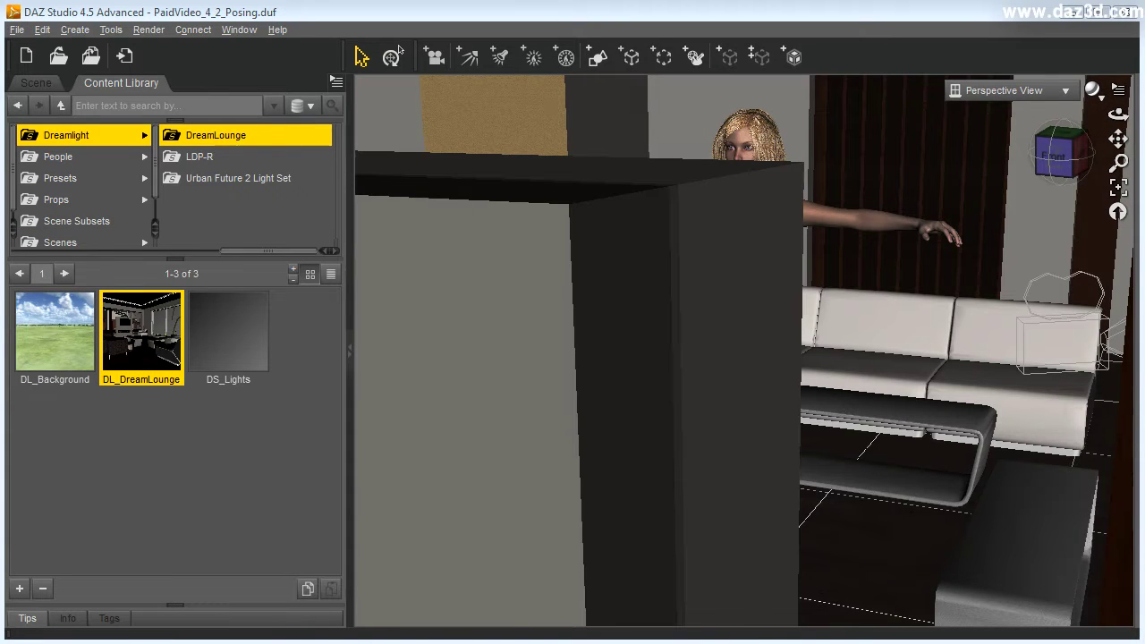
left_click(111, 30)
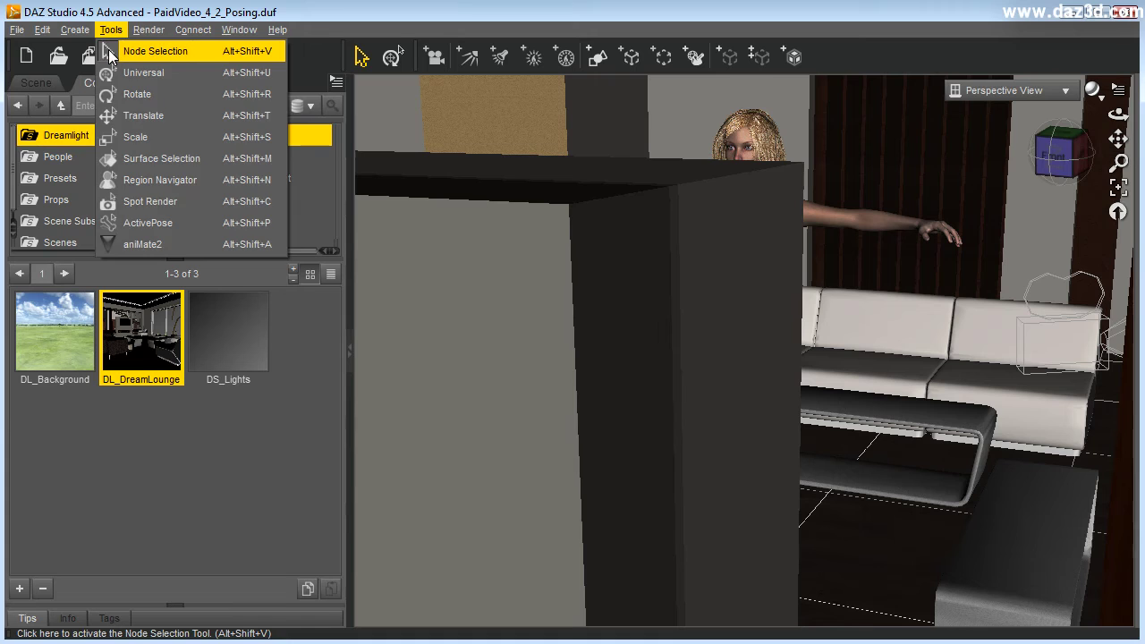
left_click(111, 52)
left_click_drag(1115, 116, 859, 118)
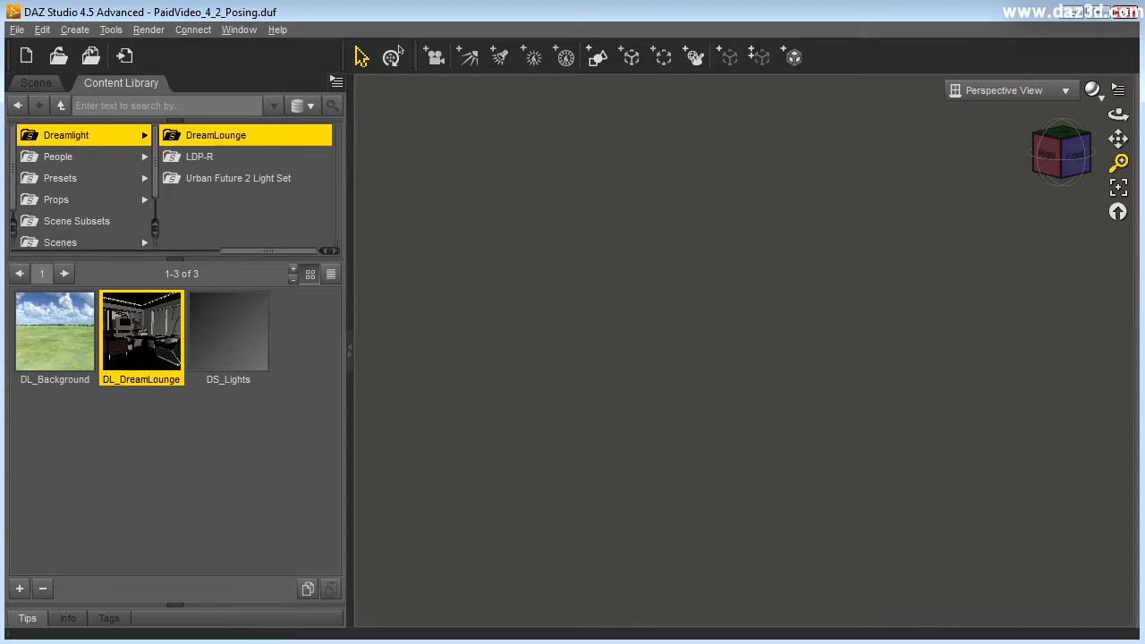
mouse_move(1118, 163)
left_mouse_down()
mouse_move(1118, 210)
mouse_move(1119, 152)
mouse_move(1118, 166)
left_mouse_up()
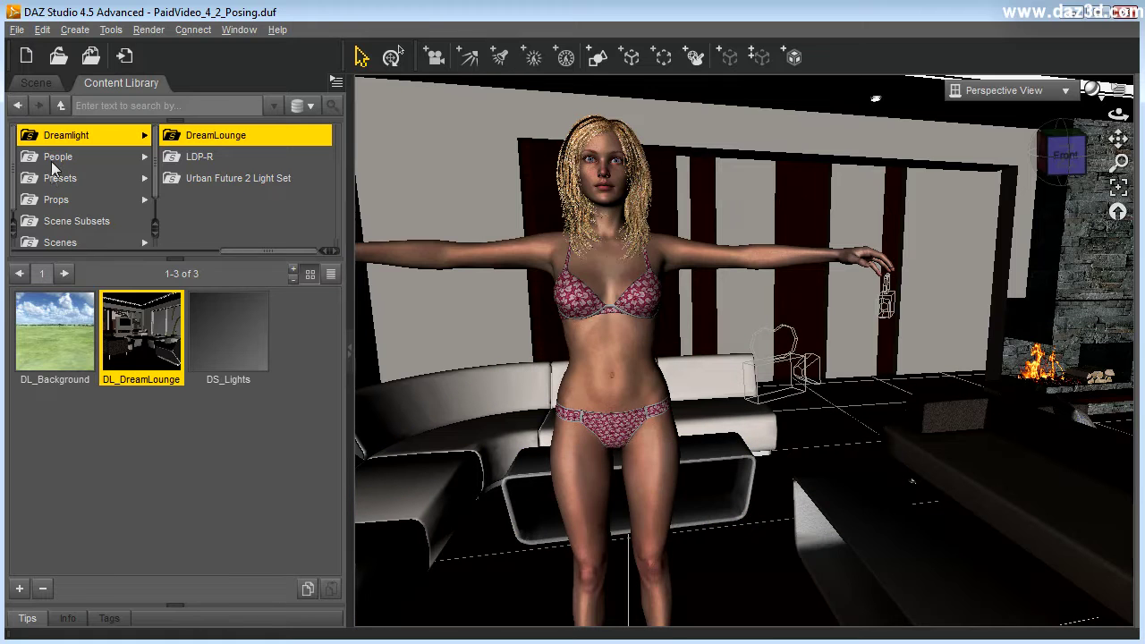
Step: Browse the People content for Genesis to the V5 General Poses folder and look through its sitting poses
left_click_drag(229, 250, 136, 252)
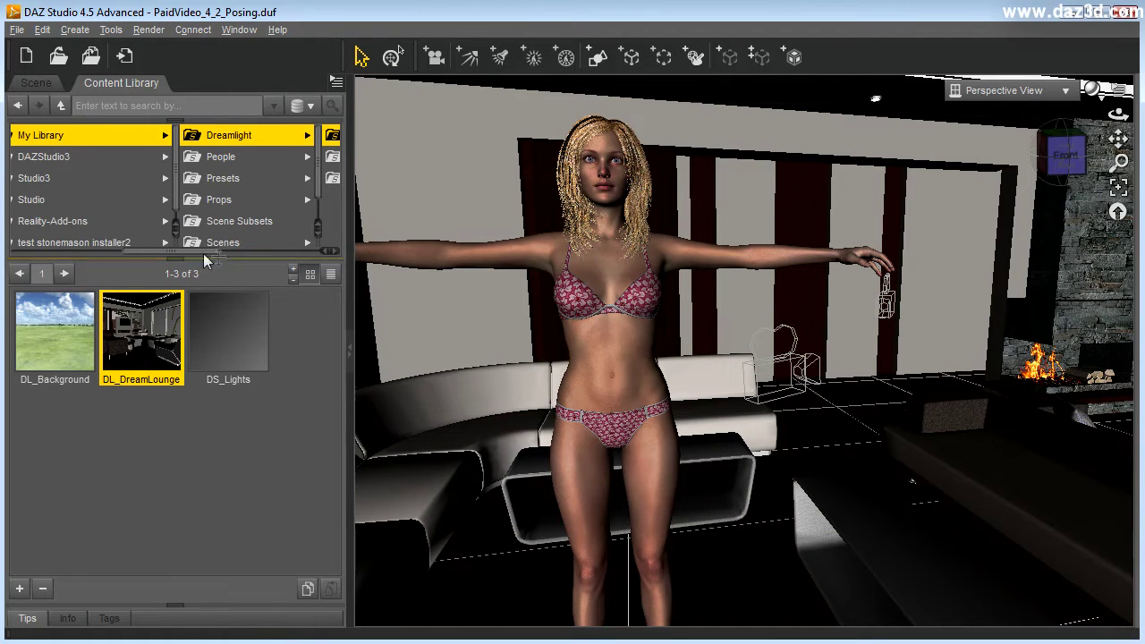
left_click_drag(241, 258, 241, 352)
left_click(139, 159)
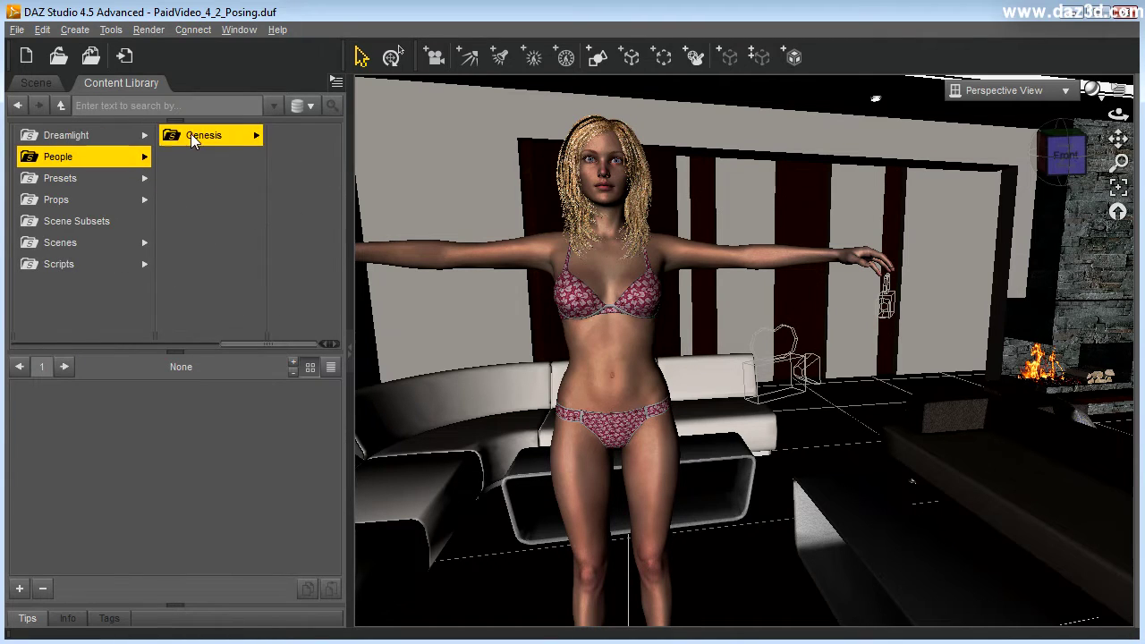
left_click(190, 134)
left_click(288, 243)
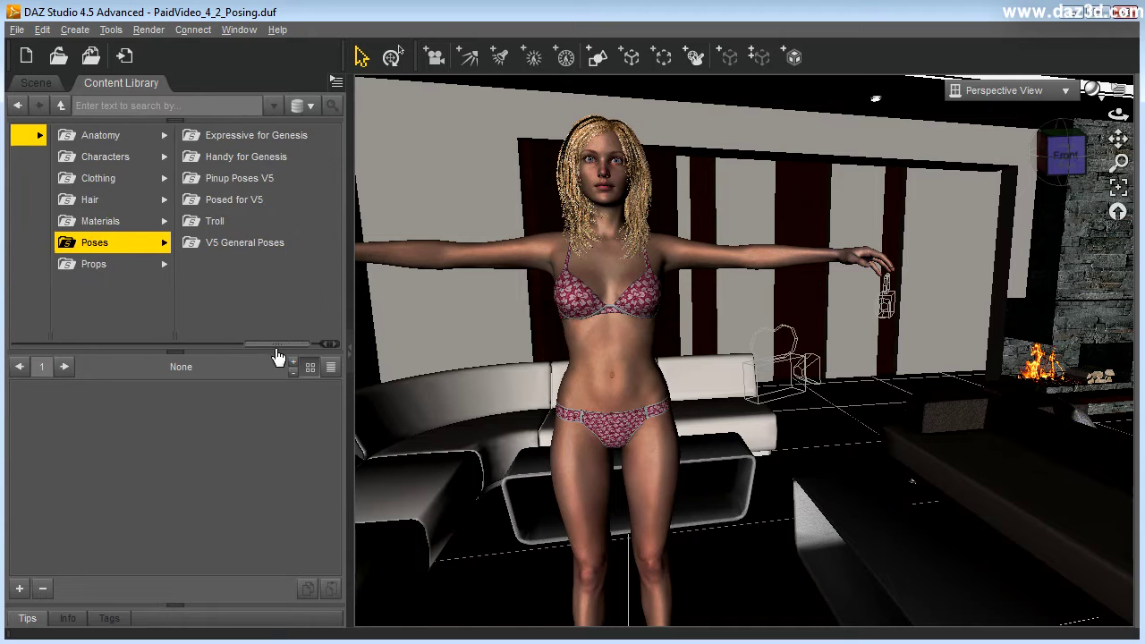
left_click(221, 246)
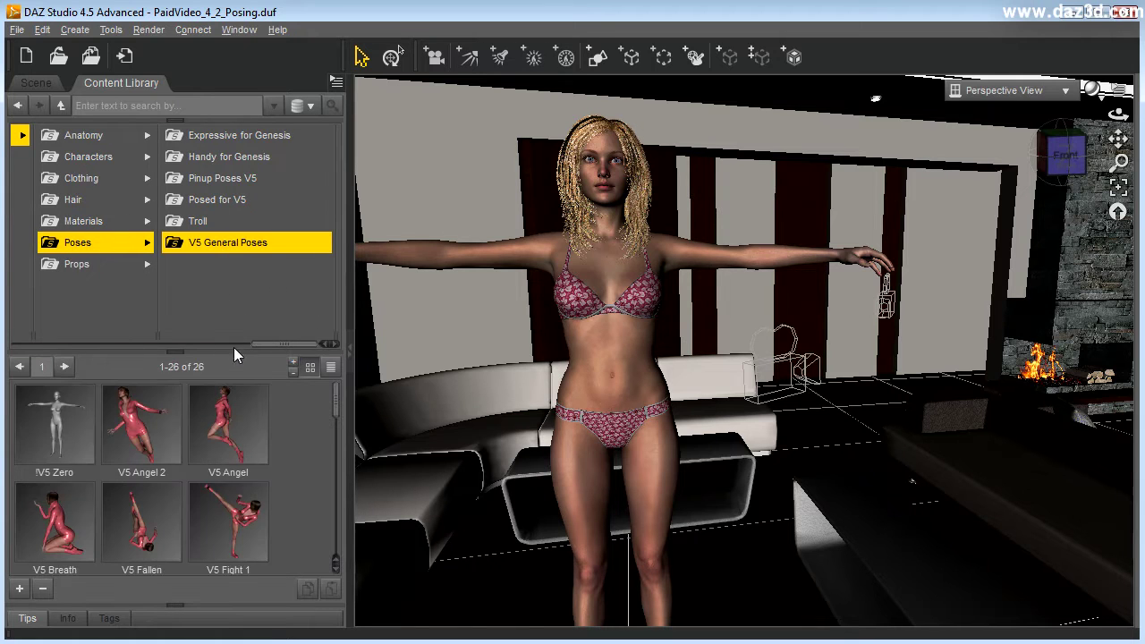
left_click_drag(216, 354, 216, 280)
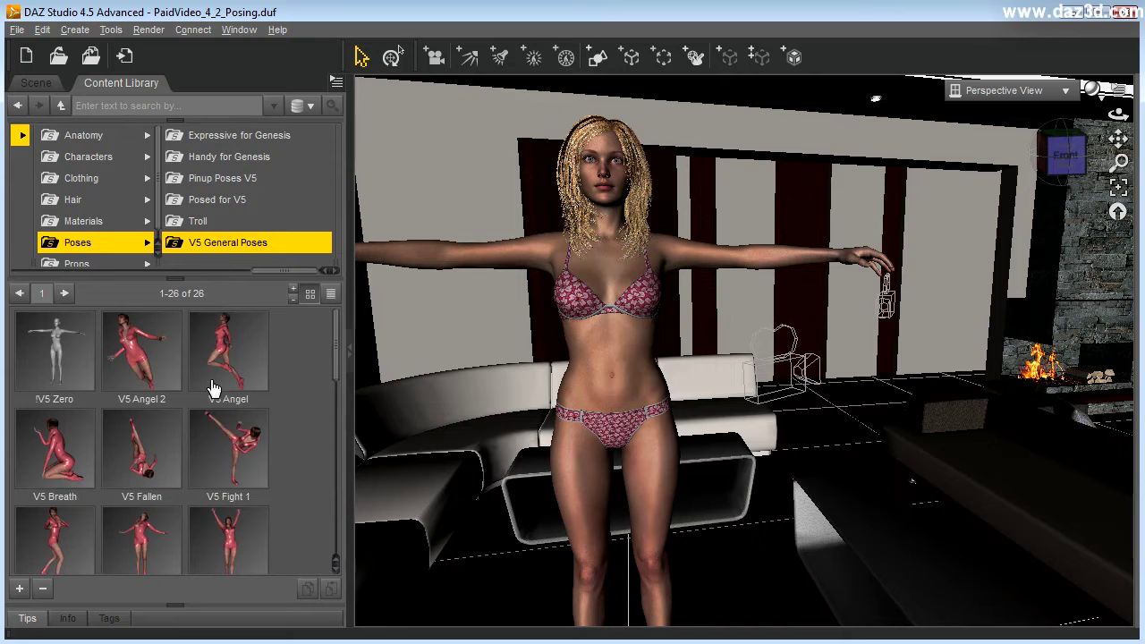
left_click_drag(332, 350, 321, 506)
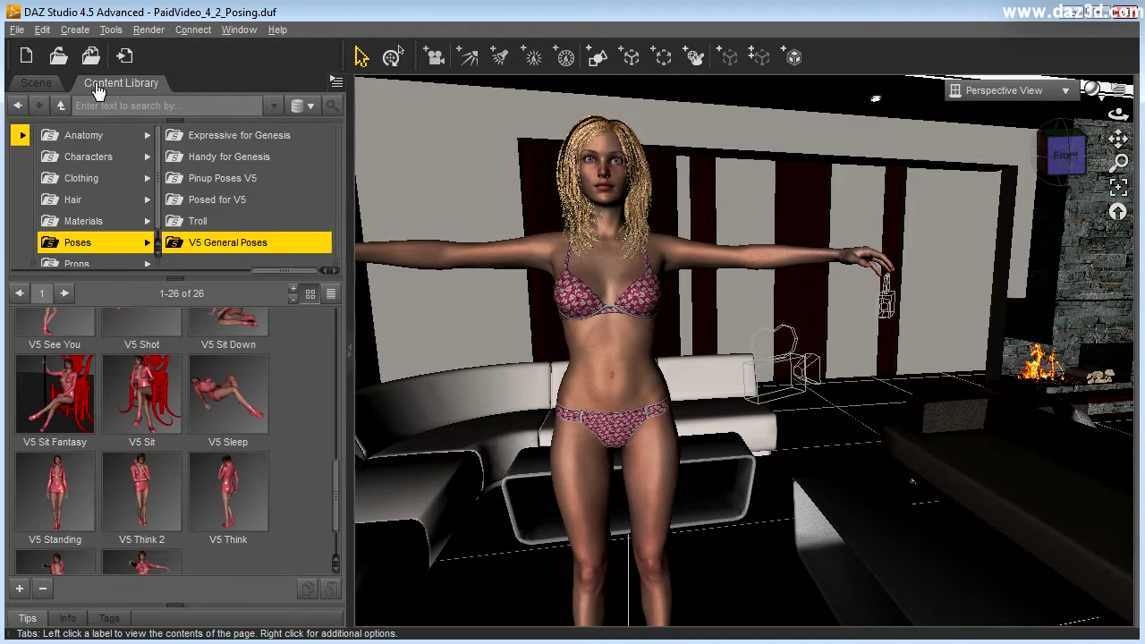
Step: Select the Genesis figure in the scene and apply the V5 Sit pose to it
left_click(52, 82)
left_click(87, 124)
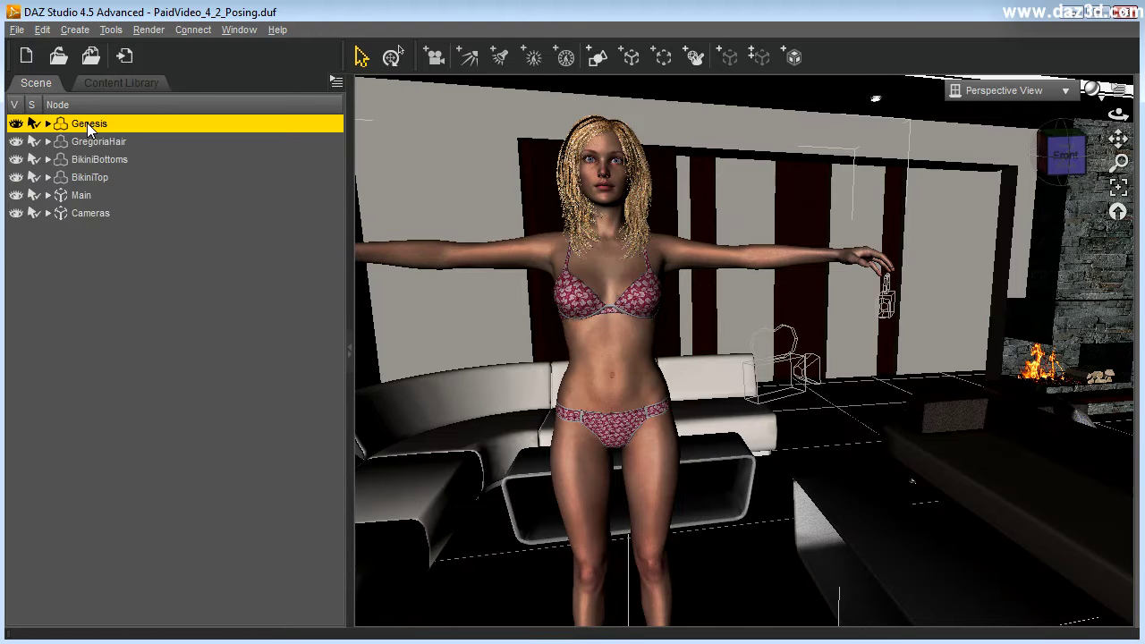
left_click(121, 83)
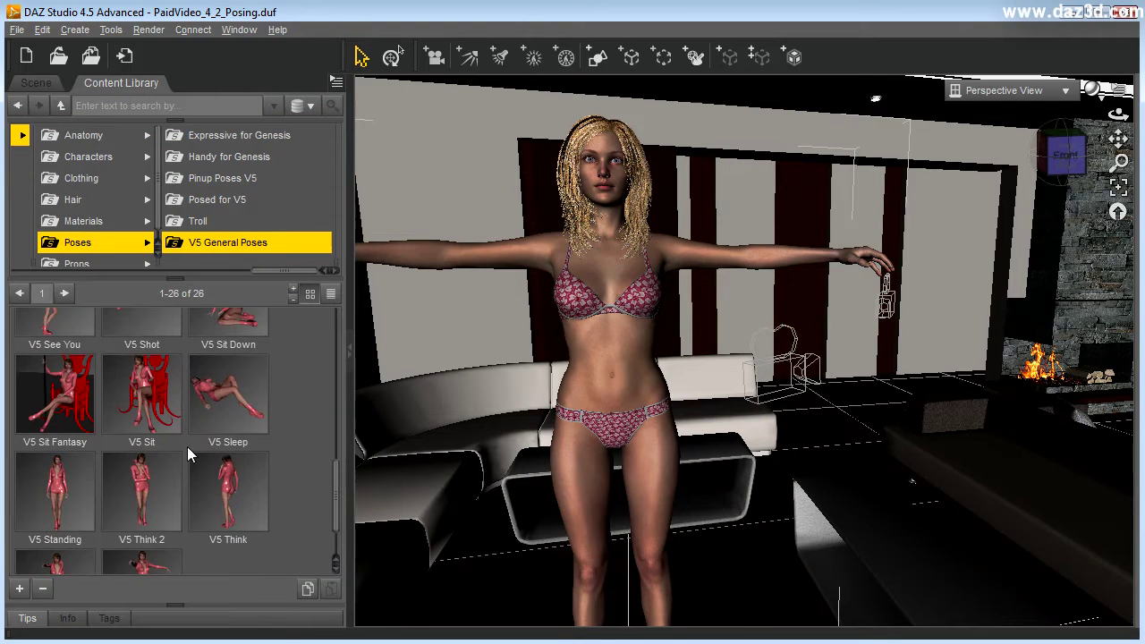
left_click(152, 407)
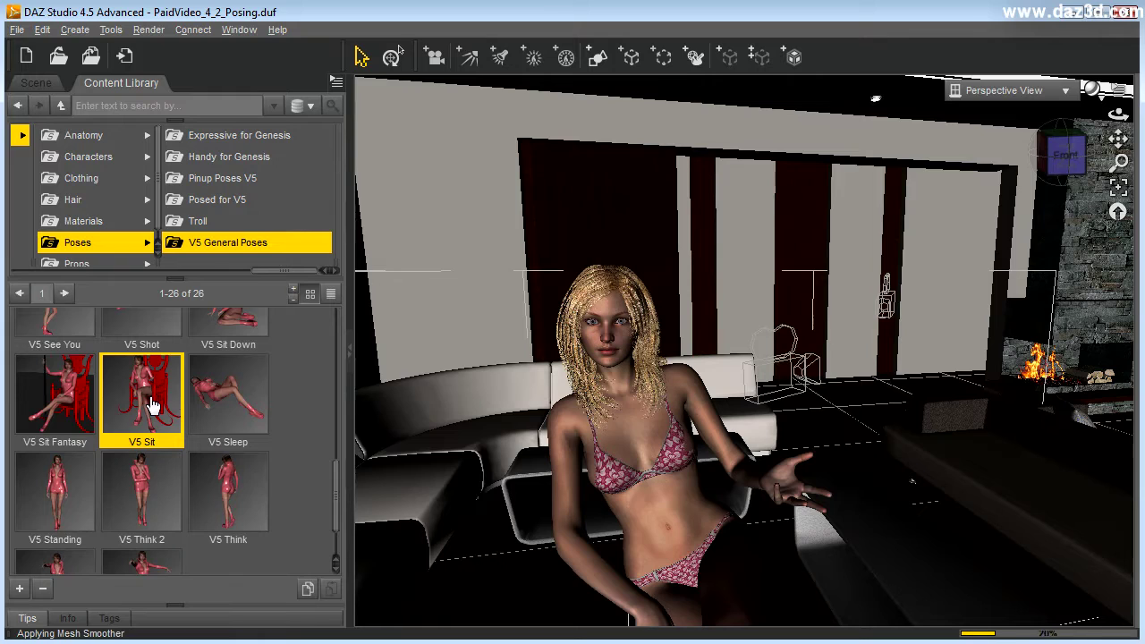
left_click_drag(1115, 110, 1104, 120)
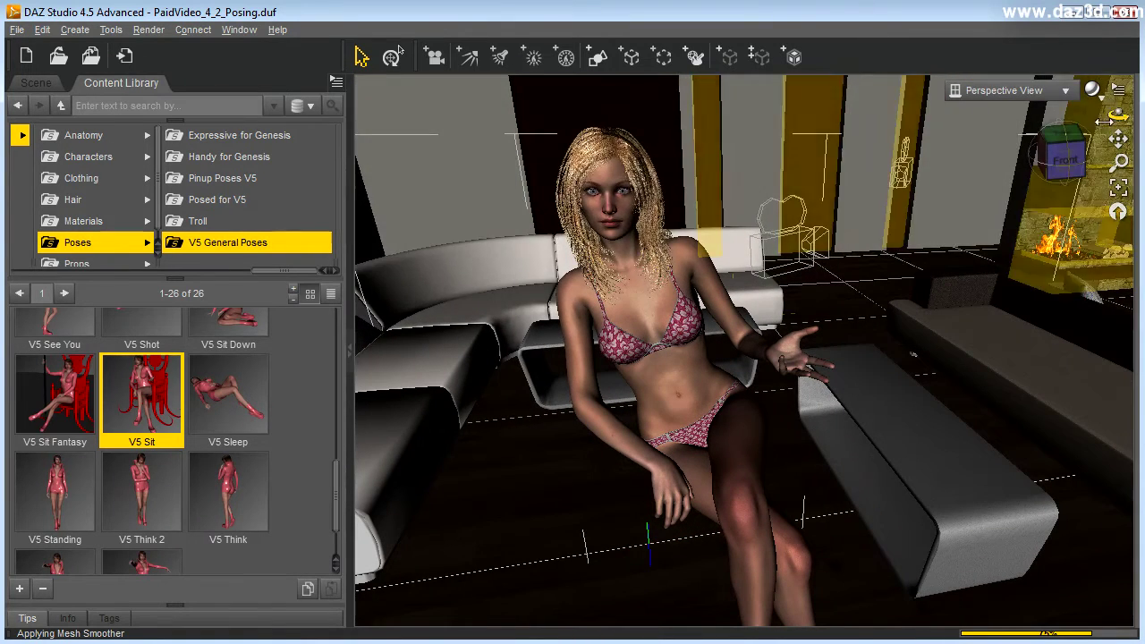
Step: Add the Parameters pane, dock it on the opposite side of the viewport from the Scene pane, and narrow both side panes
left_click(23, 85)
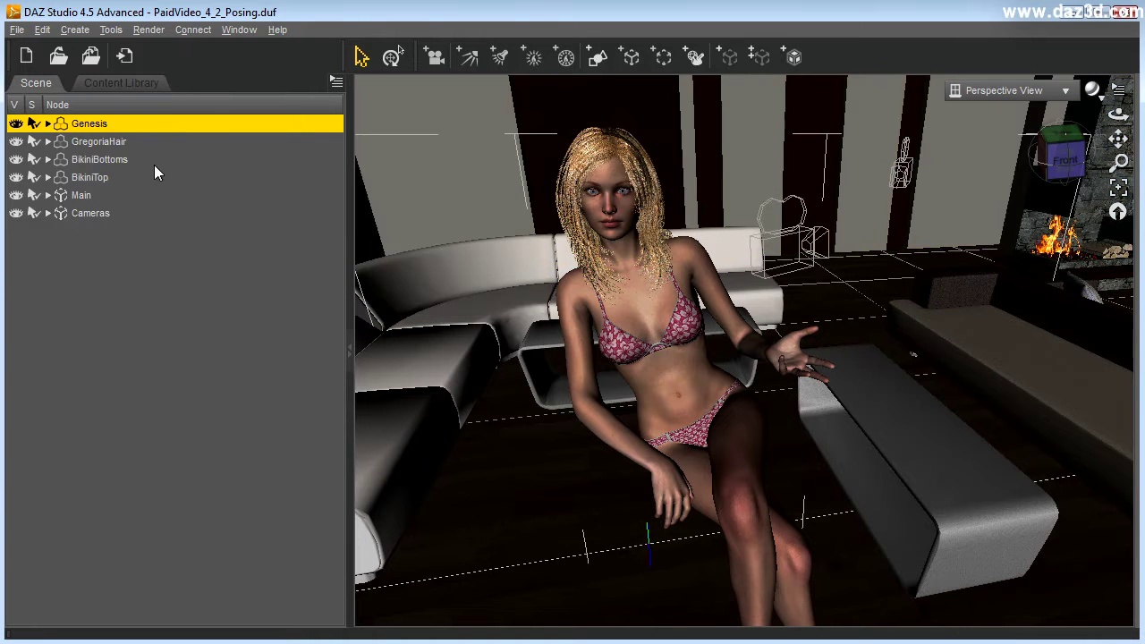
left_click(238, 29)
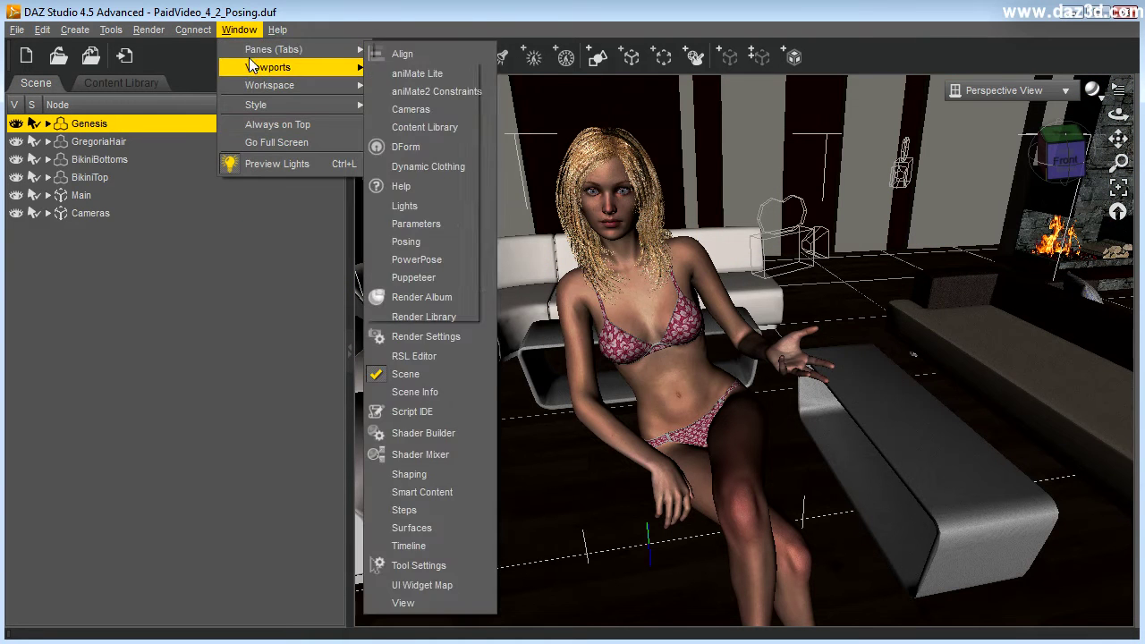
mouse_move(304, 83)
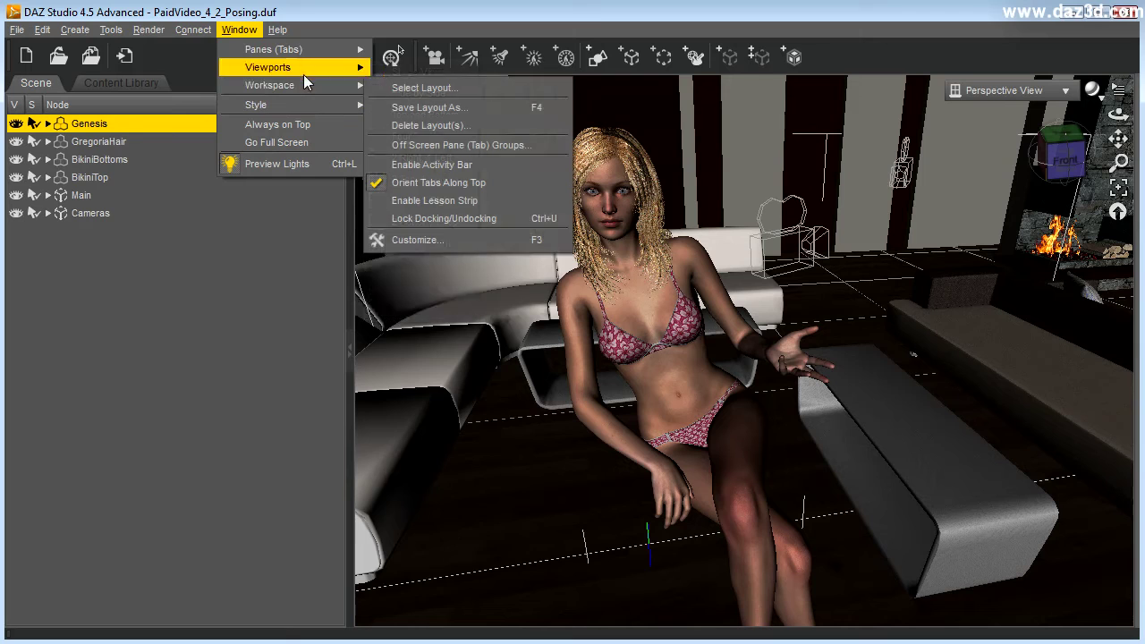
mouse_move(287, 50)
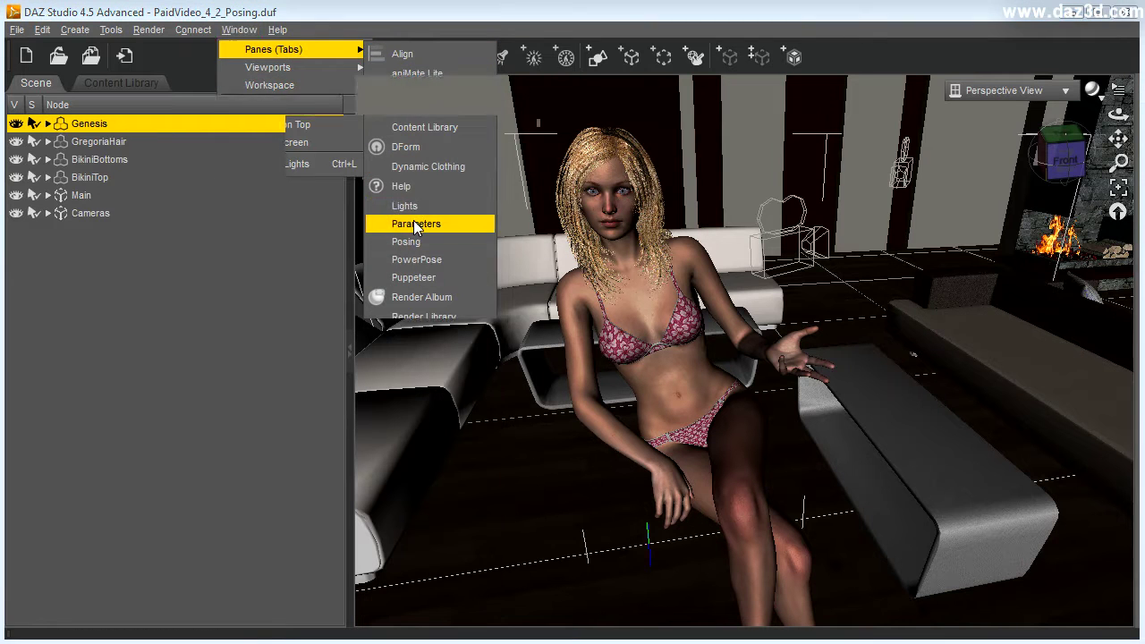
left_click(416, 226)
left_click_drag(358, 124, 1131, 106)
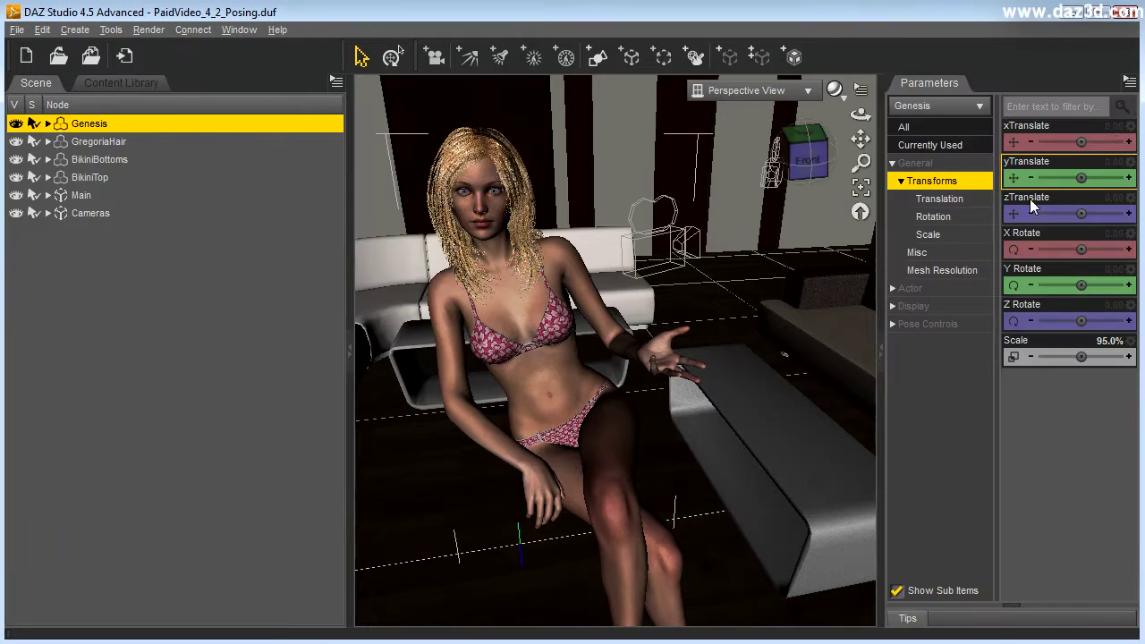
left_click_drag(881, 401, 930, 410)
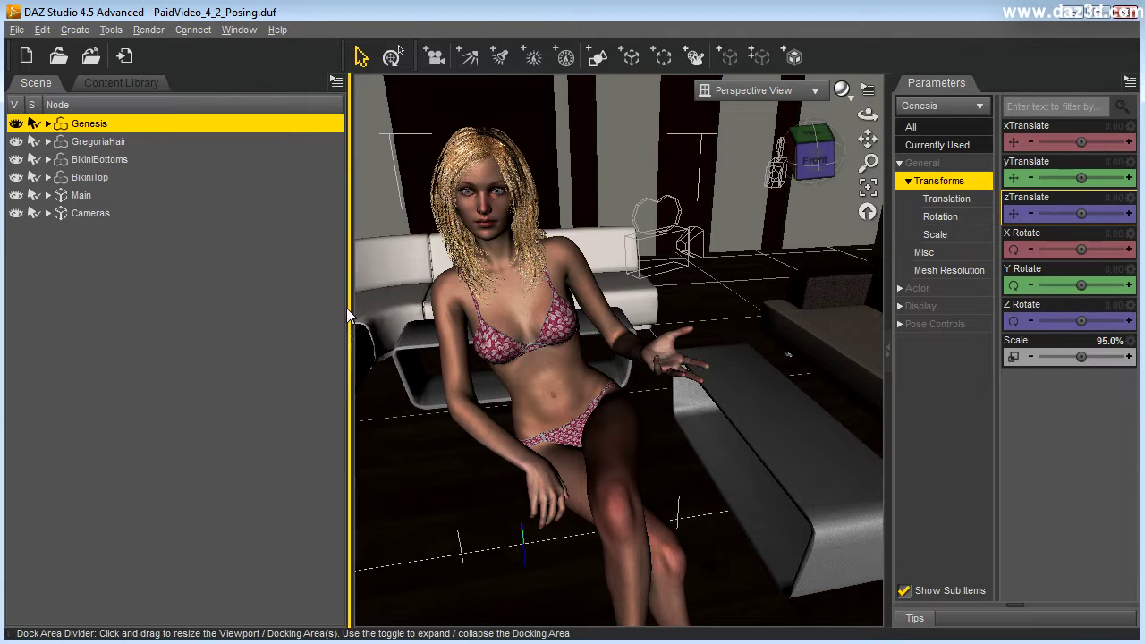
left_click_drag(350, 274, 231, 266)
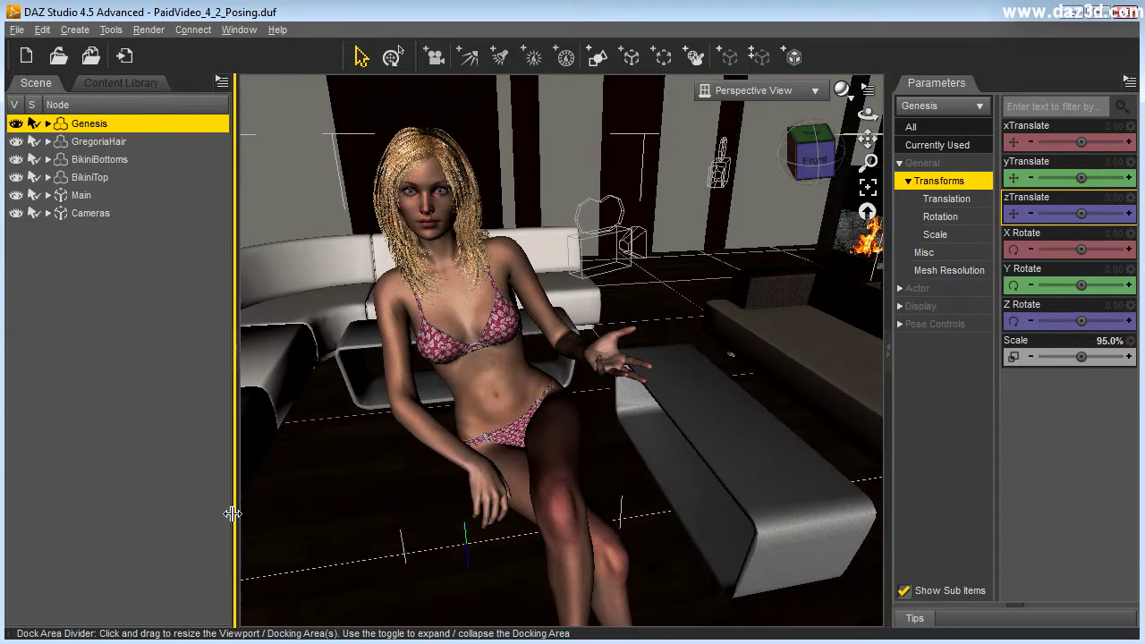
left_click_drag(232, 513, 222, 513)
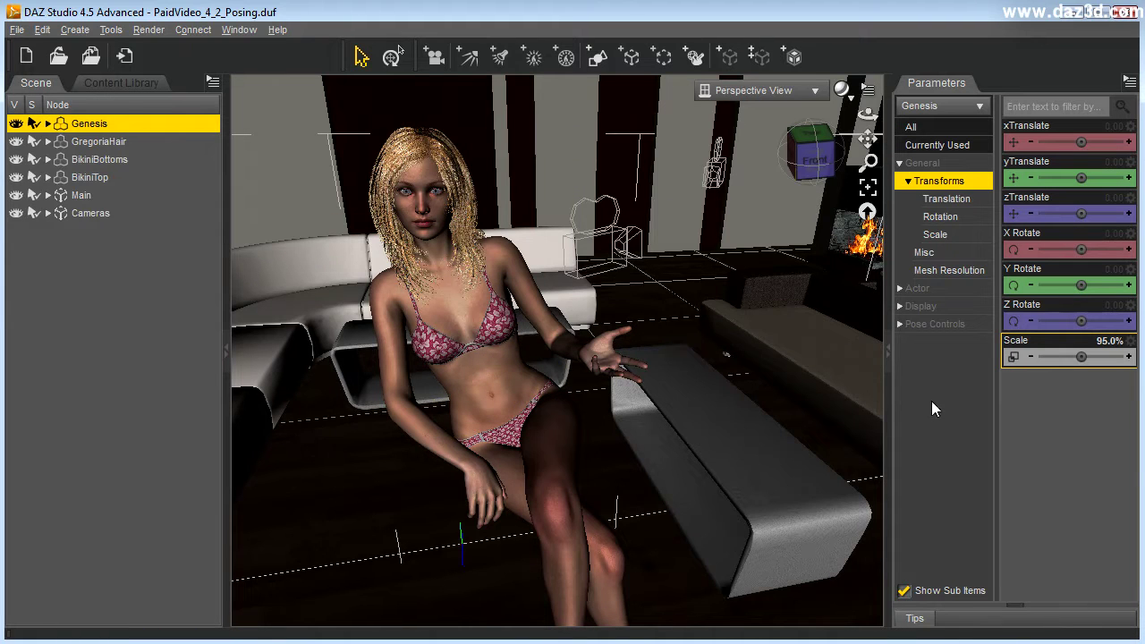
Step: Turn Genesis to Y Rotate -67.15 and seat it on the bench at xTranslate 99.85, yTranslate -21.47 and zTranslate -74.50
left_click(942, 217)
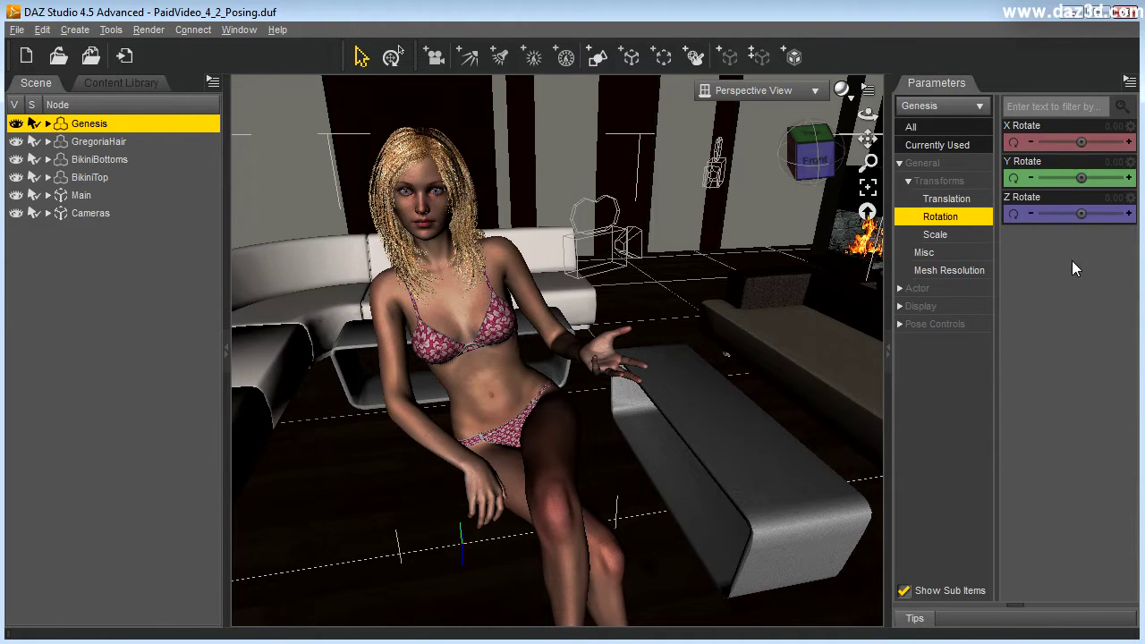
left_click_drag(1081, 177, 971, 203)
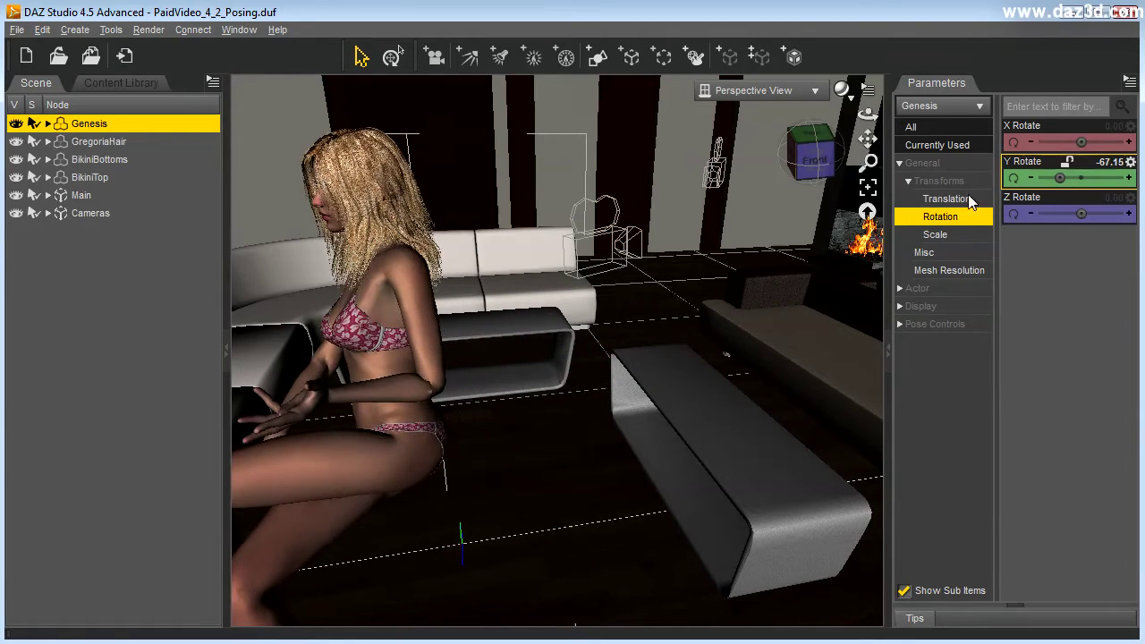
left_click(966, 198)
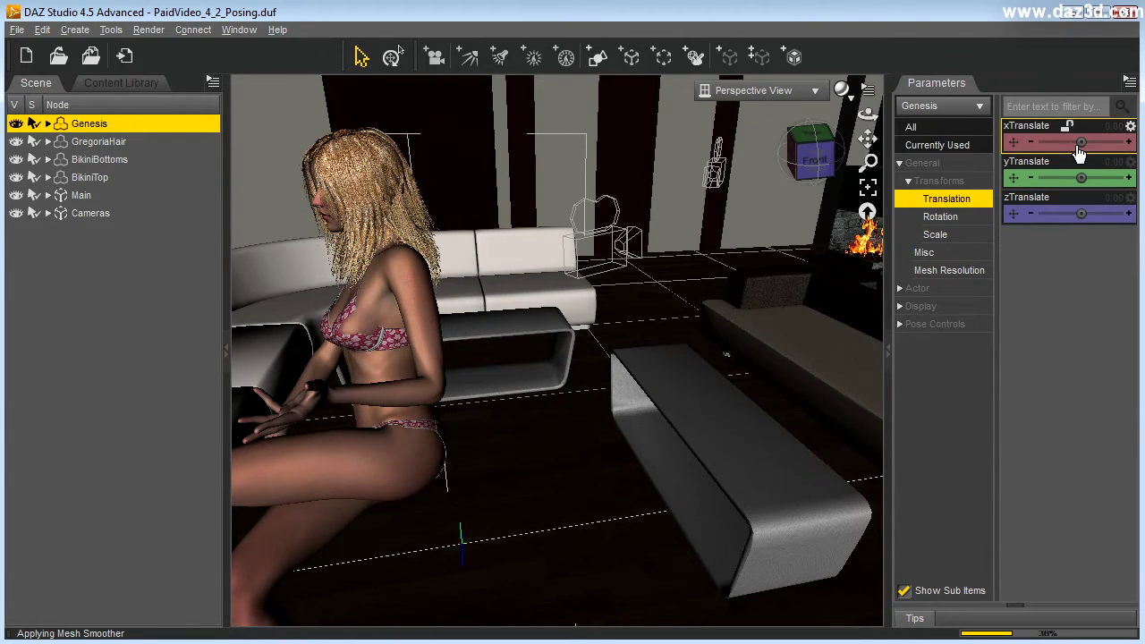
left_click_drag(1080, 142, 1122, 144)
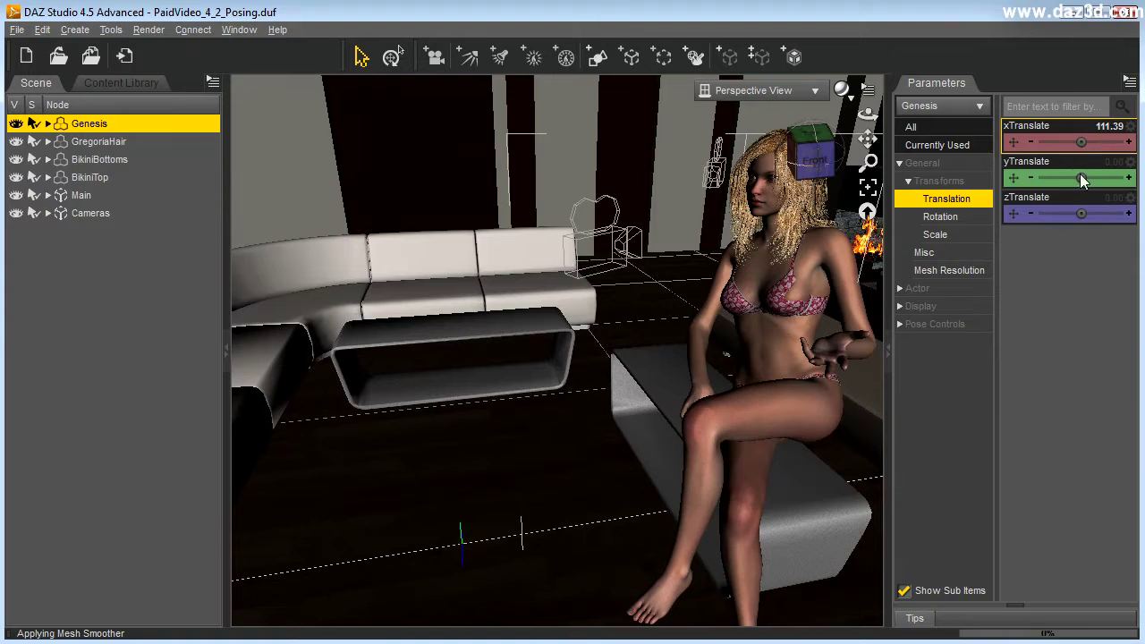
left_click_drag(1080, 214, 1078, 143)
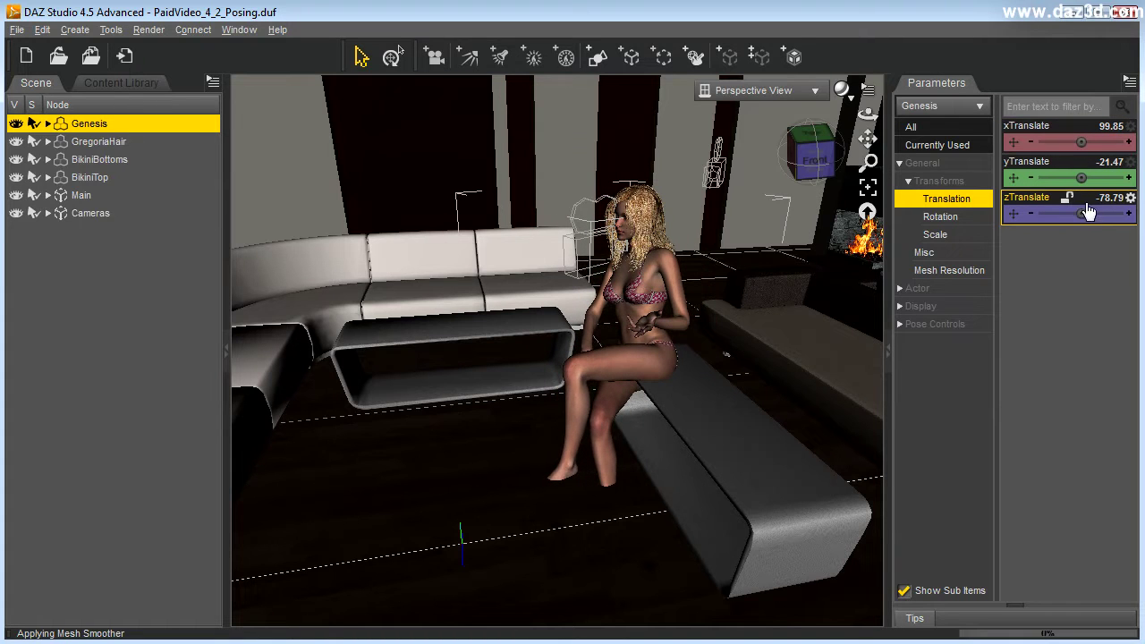
left_click_drag(1083, 212, 1087, 212)
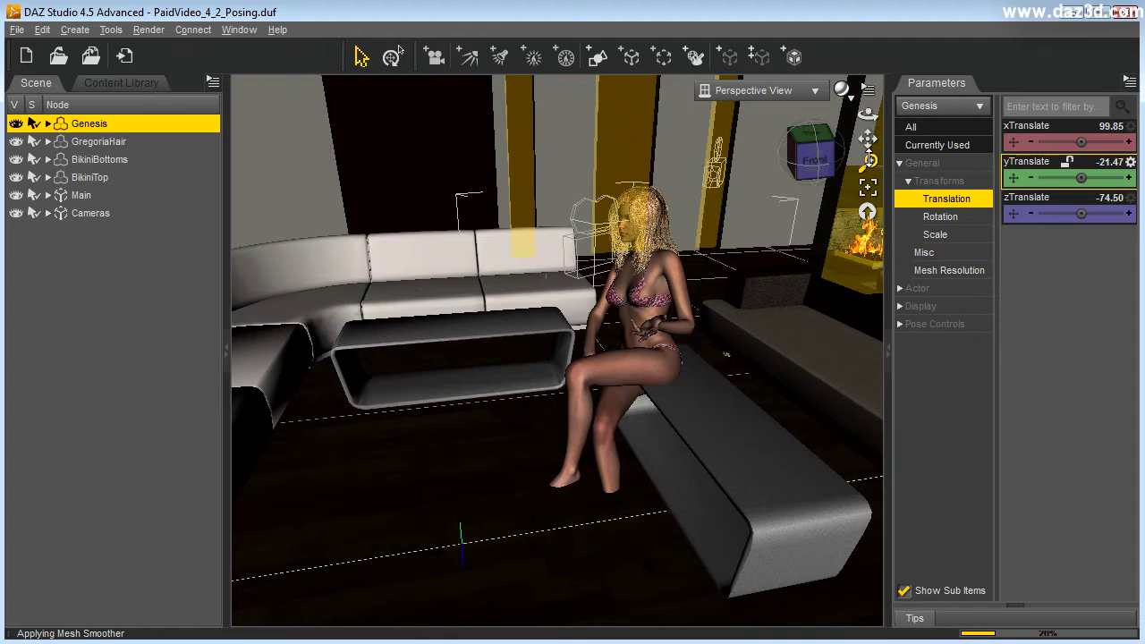
Step: Inspect the figure's seating on the bench, and look through the Posed for V5 pose folder for an alternative sitting pose
left_click_drag(866, 162, 867, 144)
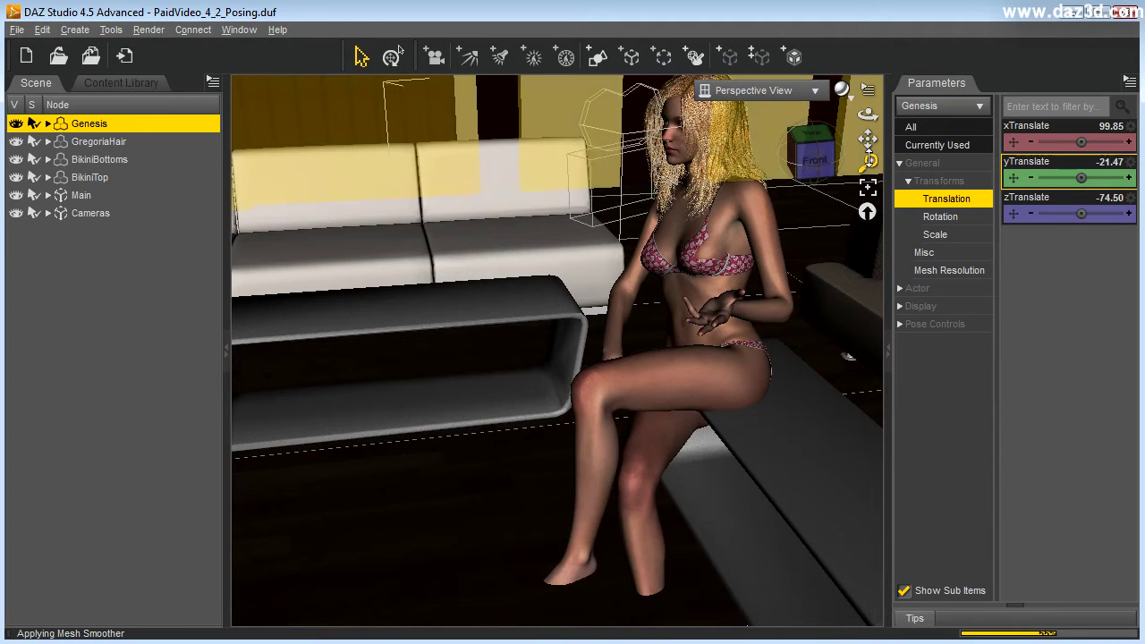
left_click_drag(867, 114, 926, 114)
mouse_move(866, 138)
left_mouse_down()
mouse_move(939, 127)
mouse_move(886, 136)
left_mouse_up()
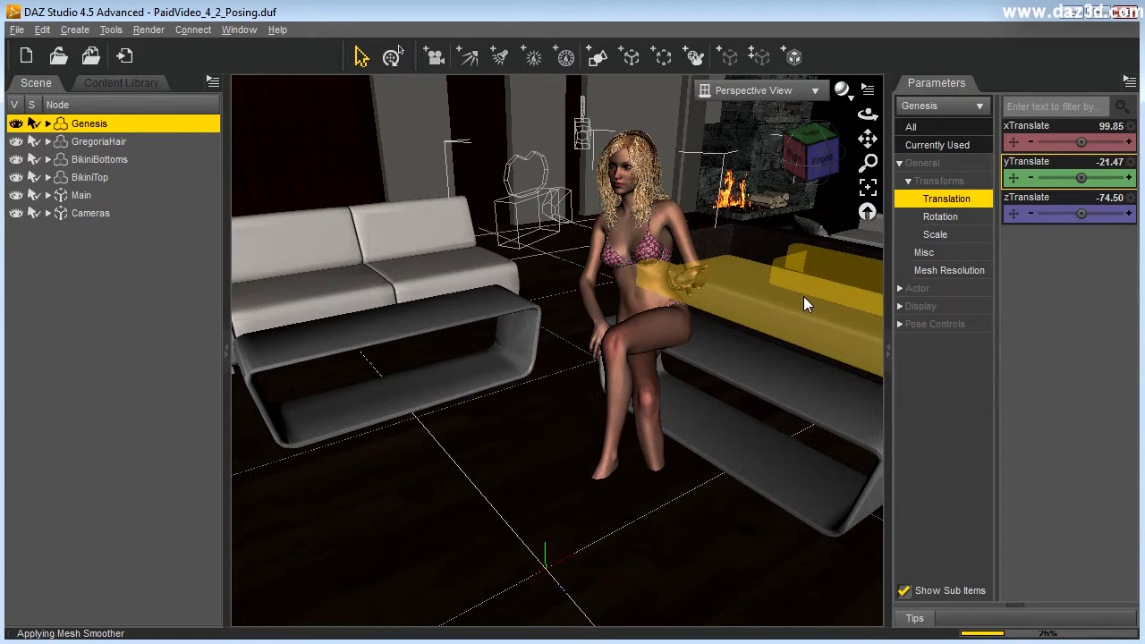
left_click_drag(868, 162, 757, 140)
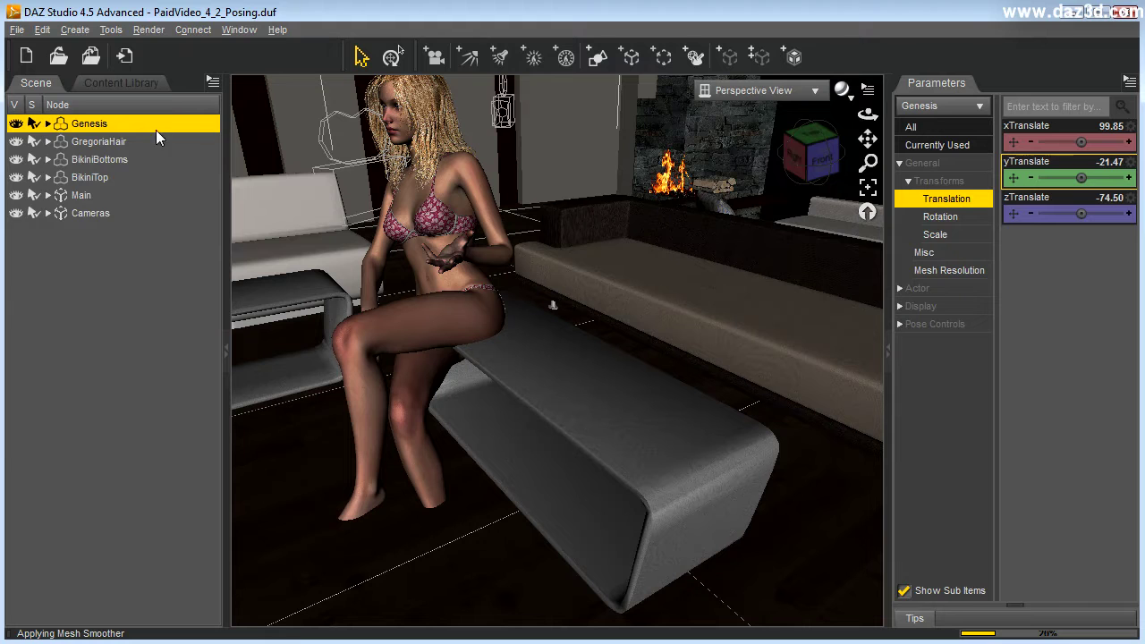
left_click(104, 85)
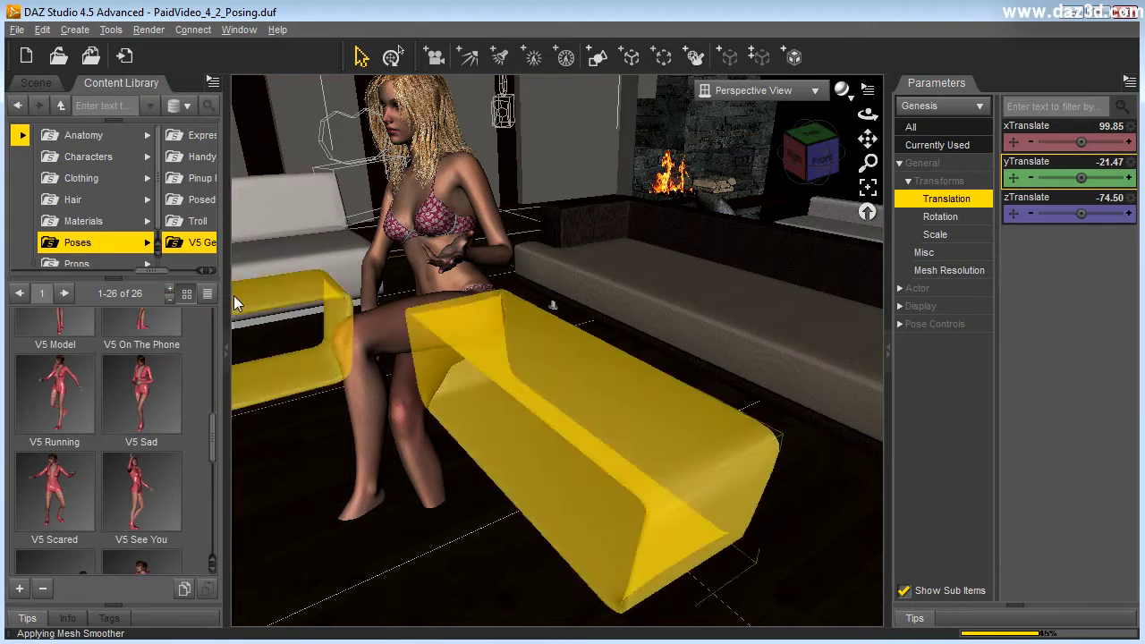
left_click_drag(226, 295, 387, 327)
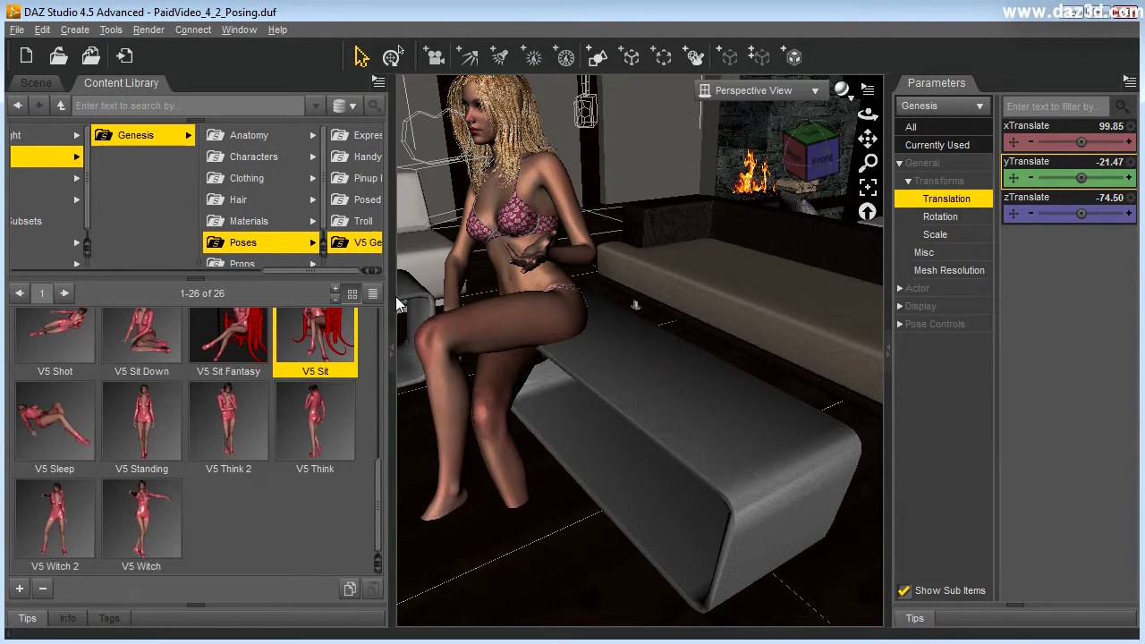
left_click_drag(391, 317, 457, 301)
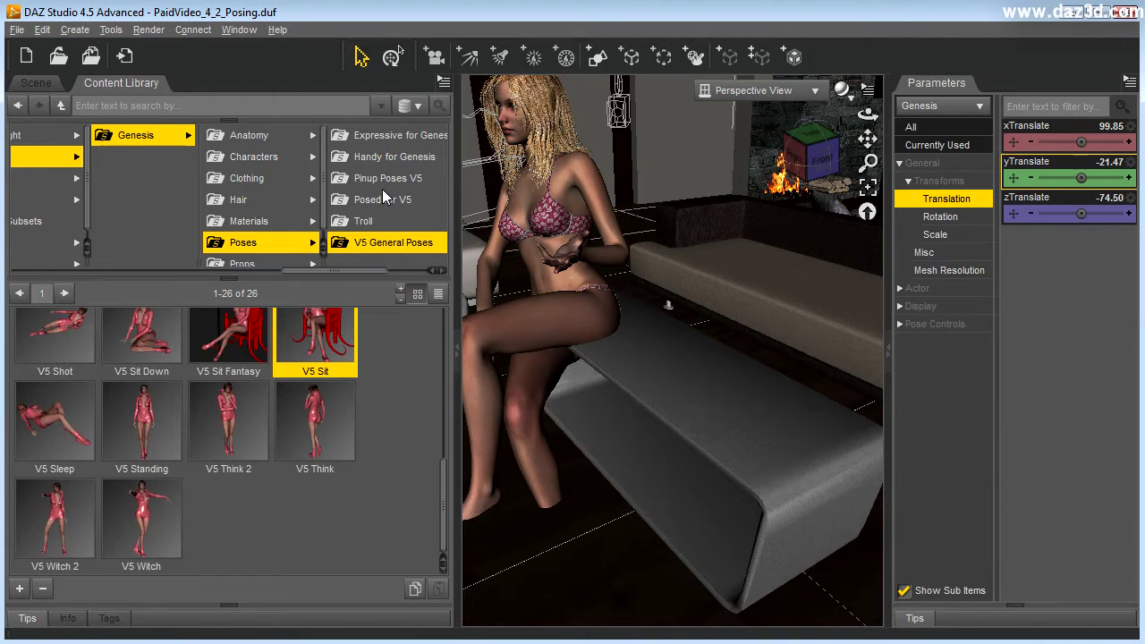
left_click(378, 200)
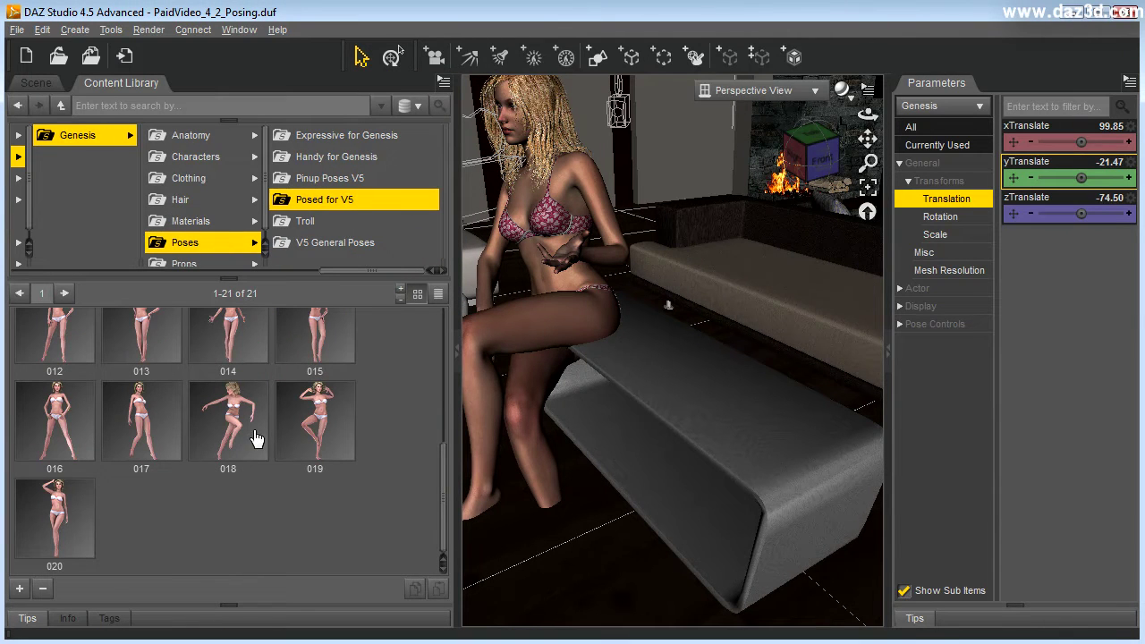
left_click_drag(443, 510, 454, 365)
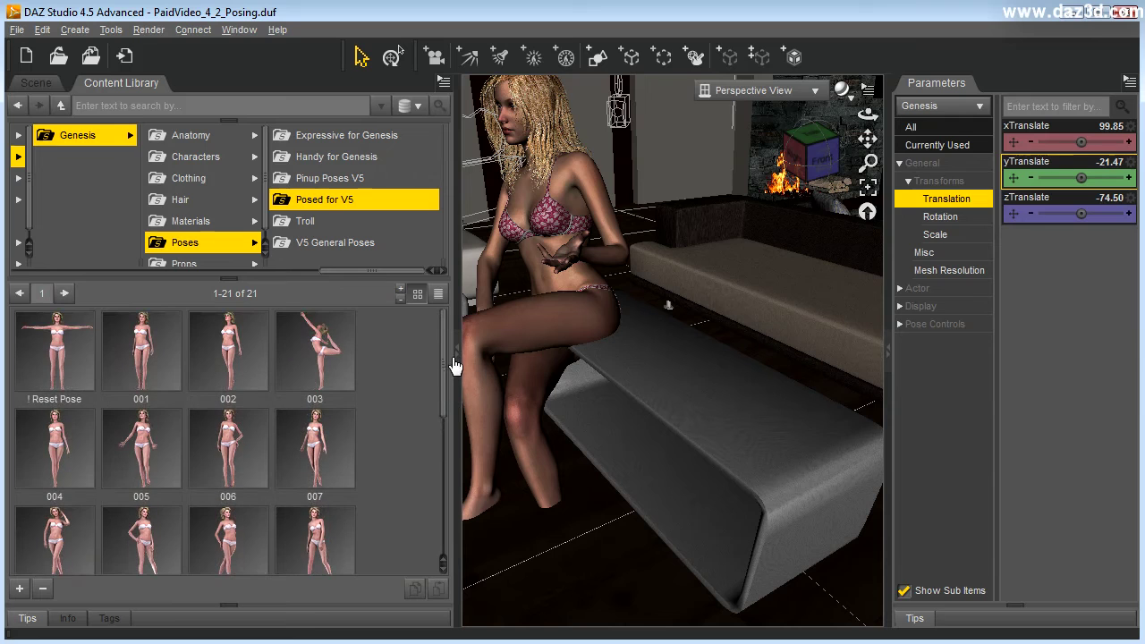
Step: Apply the PinUp19 pose from the Pinup Poses V5 folder to the Genesis figure
left_click(322, 183)
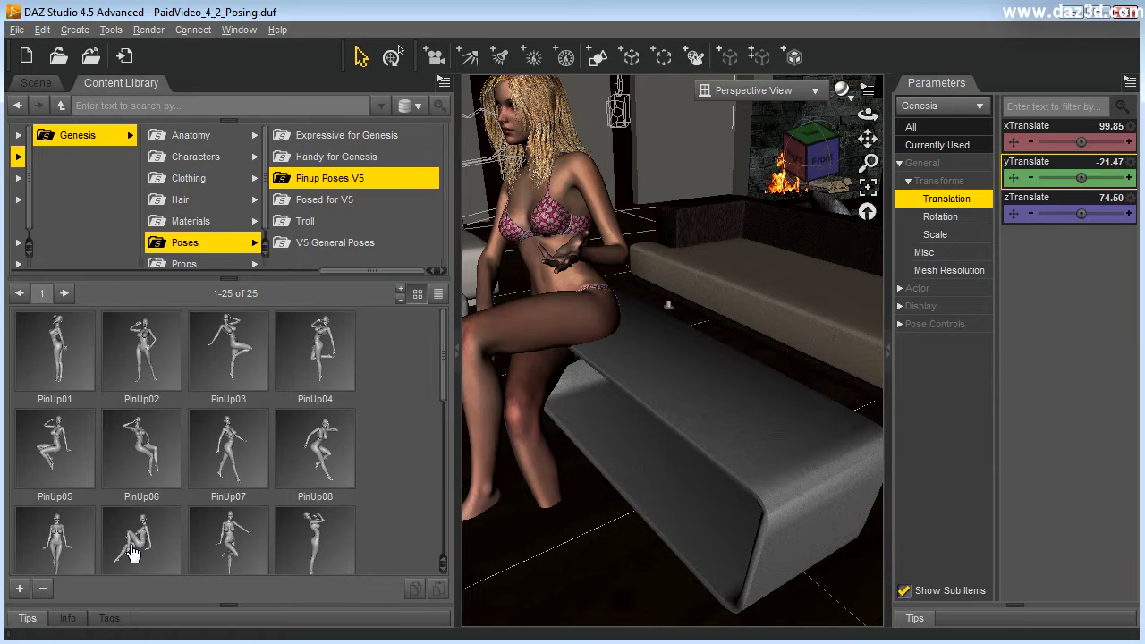
left_click_drag(441, 361, 371, 472)
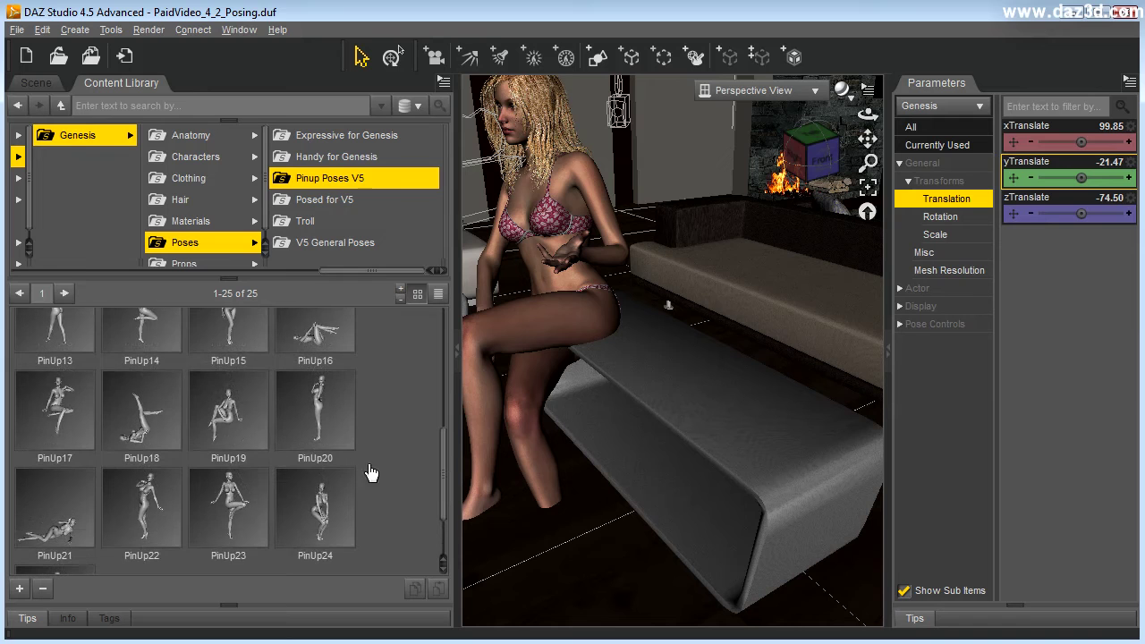
double_click(223, 427)
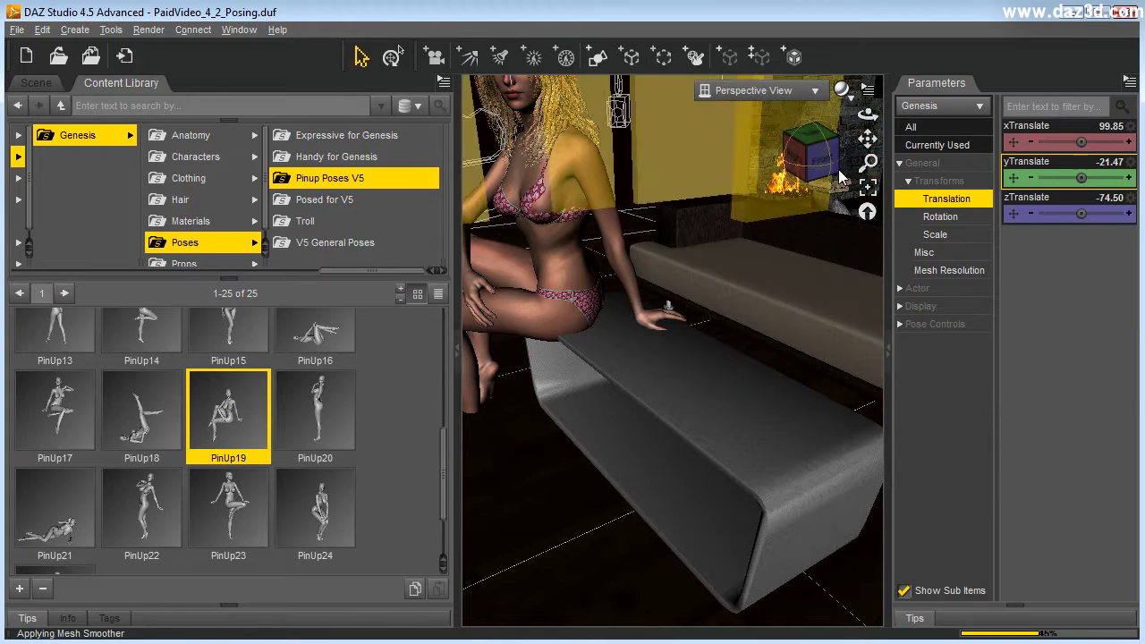
Step: Move Genesis along the bench to zTranslate -24.62 and set its Y Rotate to -64.23
left_click_drag(453, 231, 191, 230)
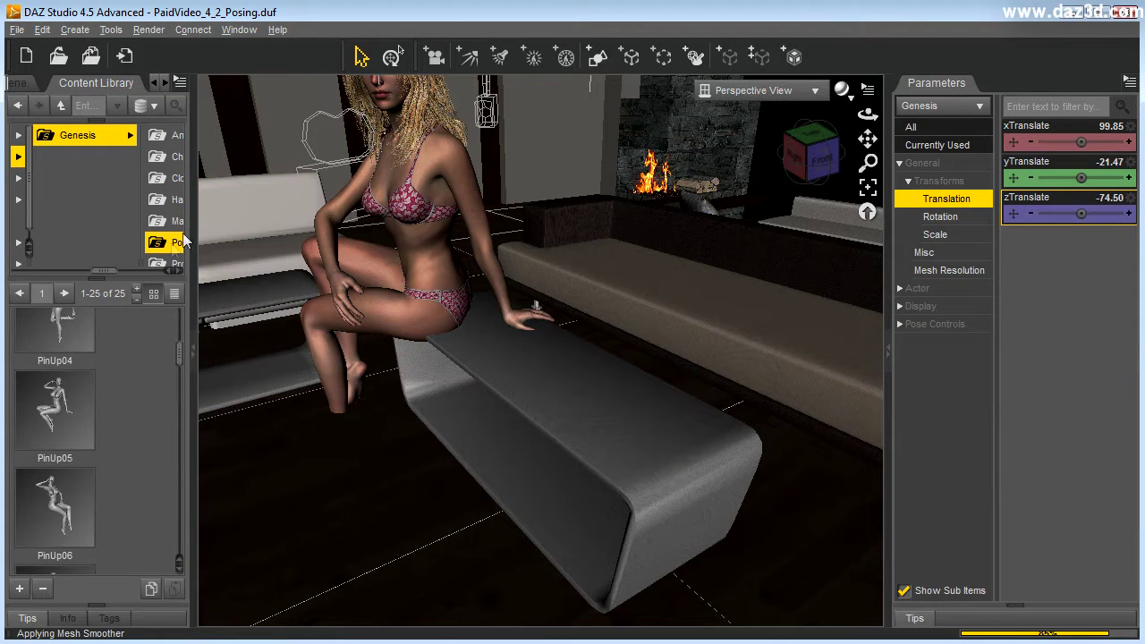
left_click_drag(186, 232, 309, 231)
left_click(34, 83)
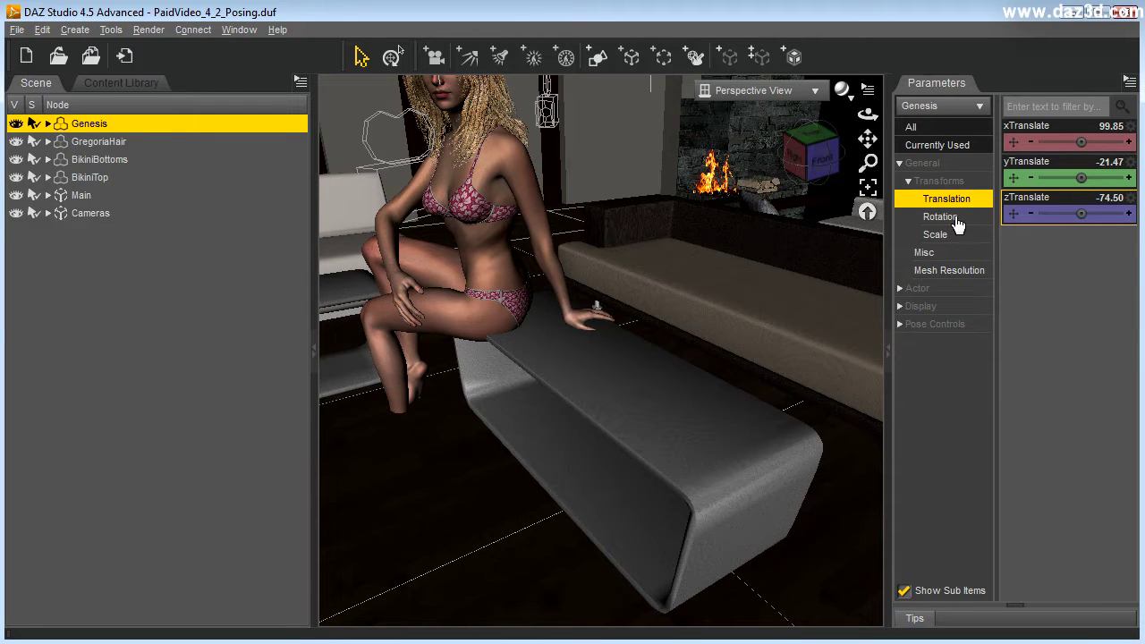
left_click_drag(1081, 213, 1095, 213)
left_click(957, 219)
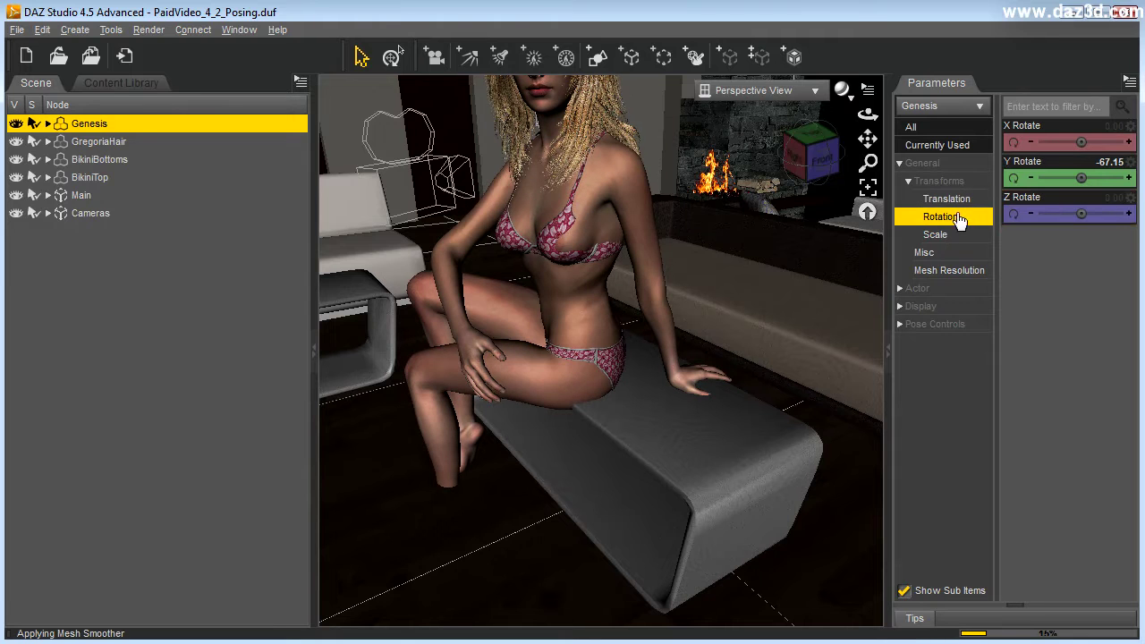
mouse_move(1080, 177)
left_mouse_down()
mouse_move(1096, 177)
mouse_move(1077, 177)
left_mouse_up()
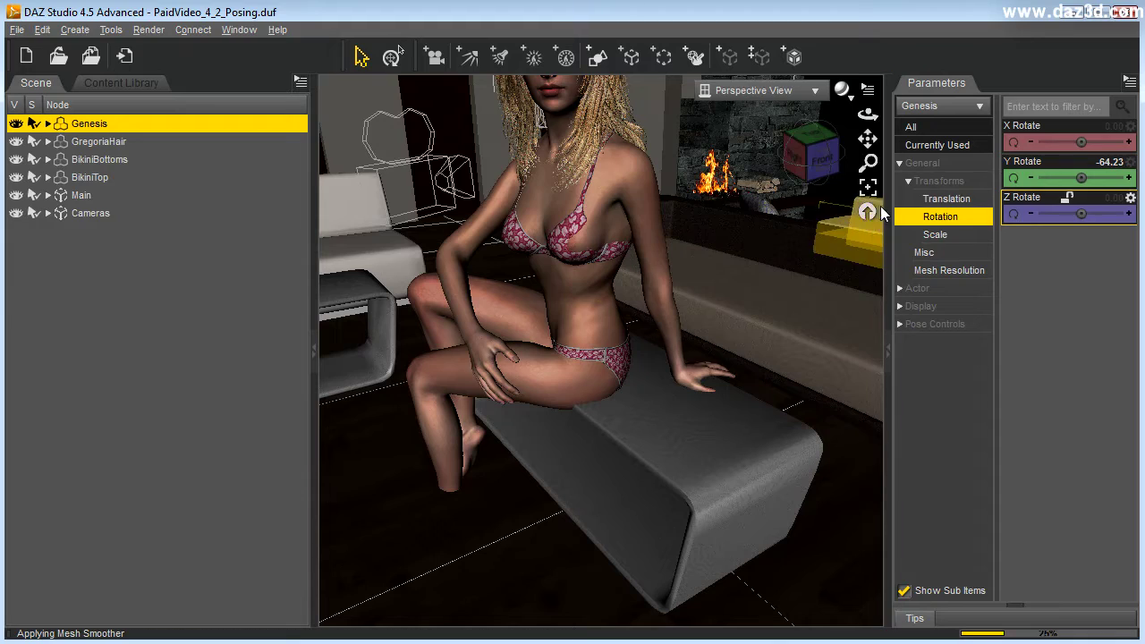
Step: Adjust the seated figure's height on the bench to yTranslate -20.98
mouse_move(867, 115)
left_mouse_down()
mouse_move(868, 99)
mouse_move(864, 123)
mouse_move(866, 110)
left_mouse_up()
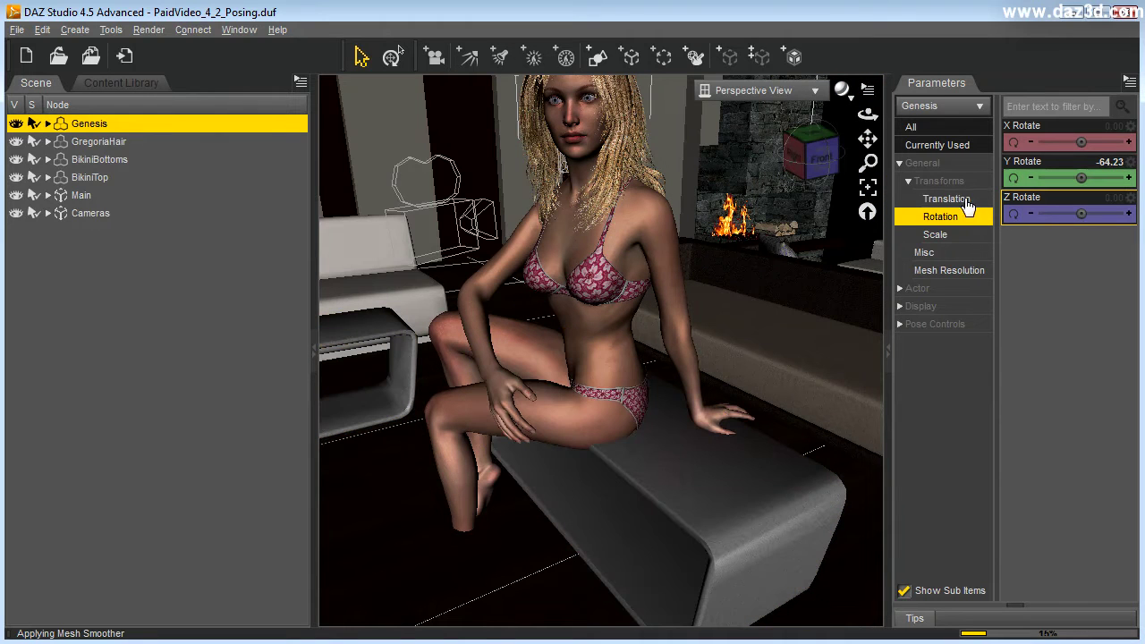
left_click(966, 201)
left_click_drag(1081, 177, 1088, 178)
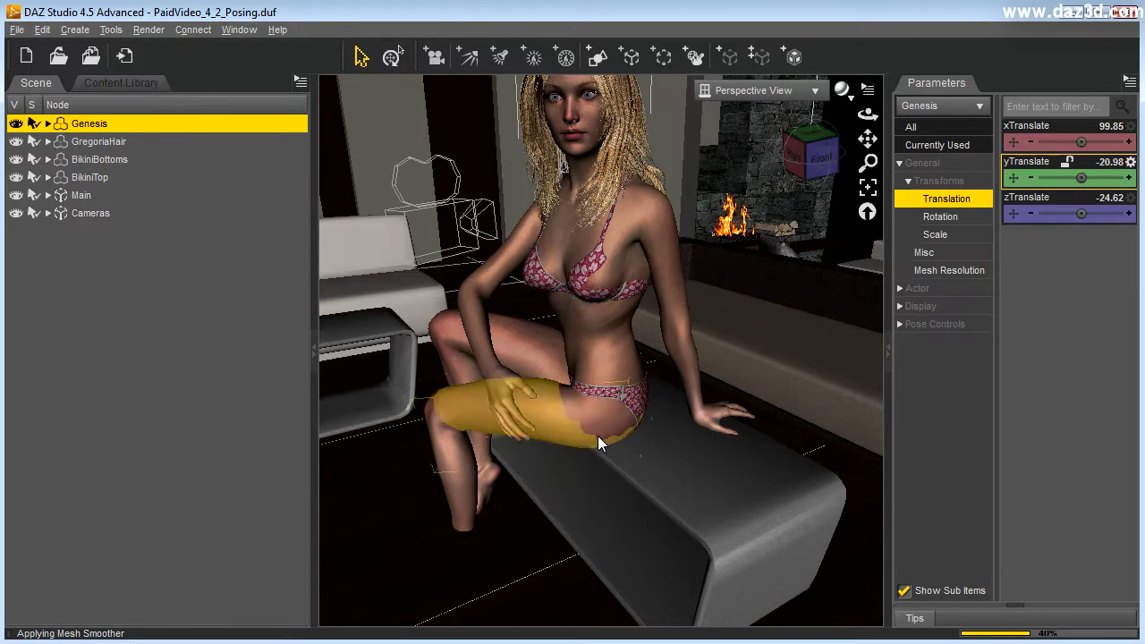
Step: Set the Bend of the figure's left thigh to -86.11
left_click(561, 412)
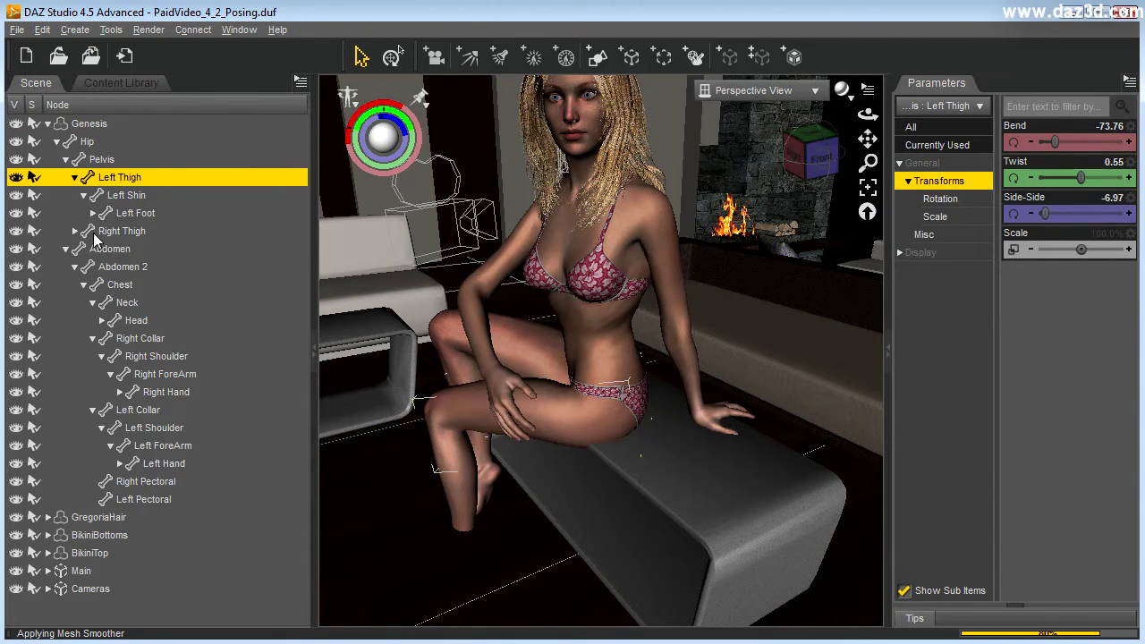
left_click(948, 202)
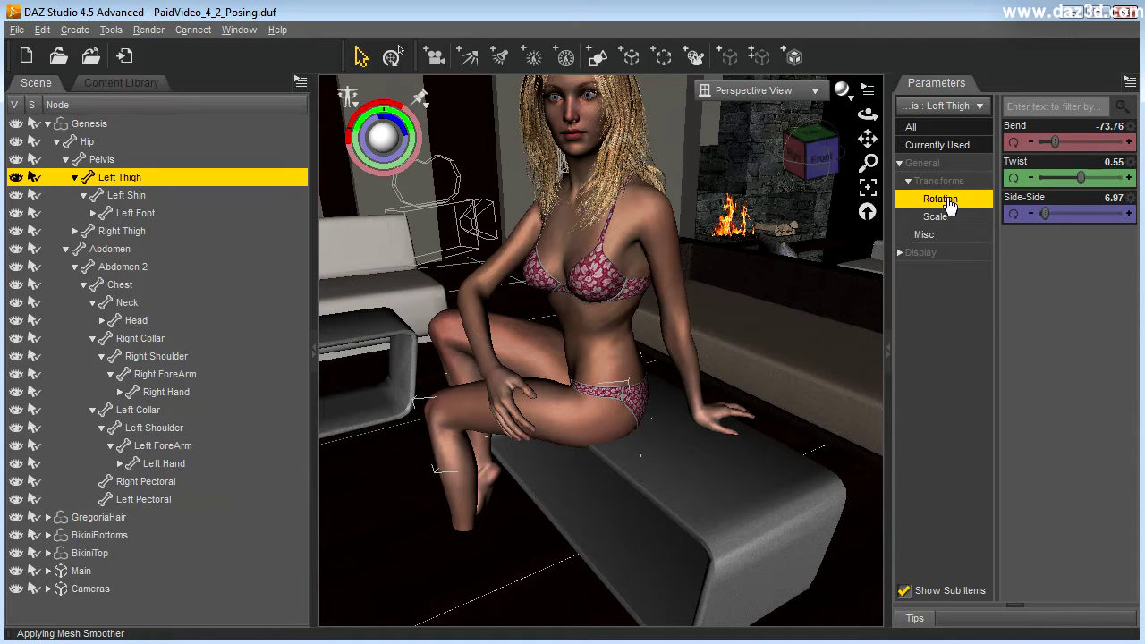
left_click_drag(1056, 141, 1048, 142)
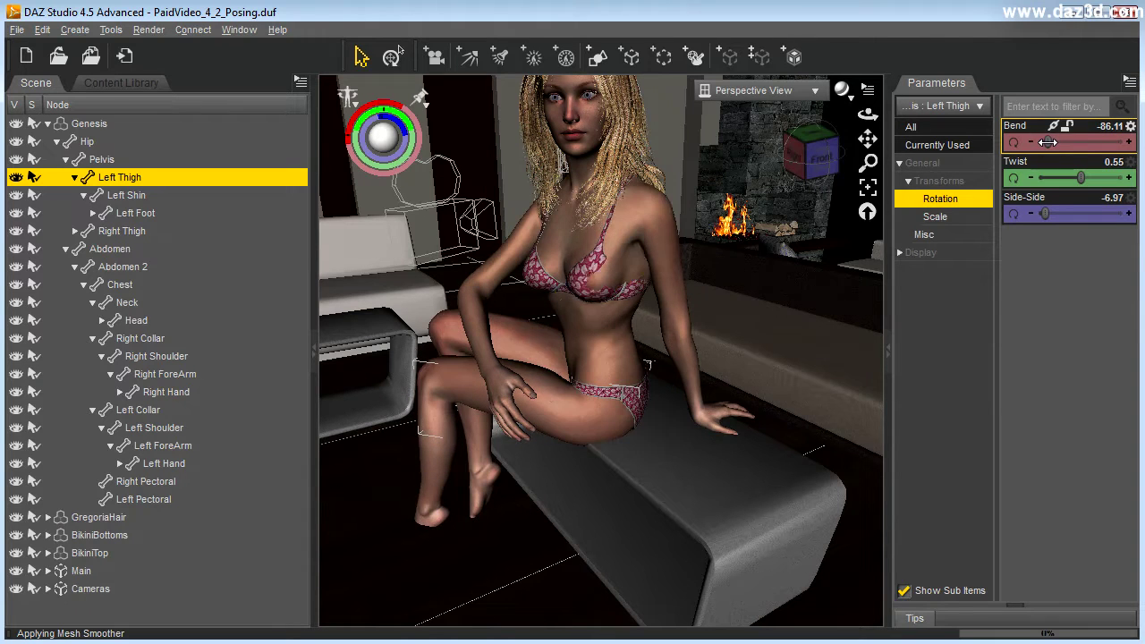
Step: Set the Bend of the figure's left shin to 57.97 and of its right thigh to -90.27
left_click(433, 435)
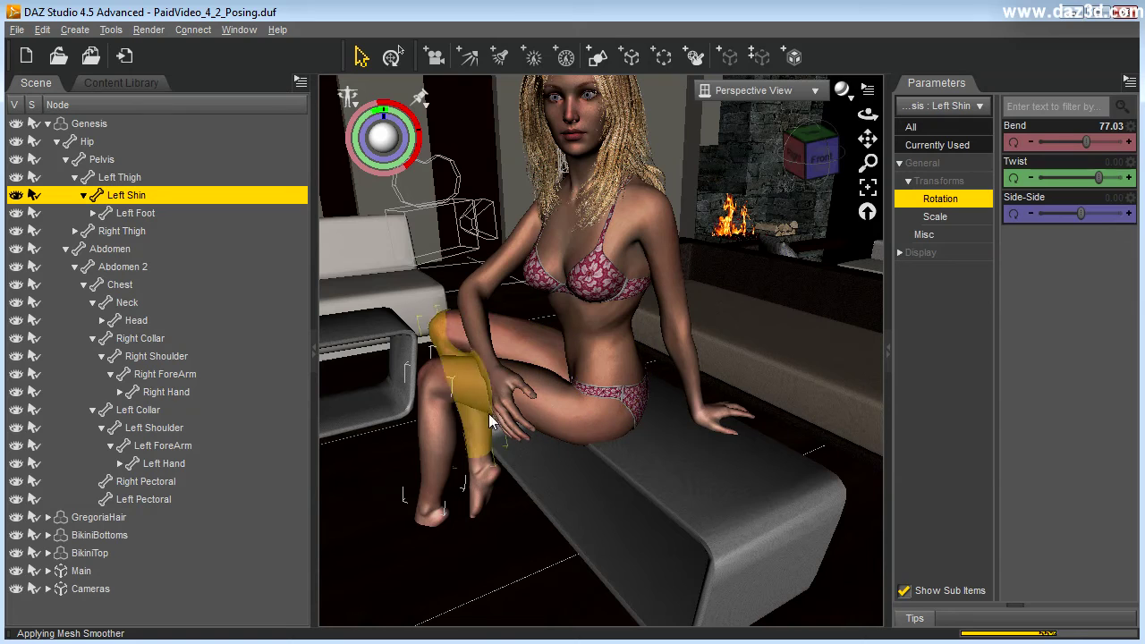
left_click_drag(1085, 143, 1078, 143)
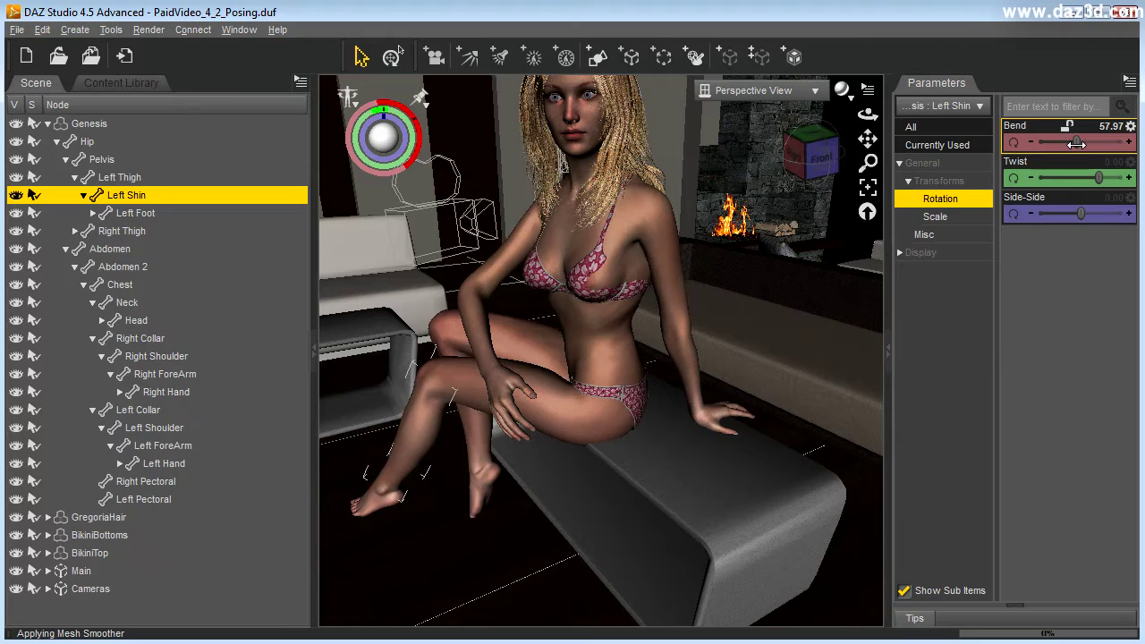
left_click_drag(866, 140, 904, 115)
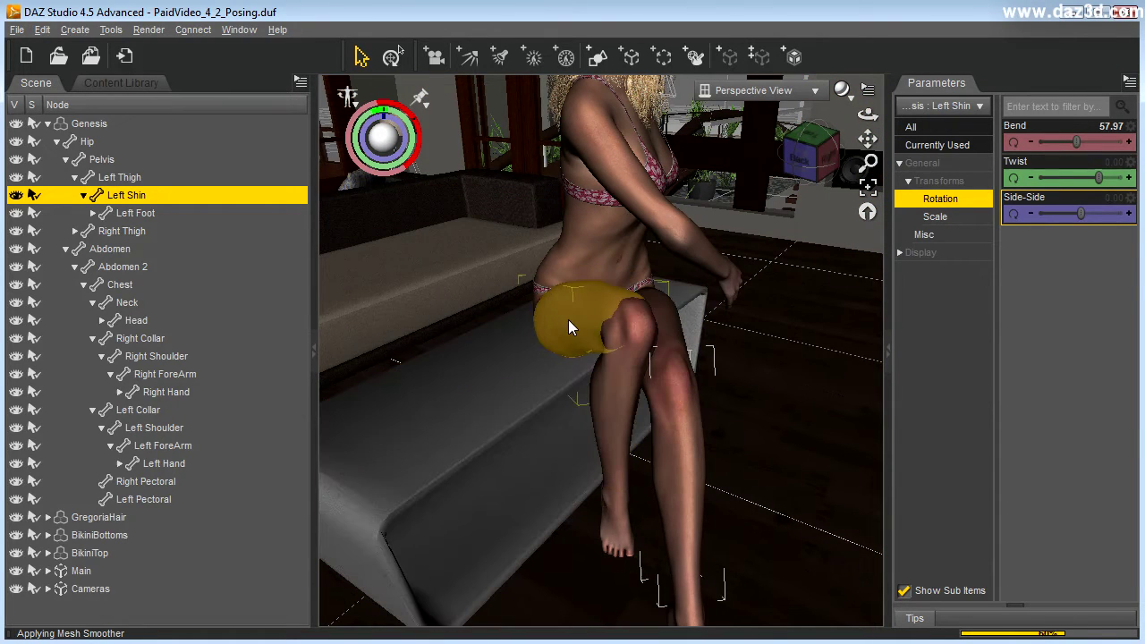
left_click(568, 321)
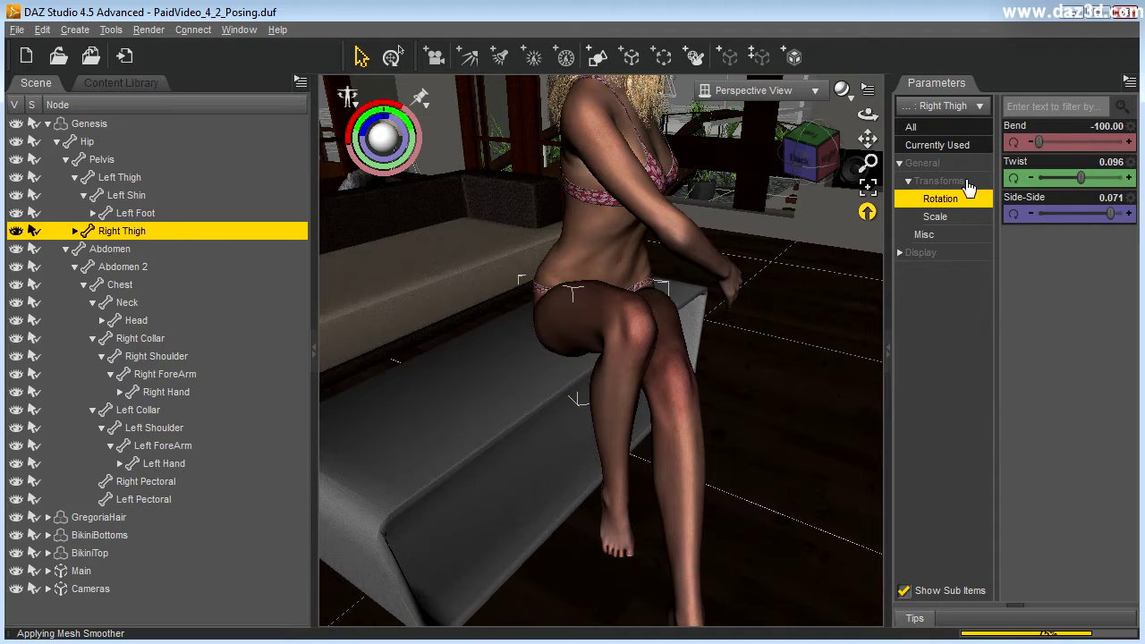
mouse_move(1040, 143)
left_mouse_down()
mouse_move(1029, 144)
mouse_move(1045, 147)
left_mouse_up()
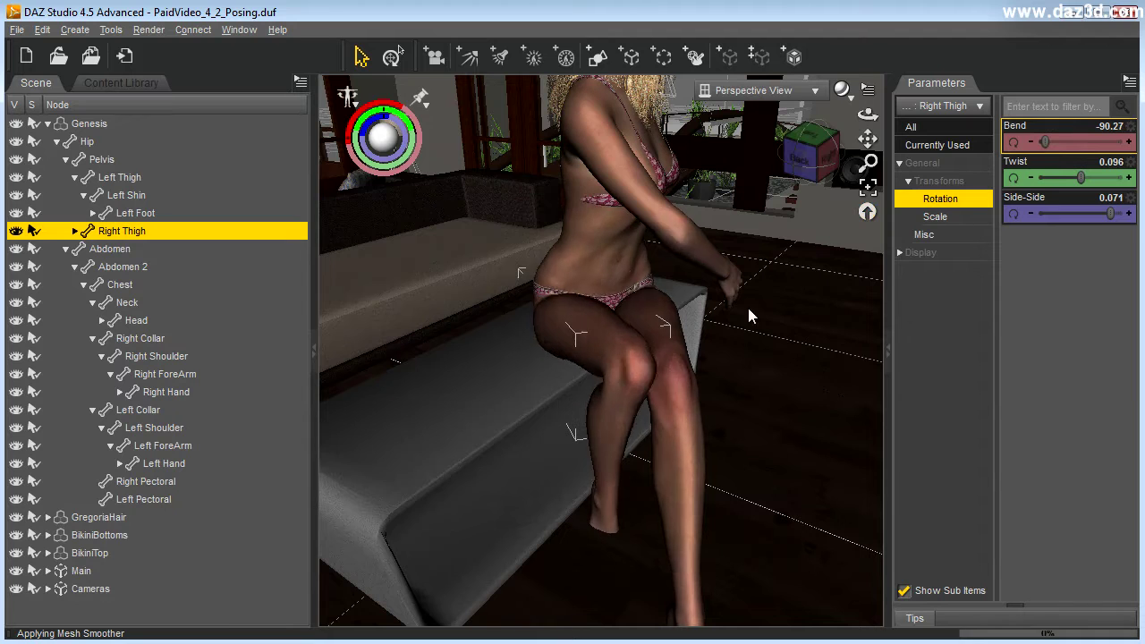
Step: Straighten the figure's right shin beside the left one by setting its Bend to 56.33
left_click(622, 434)
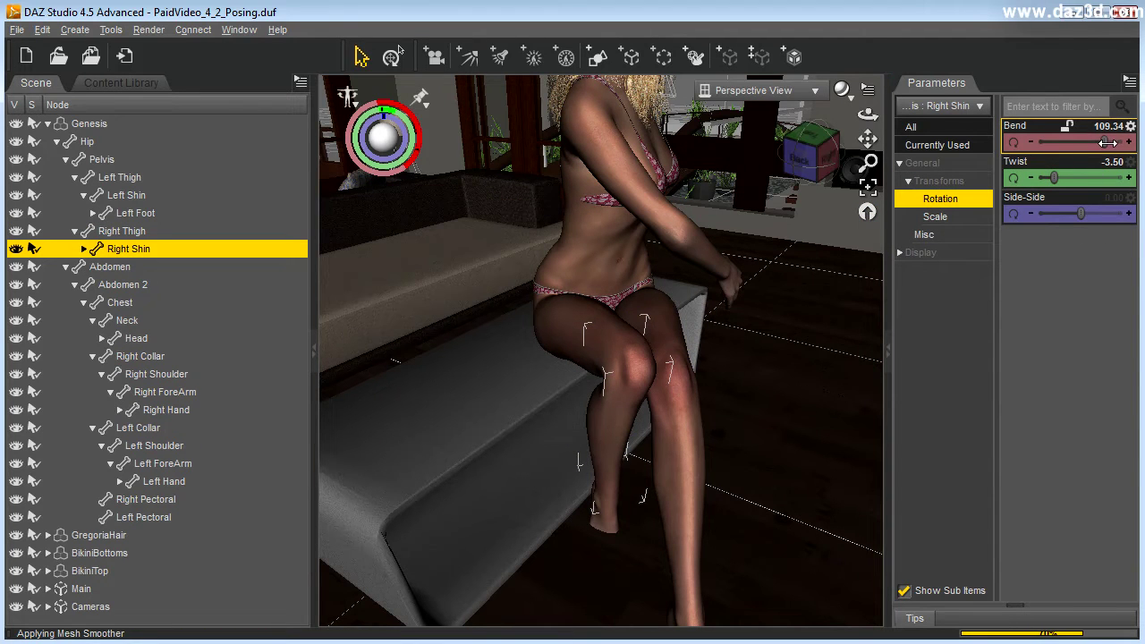
left_click_drag(1107, 143, 1087, 140)
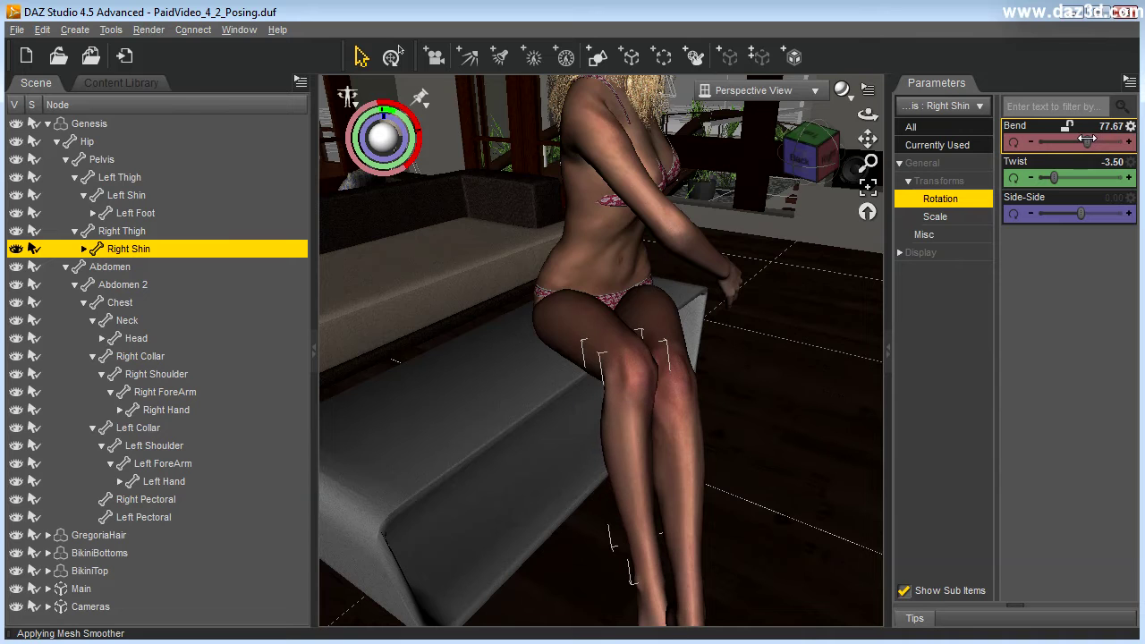
left_click_drag(867, 163, 867, 192)
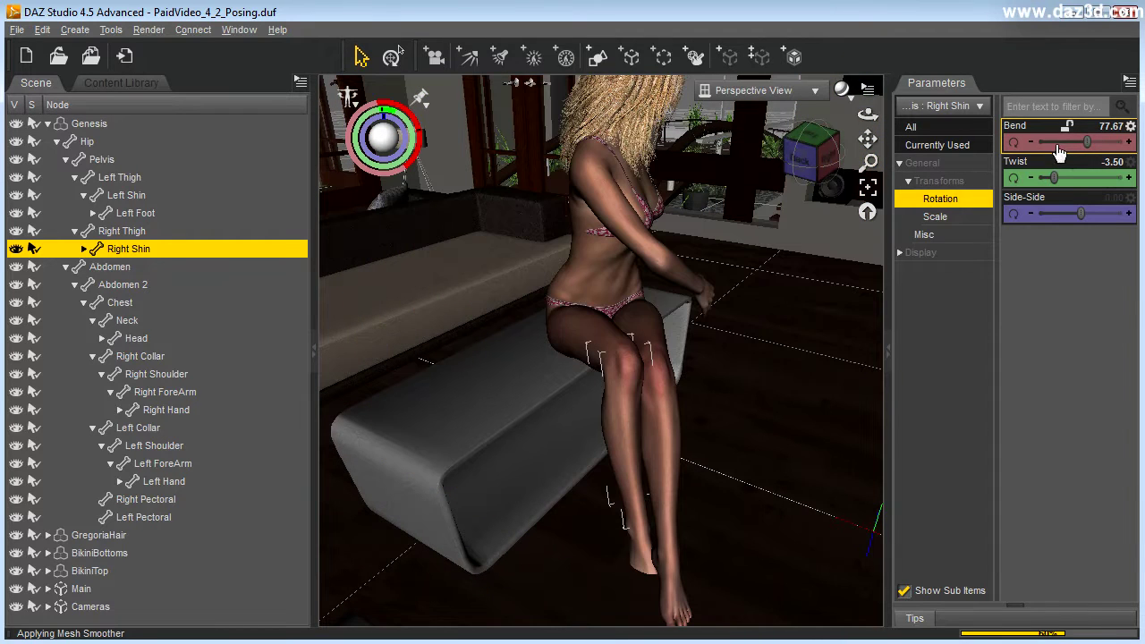
left_click_drag(1087, 142, 1079, 143)
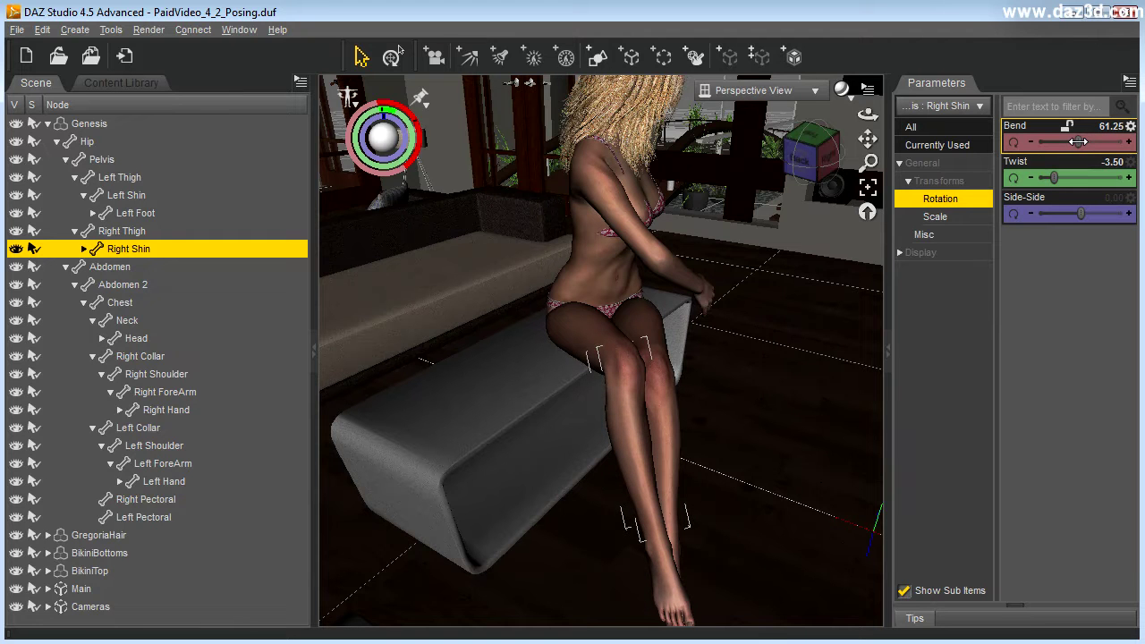
left_click_drag(869, 115, 810, 116)
left_click_drag(866, 139, 787, 130)
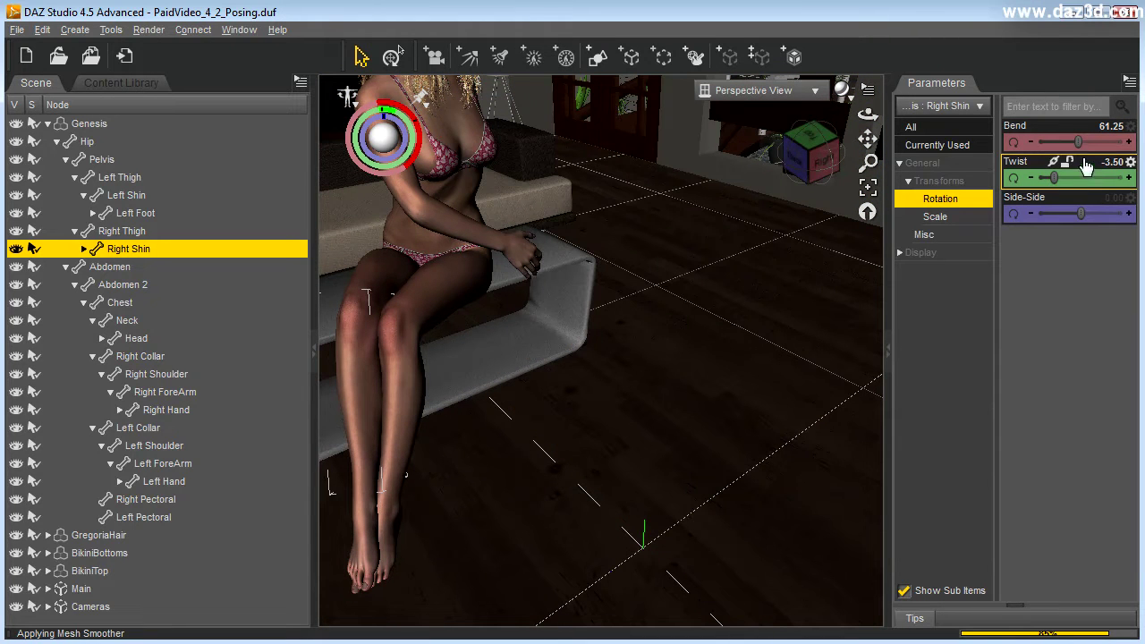
left_click_drag(1078, 141, 1075, 143)
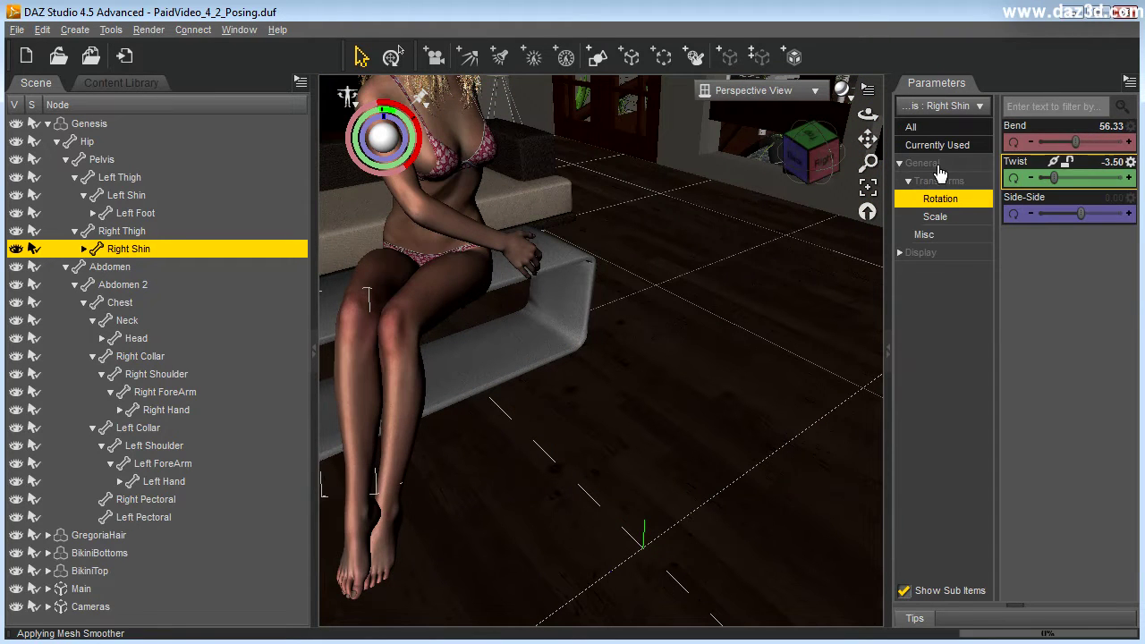
Step: Set the Bend of the figure's left forearm to 13.68 to lower the hand toward the bench
left_click_drag(866, 115, 809, 92)
left_click_drag(867, 139, 810, 138)
left_click_drag(866, 115, 771, 116)
left_click_drag(866, 163, 866, 111)
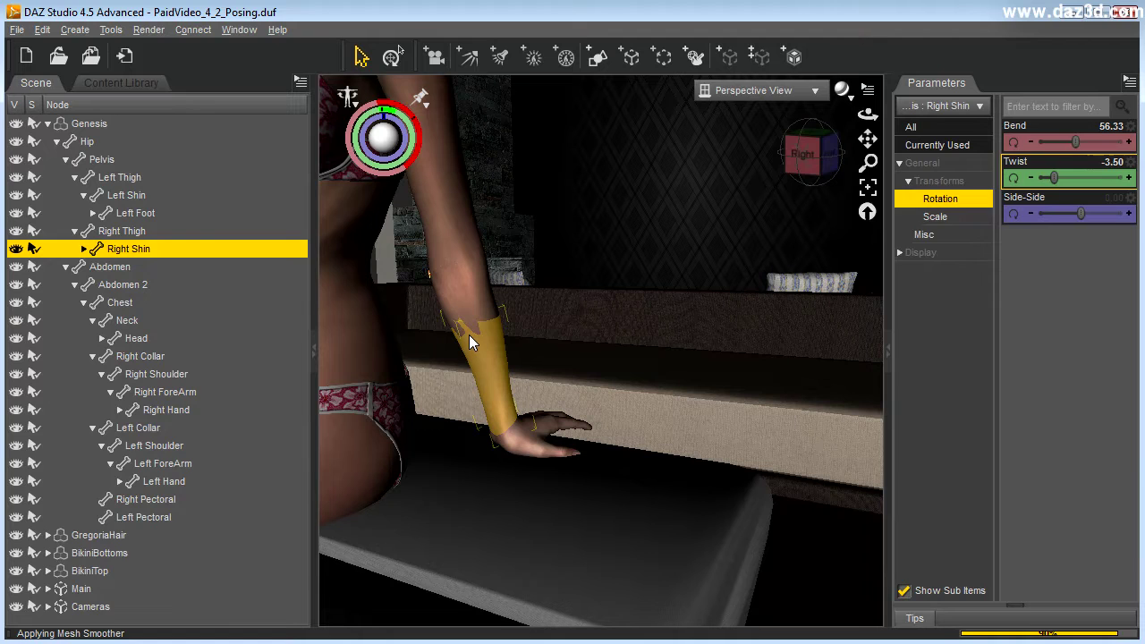
left_click(469, 334)
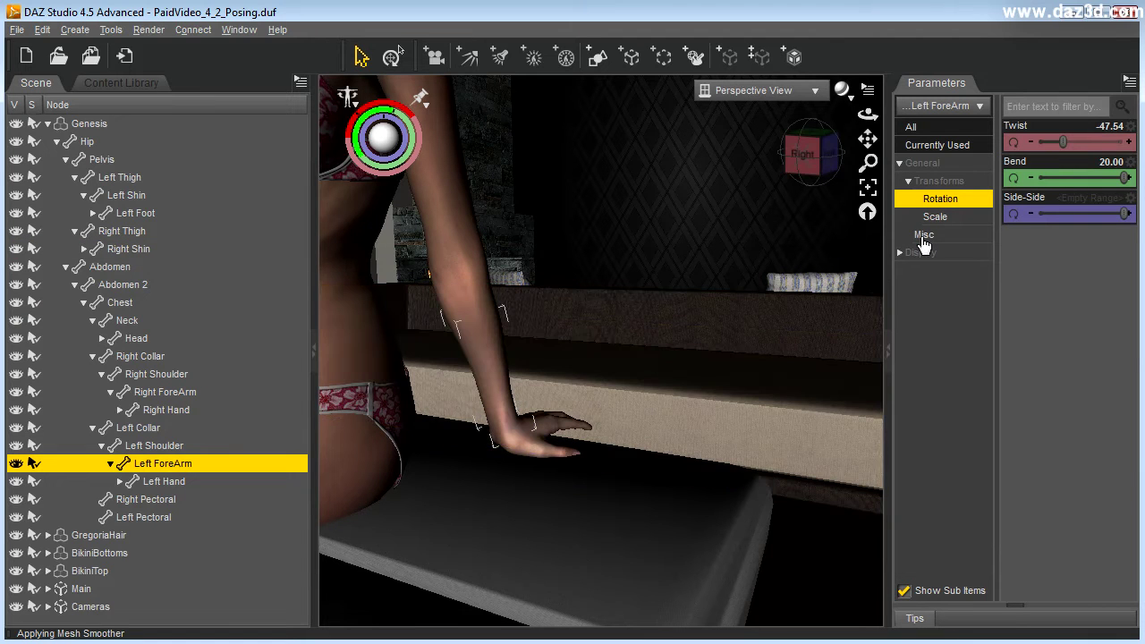
mouse_move(1124, 173)
left_mouse_down()
mouse_move(1112, 172)
mouse_move(1132, 168)
mouse_move(1119, 162)
left_mouse_up()
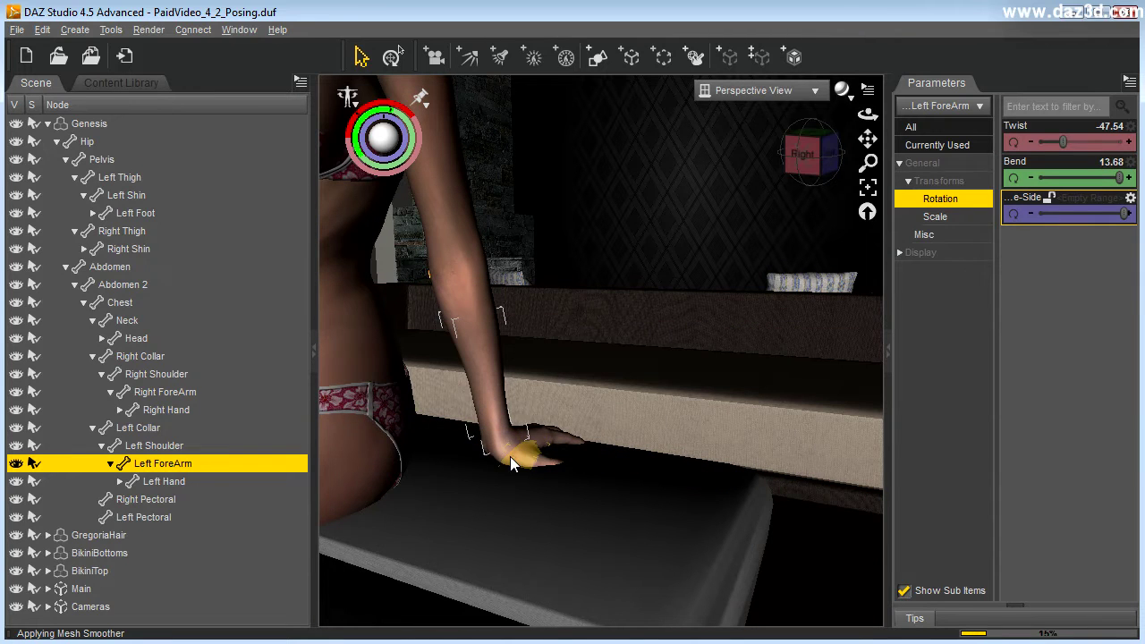
Step: Rotate the Left Thumb 1 bone to Twist 15.06, Bend -30.00 and Up-Down -2.47
left_click(510, 458)
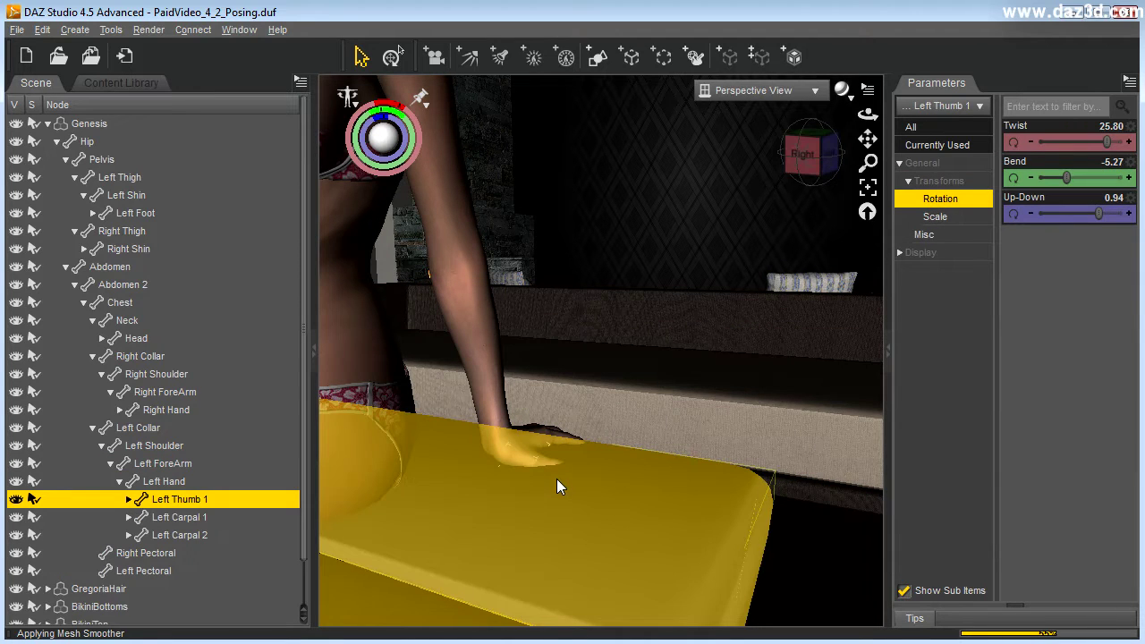
left_click_drag(866, 163, 867, 125)
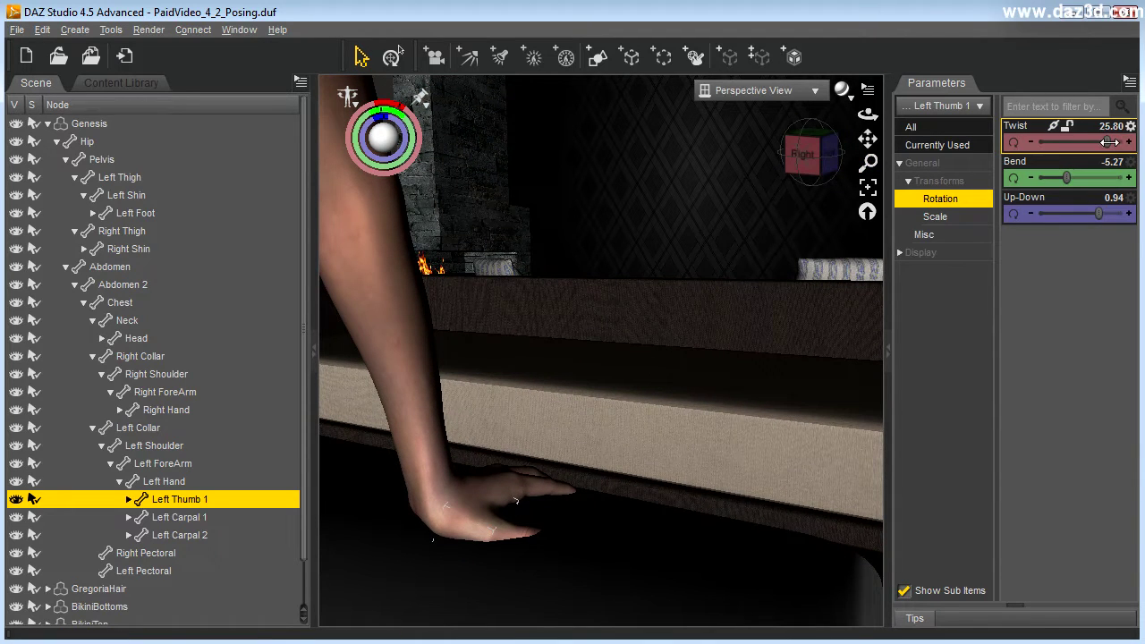
left_click_drag(1109, 142, 1100, 140)
left_click_drag(1076, 136, 1090, 140)
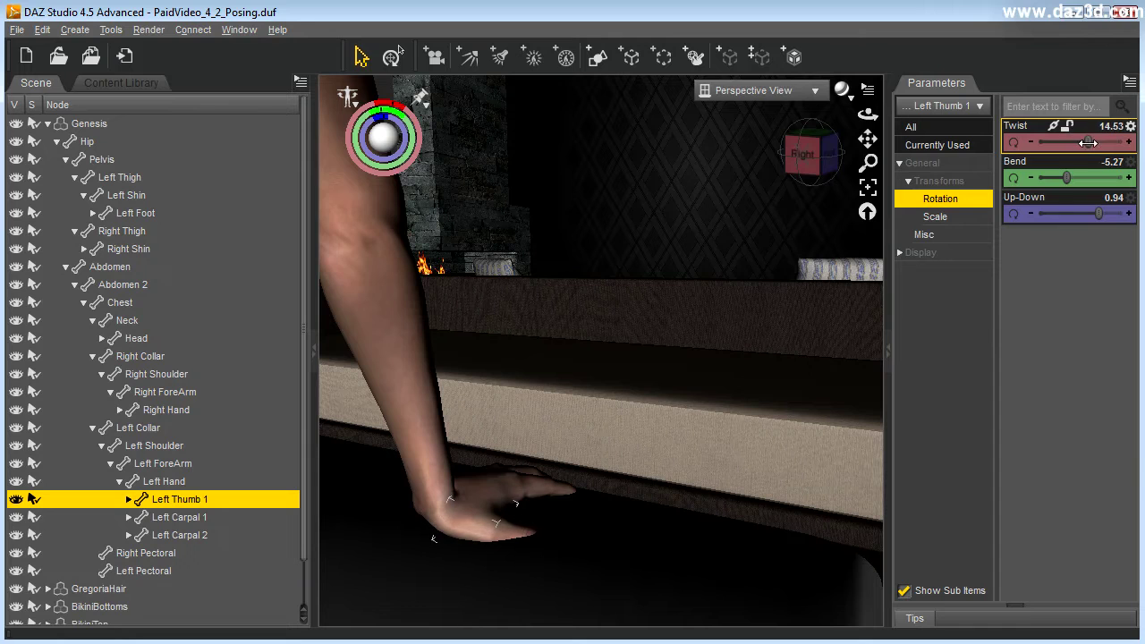
left_click_drag(1065, 179, 1036, 177)
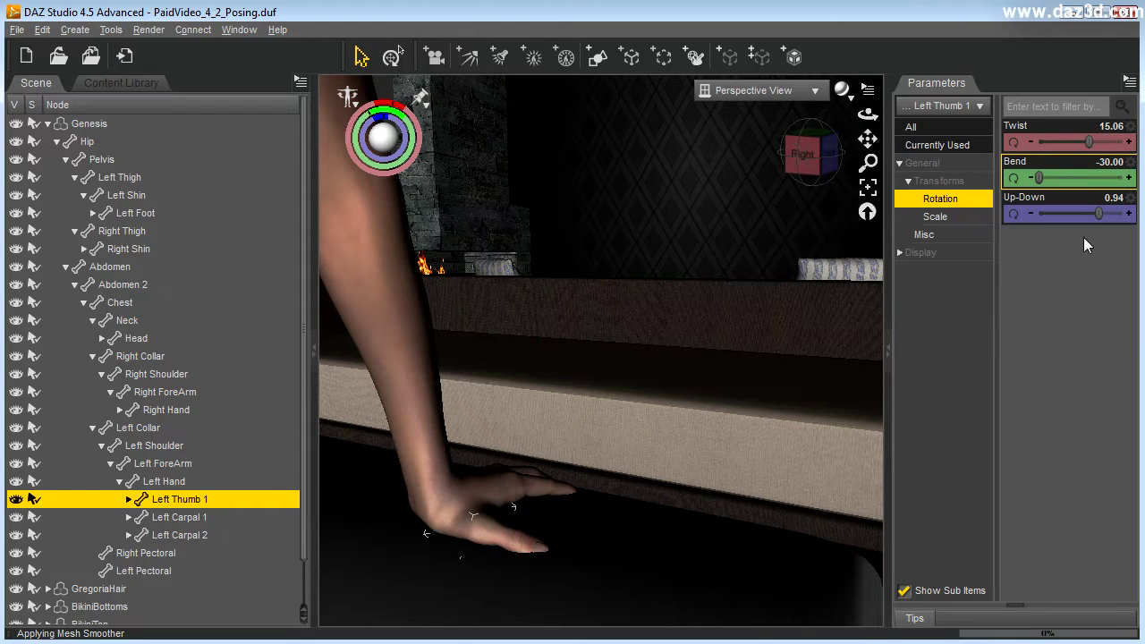
mouse_move(1098, 214)
left_mouse_down()
mouse_move(1111, 216)
mouse_move(1078, 212)
mouse_move(1093, 212)
left_mouse_up()
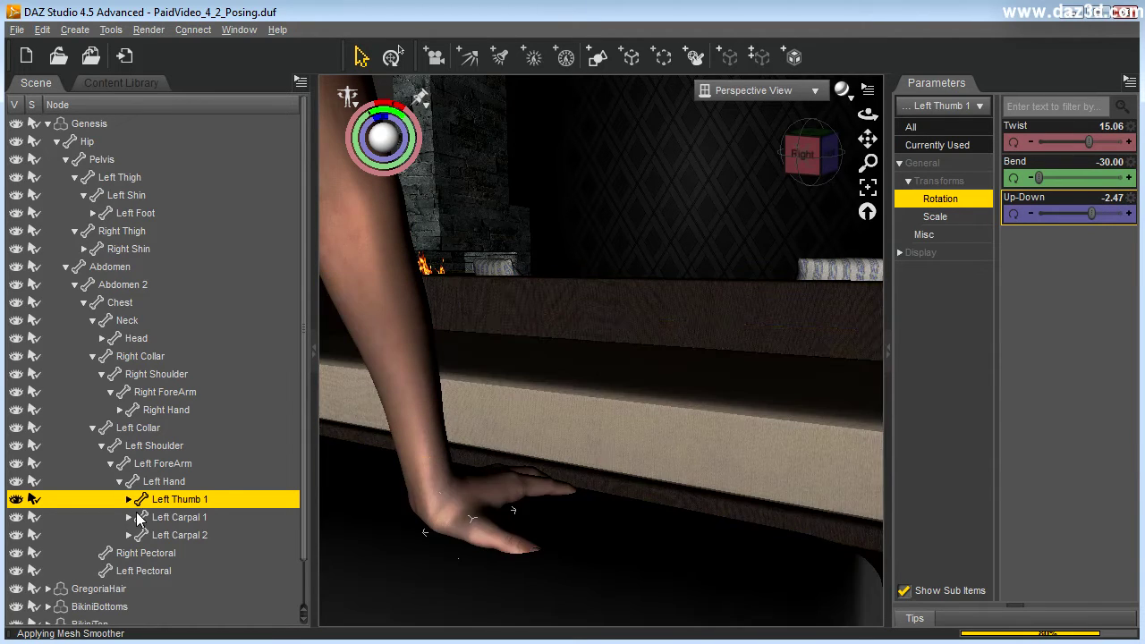
Step: Set the Bend of Left Thumb 2 to -18.84 and of Left Thumb 3 to -5.89
left_click(129, 499)
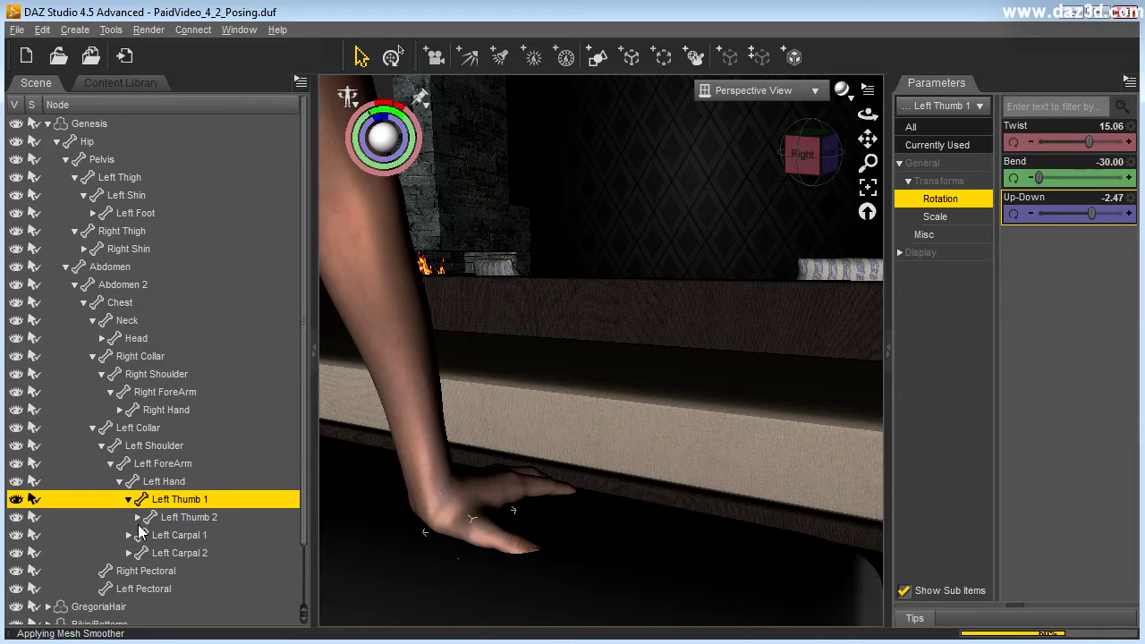
left_click(138, 517)
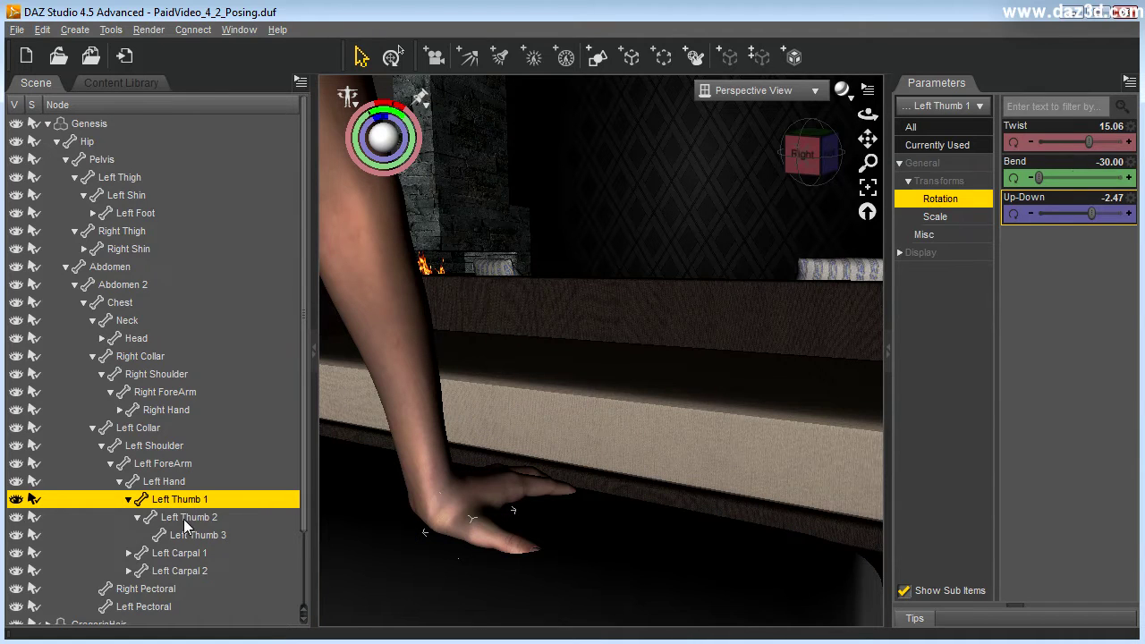
left_click(183, 519)
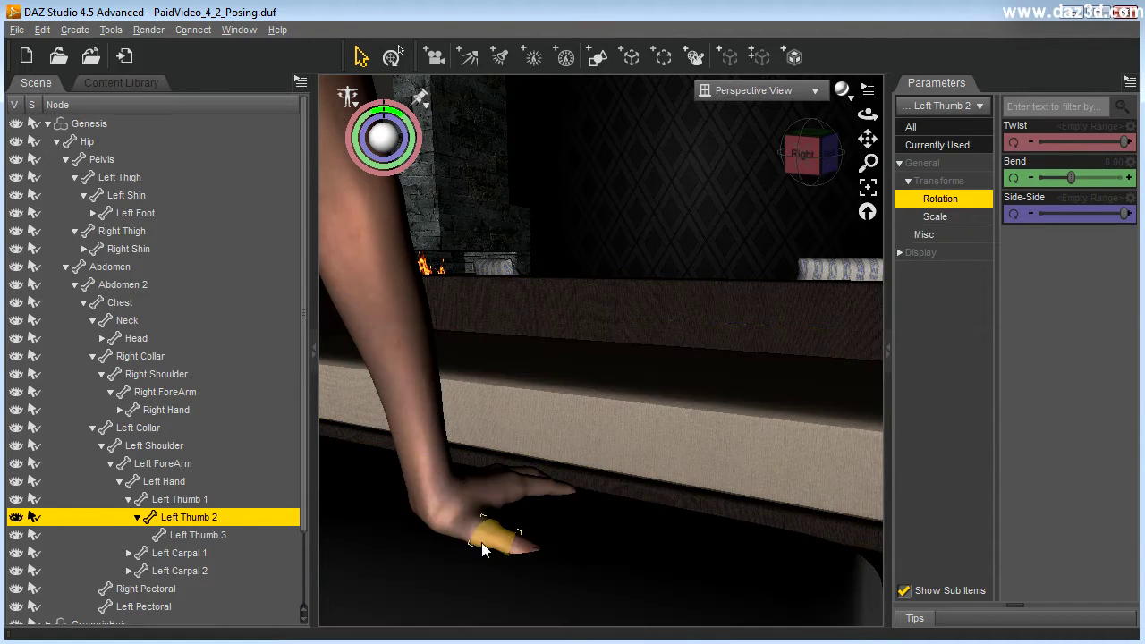
mouse_move(1071, 177)
left_mouse_down()
mouse_move(1082, 178)
mouse_move(1051, 173)
left_mouse_up()
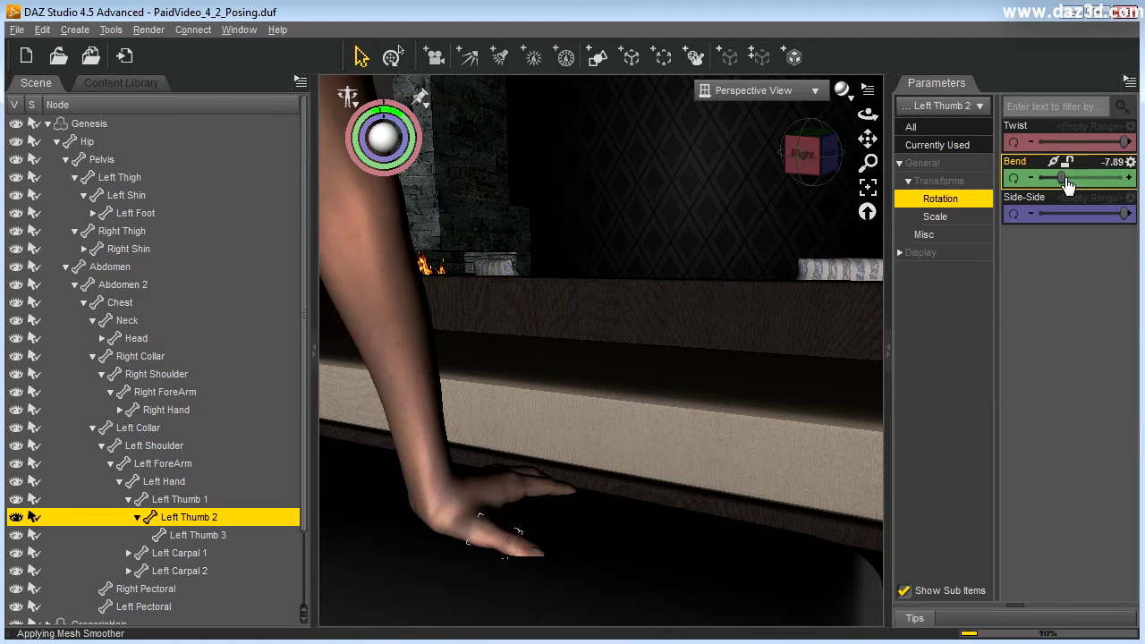
left_click_drag(1063, 179, 1045, 177)
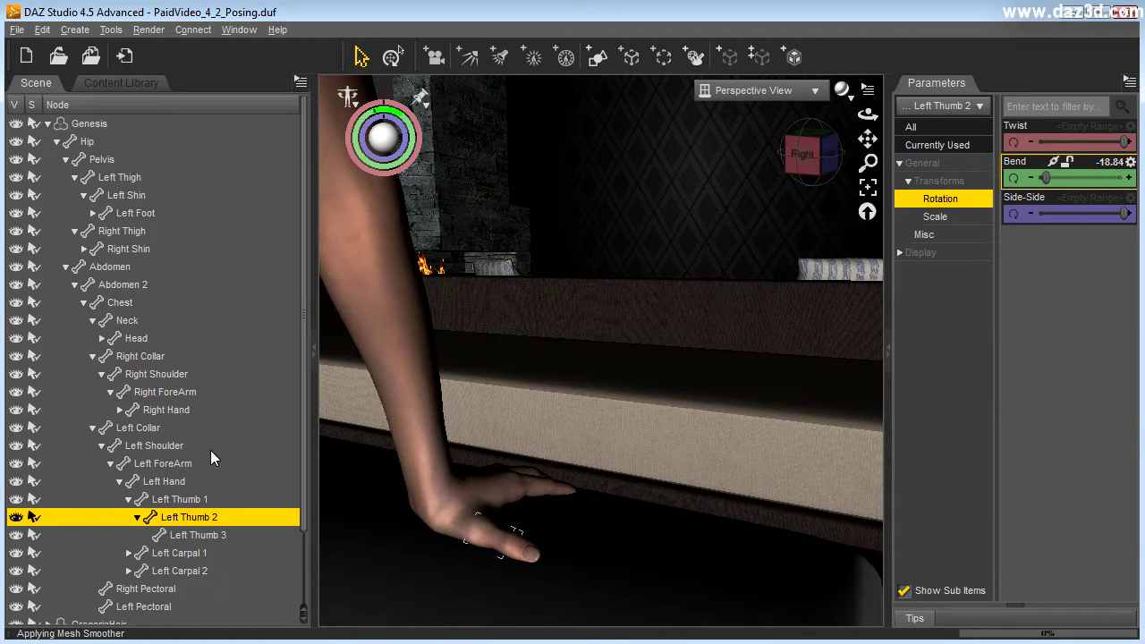
left_click(198, 535)
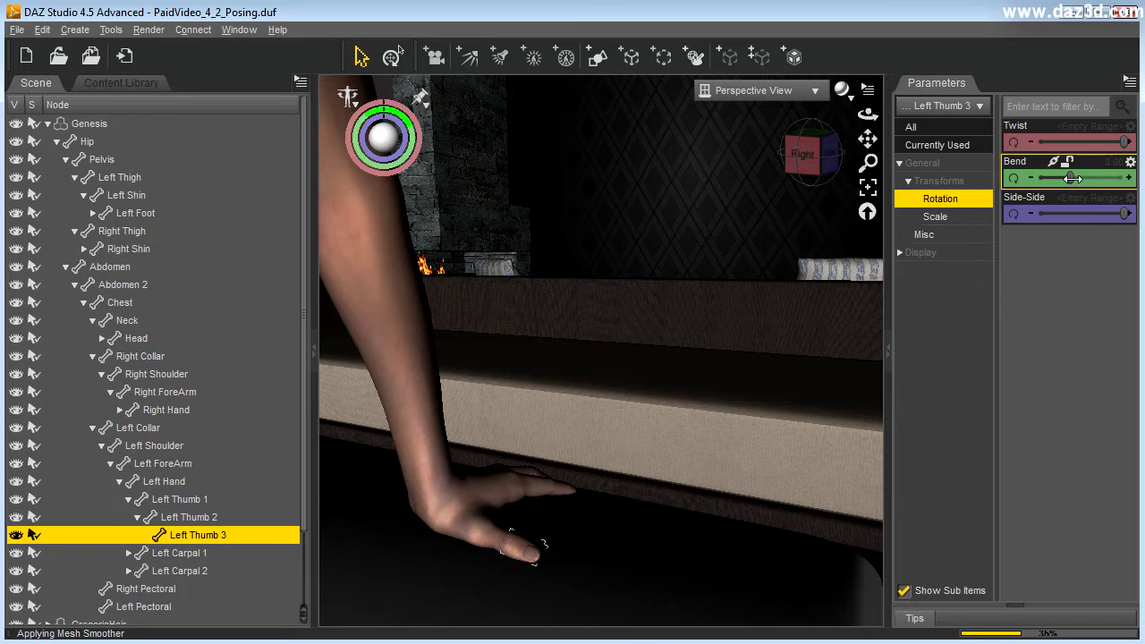
left_click_drag(1073, 177, 1077, 182)
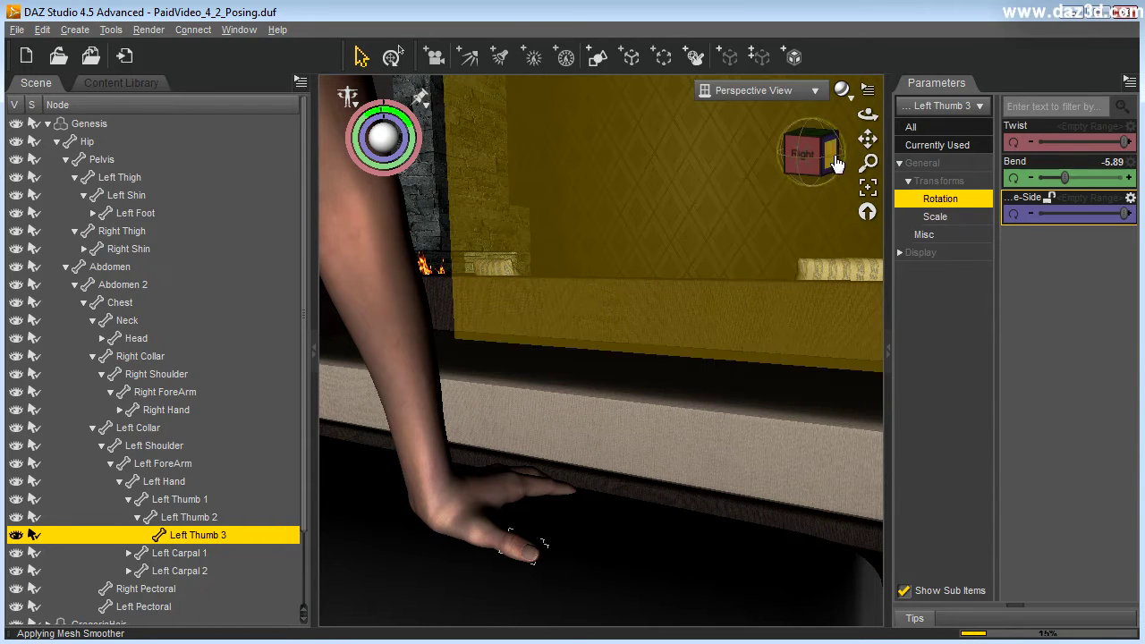
Step: Set the Bend of the Left Index 1 bone to 17.44 so the finger rests on the bench
left_click_drag(867, 115, 778, 114)
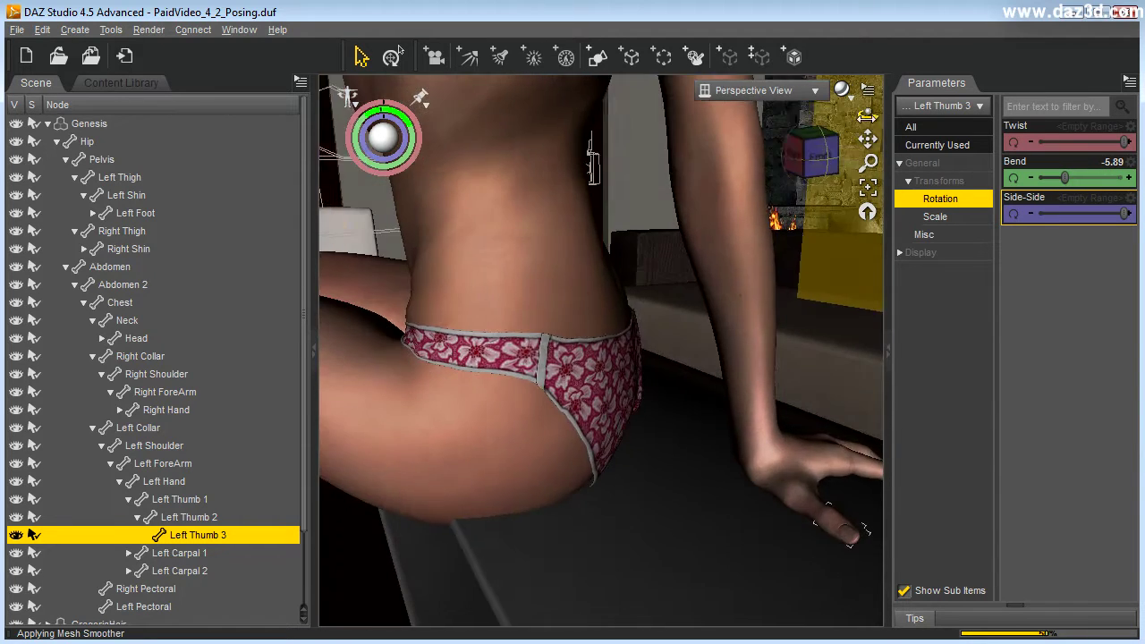
left_click_drag(867, 139, 614, 153)
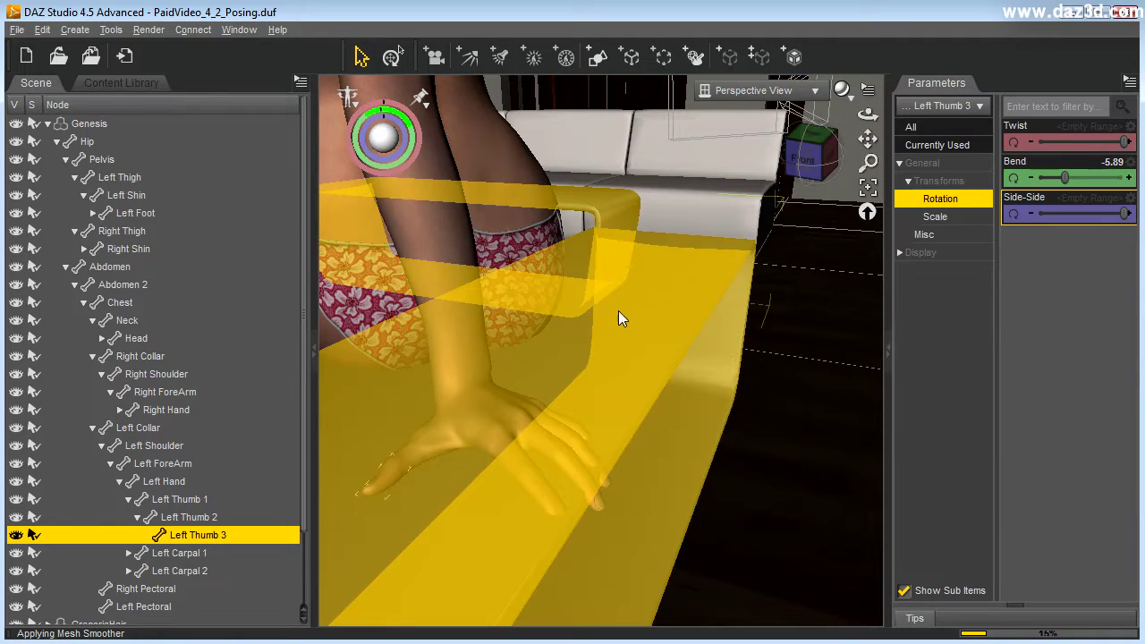
left_click(506, 458)
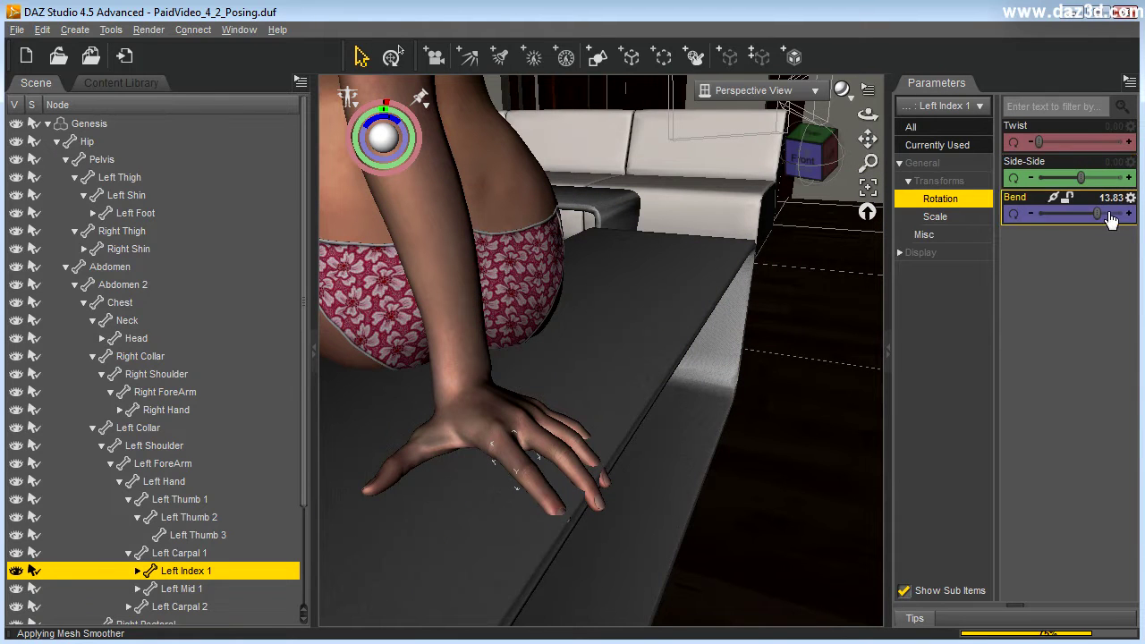
left_click_drag(1093, 215, 1076, 215)
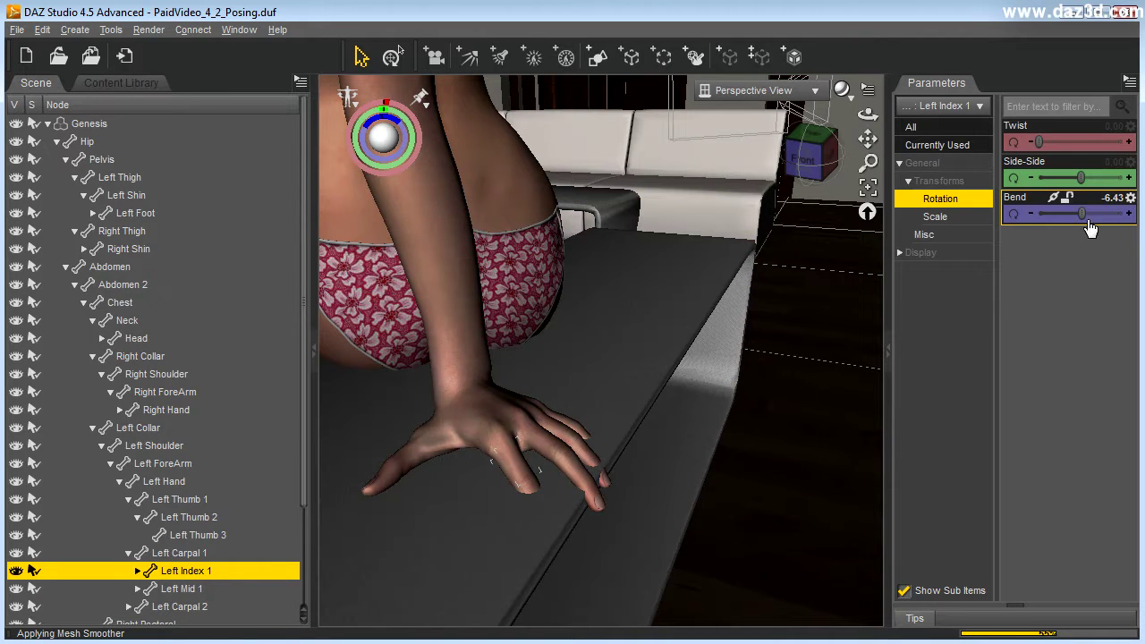
left_click_drag(1083, 216, 1099, 217)
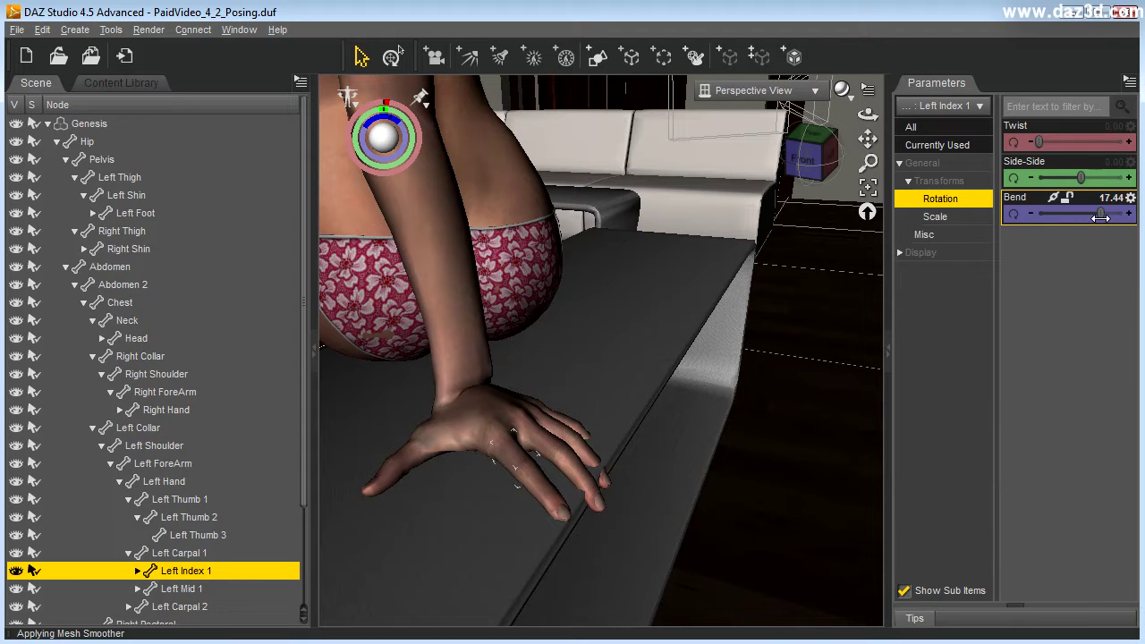
Step: Increase the Bend of the Left Mid 2 bone and set the Bend of Left Ring 1 to 23.13
mouse_move(865, 111)
left_mouse_down()
mouse_move(885, 111)
mouse_move(836, 111)
mouse_move(859, 138)
mouse_move(832, 130)
mouse_move(869, 135)
mouse_move(869, 101)
left_mouse_up()
left_click(496, 432)
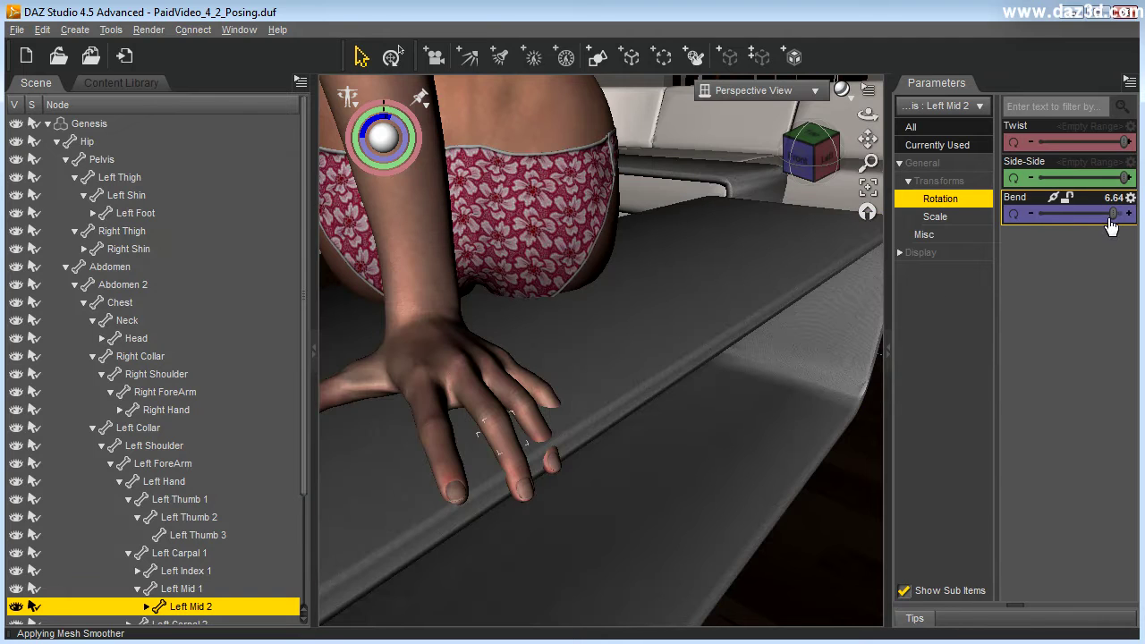
left_click_drag(1110, 212, 1119, 212)
left_click_drag(867, 115, 856, 131)
left_click(642, 385)
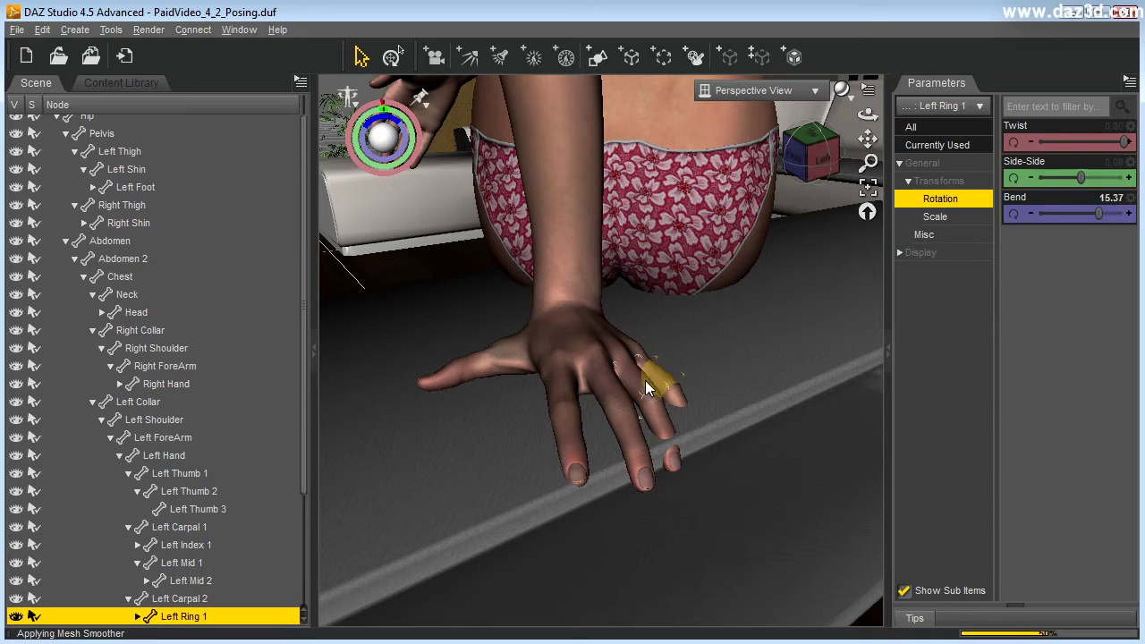
left_click_drag(1095, 216, 1105, 214)
Step: Set the Bend of the figure's Left Pinky 1 bone to 23.13
left_click_drag(868, 114, 572, 152)
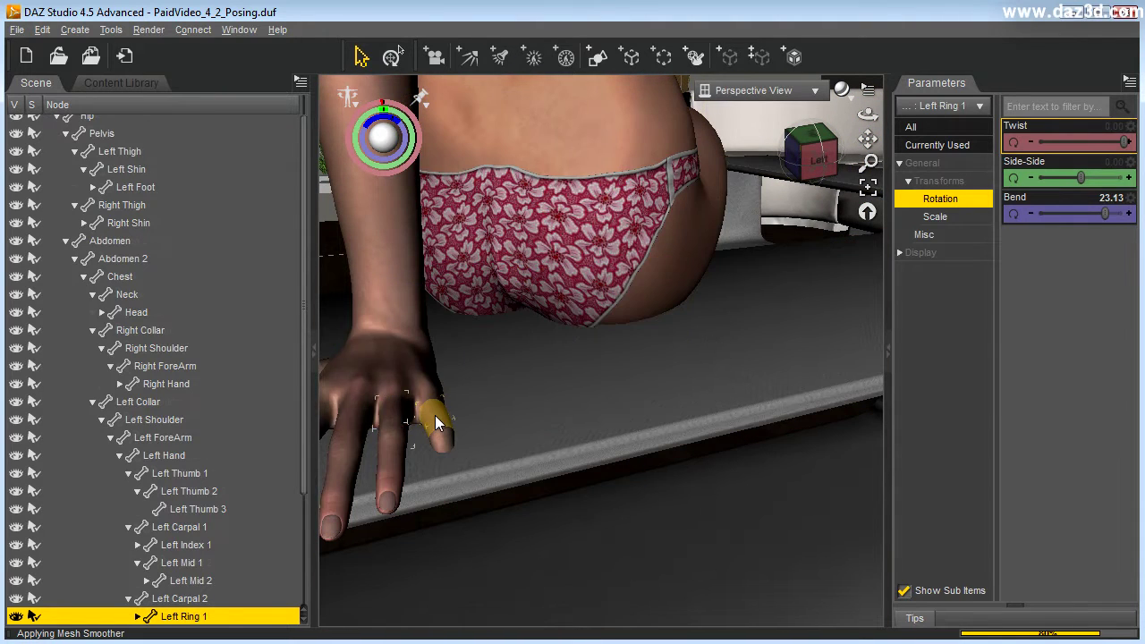
left_click(434, 418)
left_click_drag(1112, 211, 1095, 210)
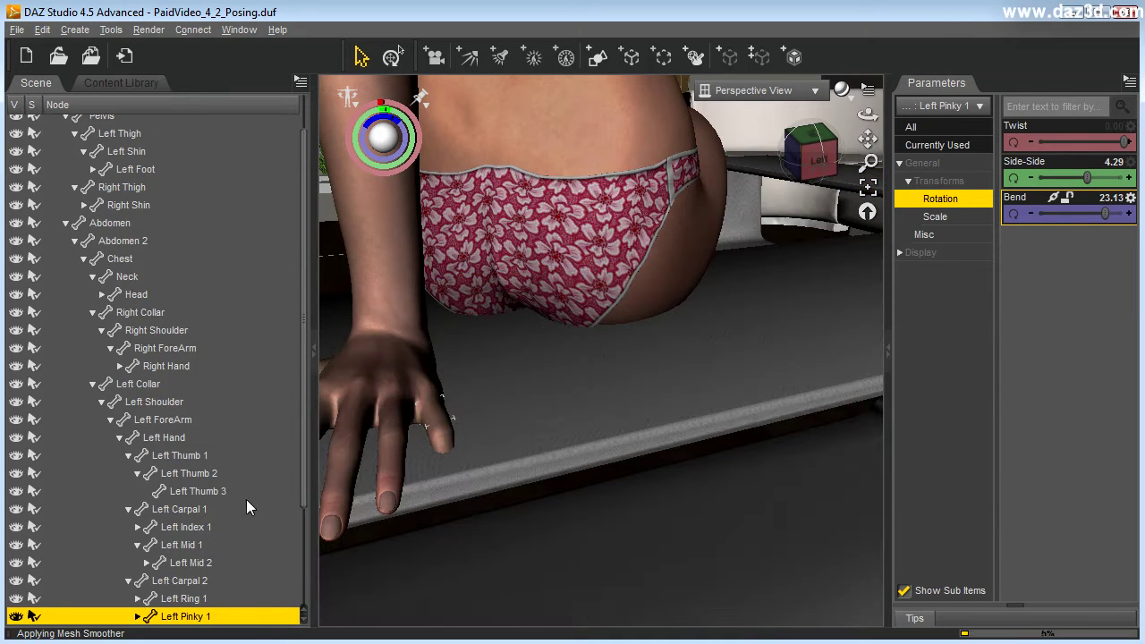
Step: Set the Bend of the Left Pinky 2 and Left Pinky 3 bones to 20.00
left_click_drag(304, 467, 306, 535)
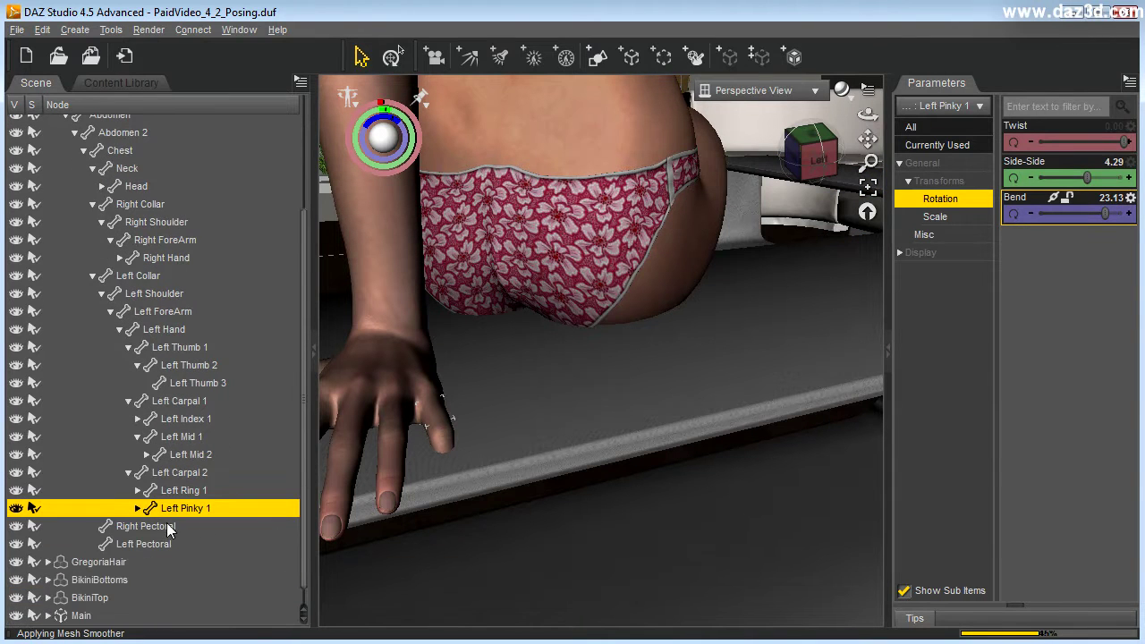
left_click(136, 509)
left_click(195, 527)
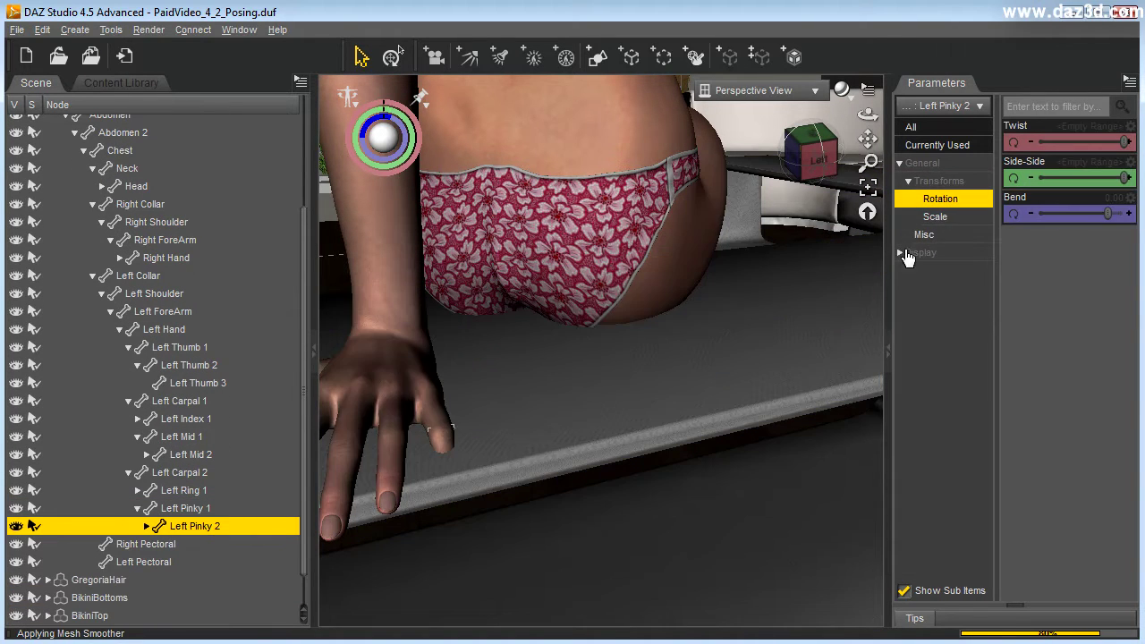
mouse_move(1111, 216)
left_mouse_down()
mouse_move(1095, 216)
mouse_move(1124, 213)
left_mouse_up()
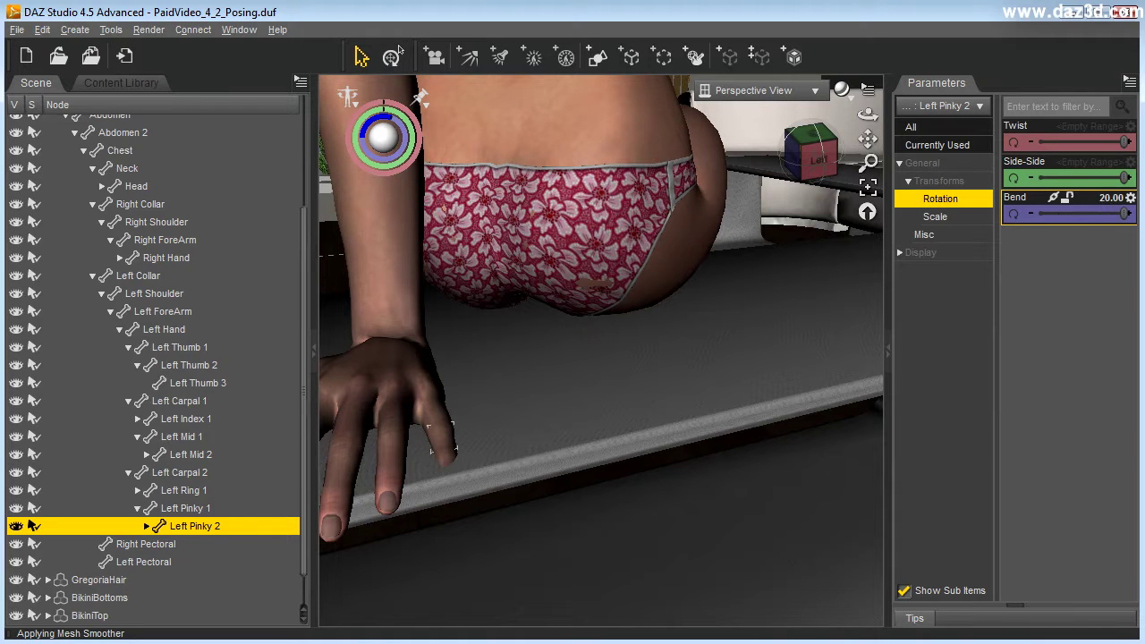
left_click(148, 527)
left_click(184, 545)
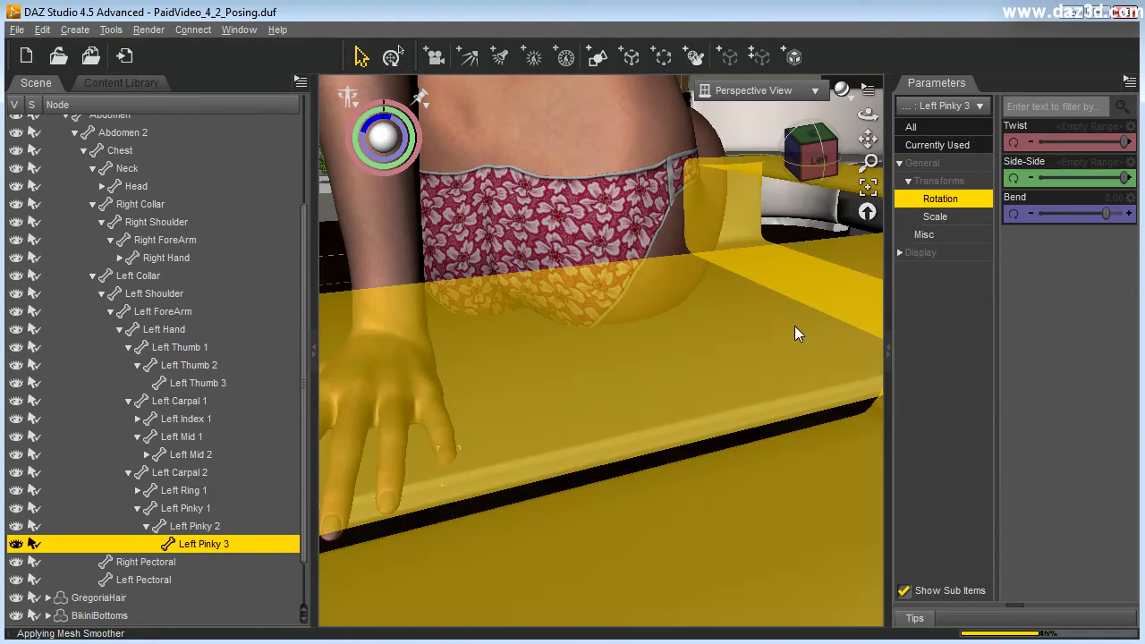
mouse_move(1102, 212)
left_mouse_down()
mouse_move(1037, 212)
mouse_move(1125, 213)
left_mouse_up()
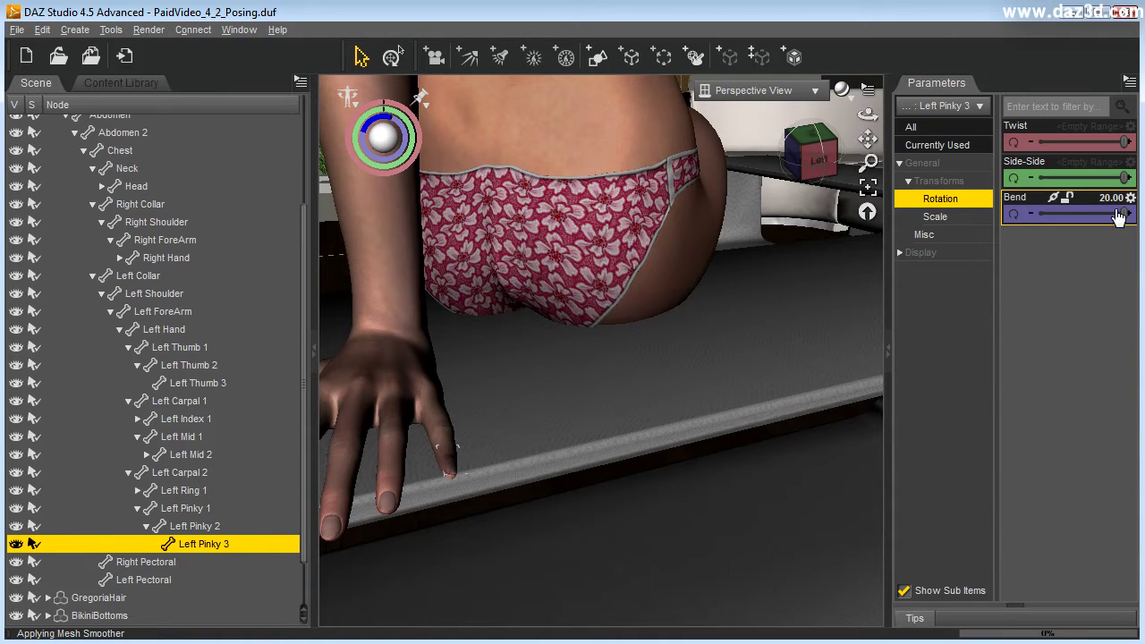
Step: Set the Bend of the Left Pinky 1 bone to 26.54 and try adjusting its Twist
left_click(430, 410)
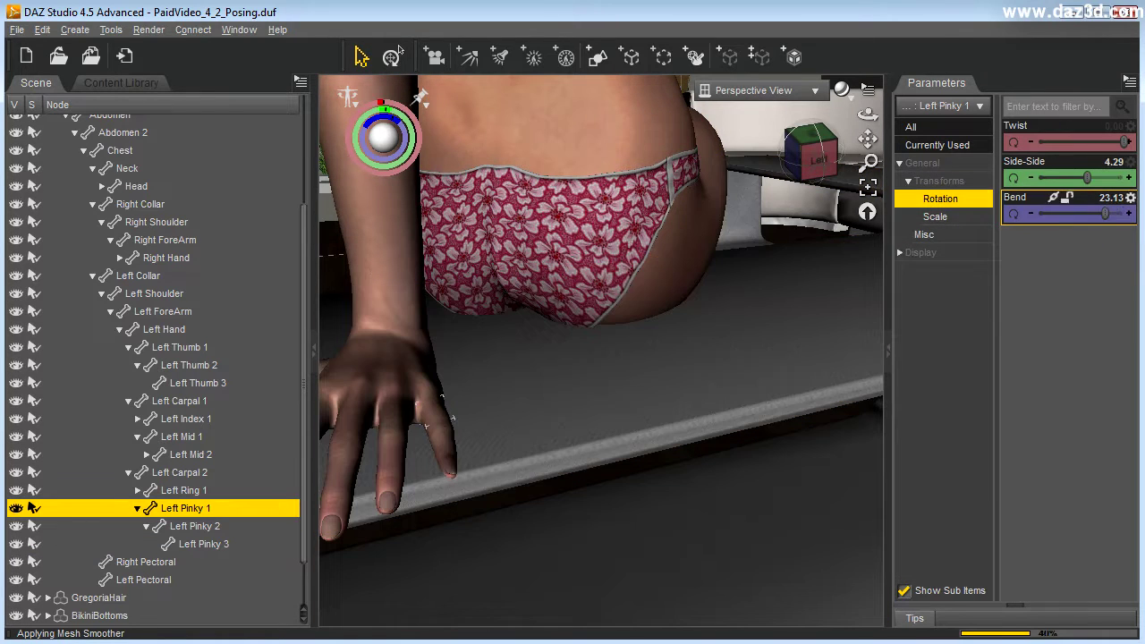
left_click_drag(1103, 215, 1108, 217)
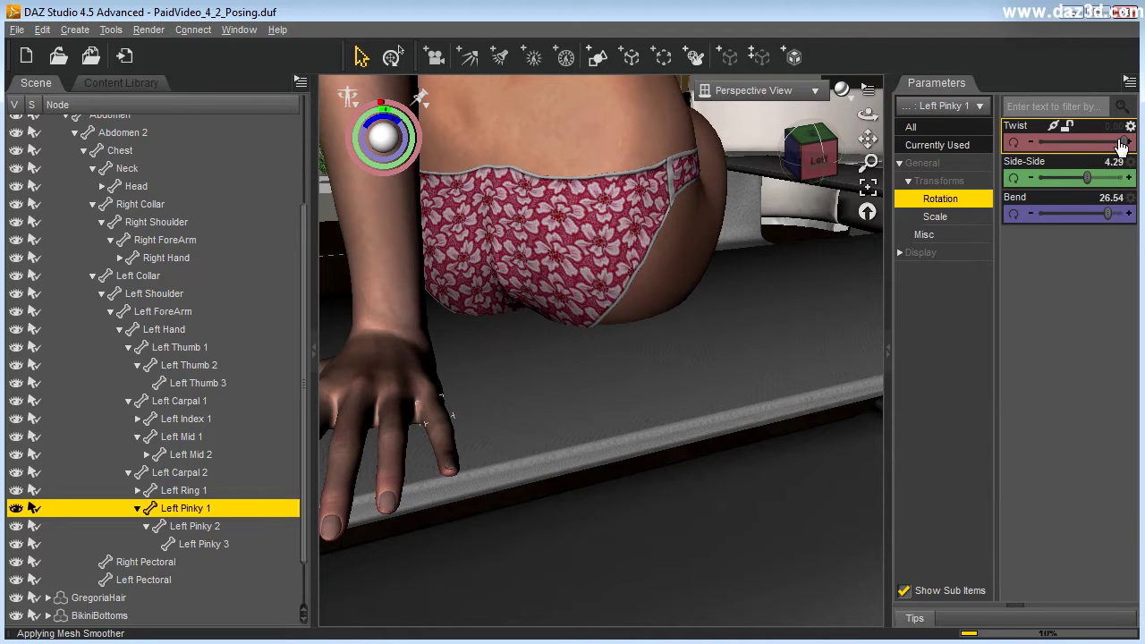
left_click_drag(1125, 142, 1106, 143)
left_click_drag(1028, 141, 977, 141)
left_click_drag(651, 130, 1134, 141)
Step: Review the whole seated figure from the front and collapse the Genesis bone hierarchy
left_click_drag(868, 139, 1118, 148)
left_click_drag(867, 114, 1010, 144)
left_click_drag(868, 163, 867, 304)
left_click_drag(868, 115, 974, 89)
left_click_drag(867, 138, 984, 170)
left_click_drag(869, 119, 986, 274)
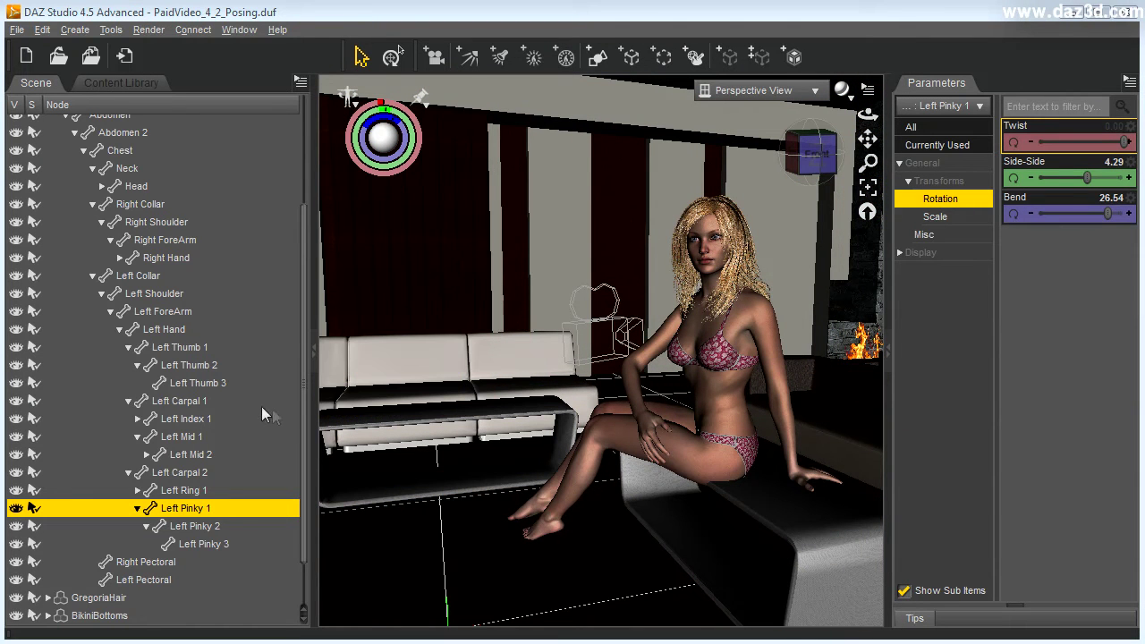
left_click_drag(304, 408, 294, 271)
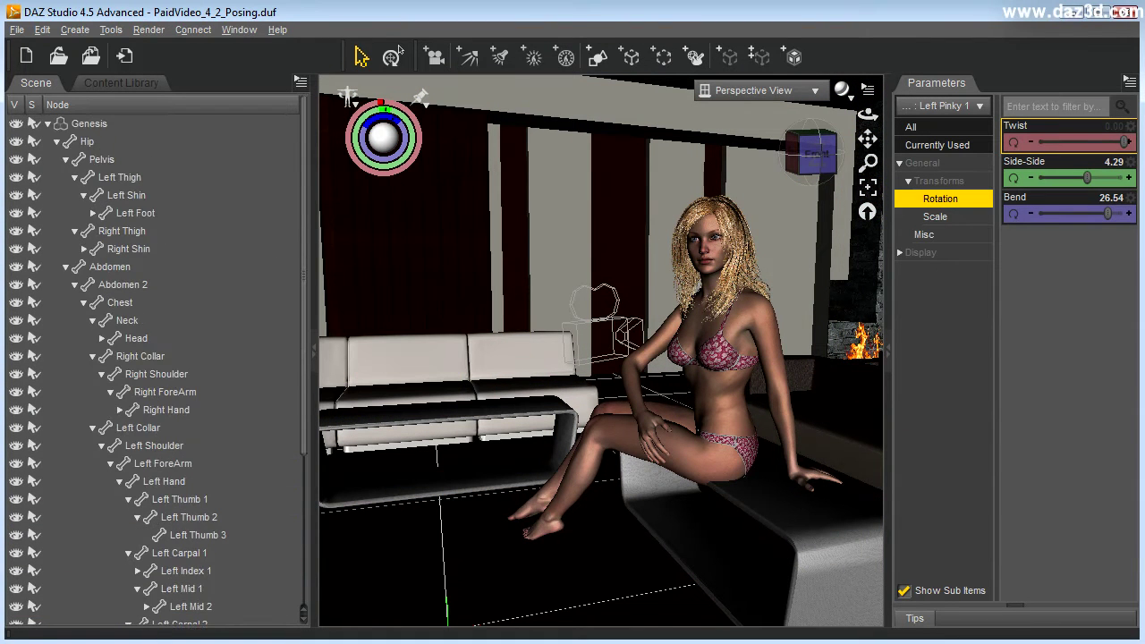
left_click(48, 124)
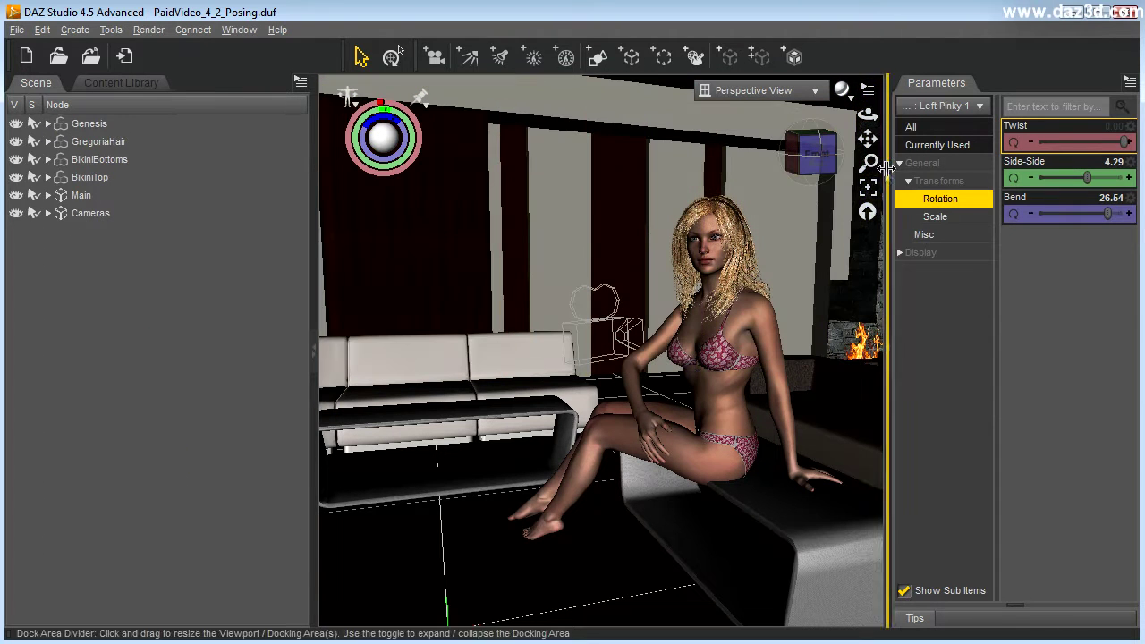
Step: Create a cylinder primitive at the world center with a 3 cm diameter and its height in centimetres
left_click_drag(868, 163, 819, 72)
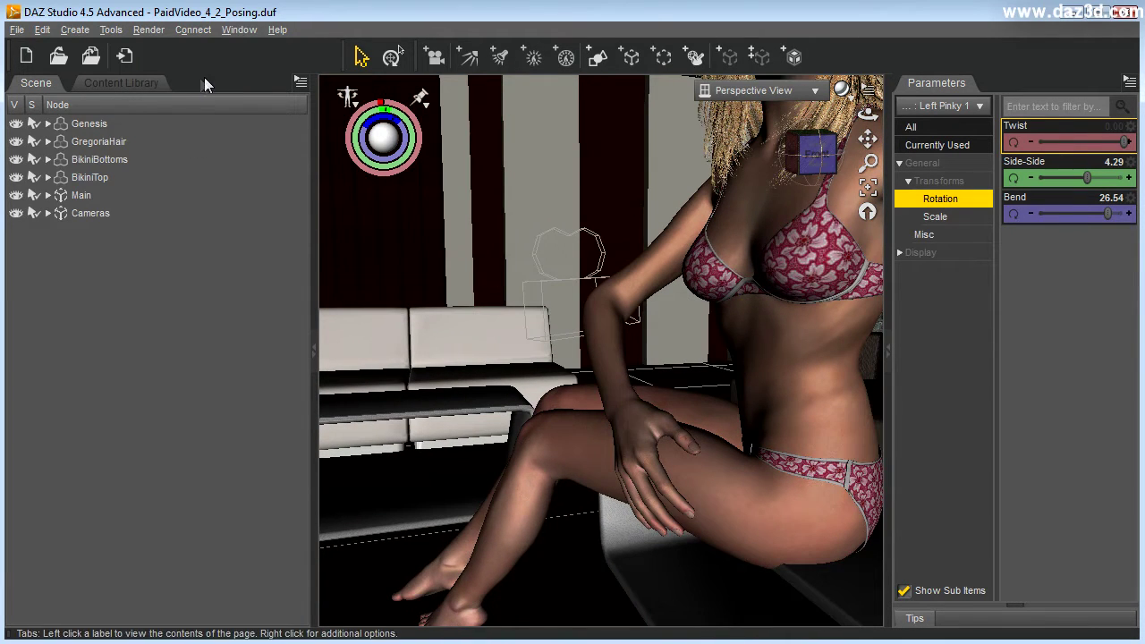
left_click(75, 30)
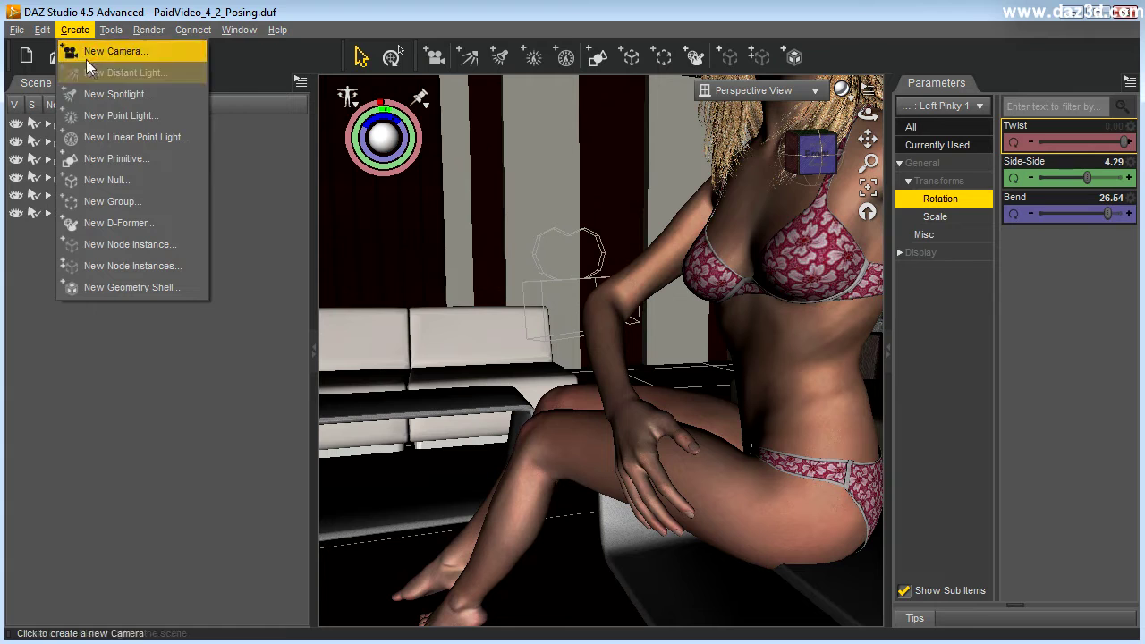
left_click(99, 165)
left_click(542, 294)
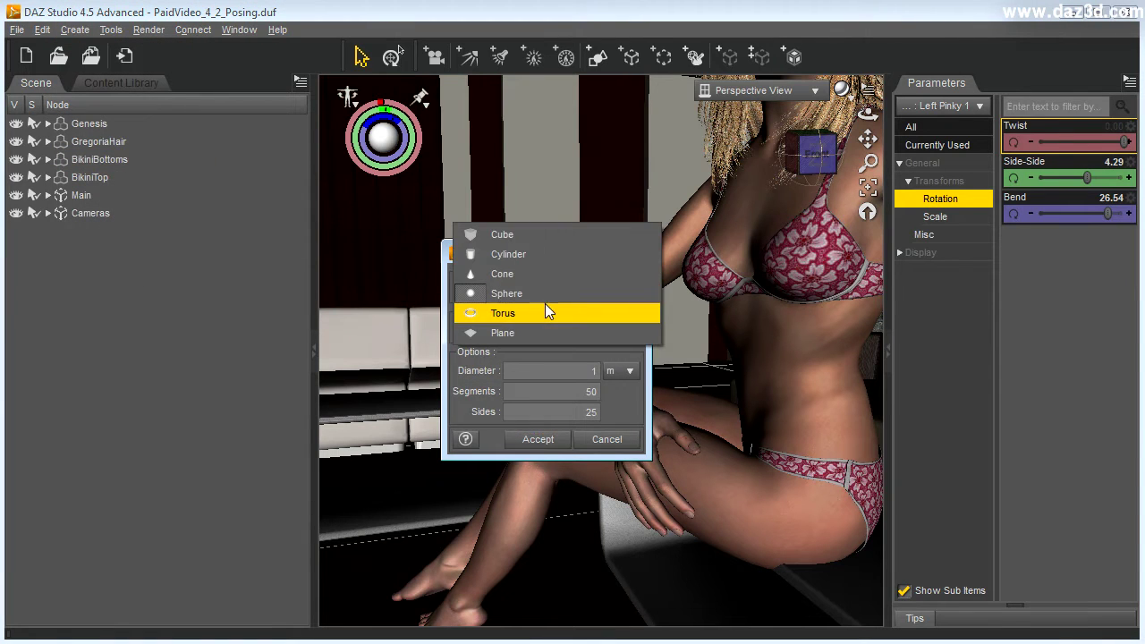
left_click(529, 256)
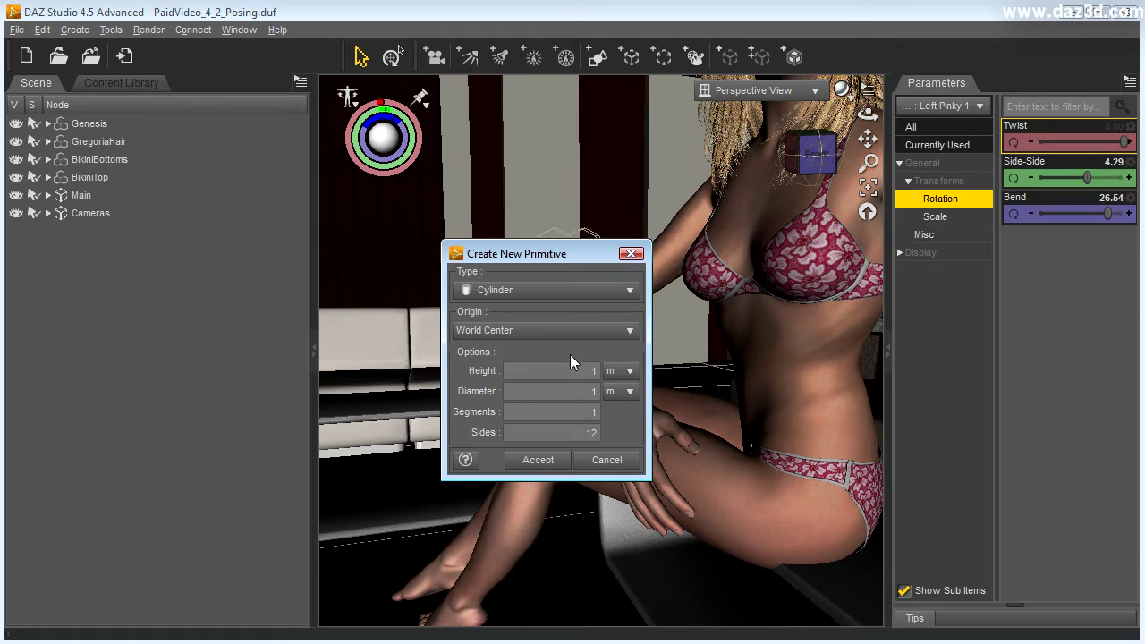
left_click(630, 392)
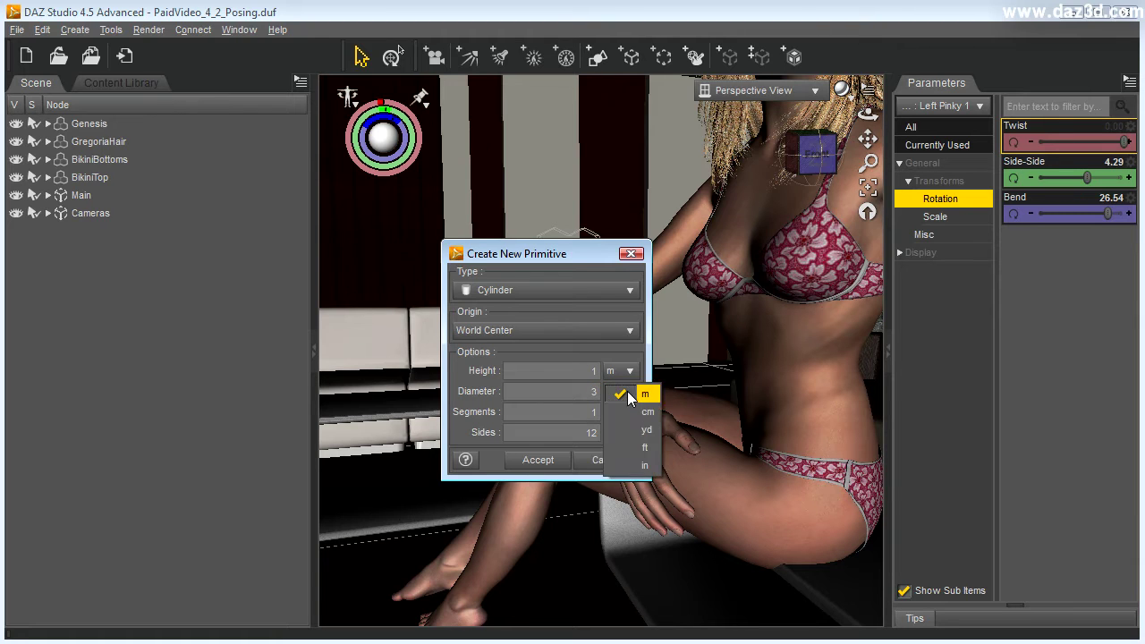
left_click(648, 412)
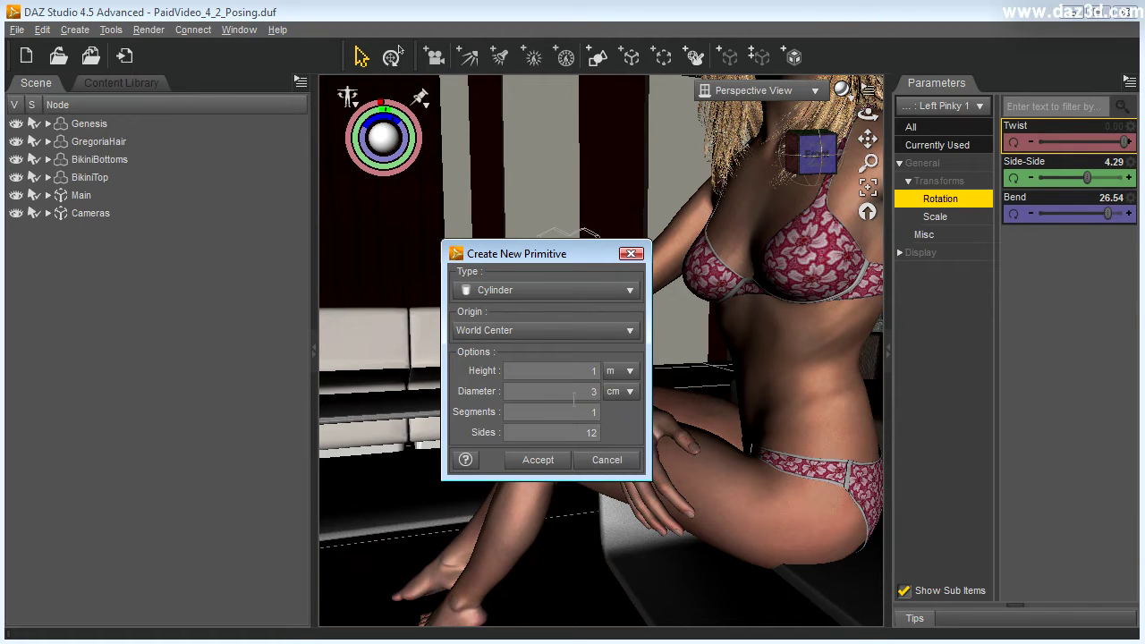
left_click(631, 372)
left_click(643, 393)
left_click(538, 461)
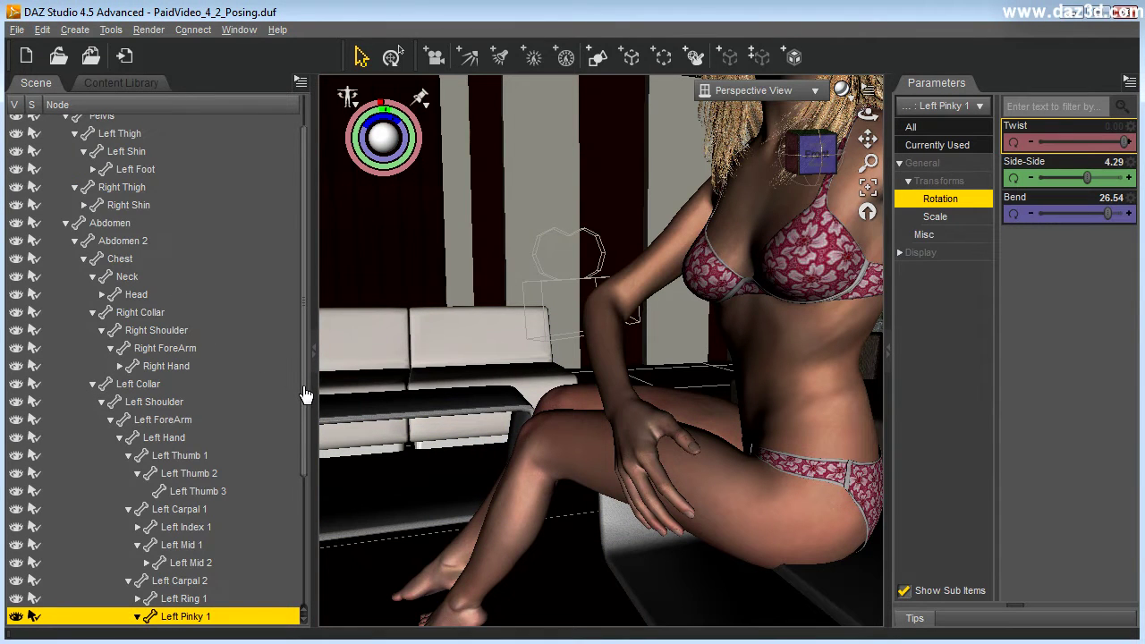
Step: Select the new cylinder and move it to the figure's right hand with X Translate 67.27 and Y Translate 39.39
left_click_drag(306, 395, 306, 280)
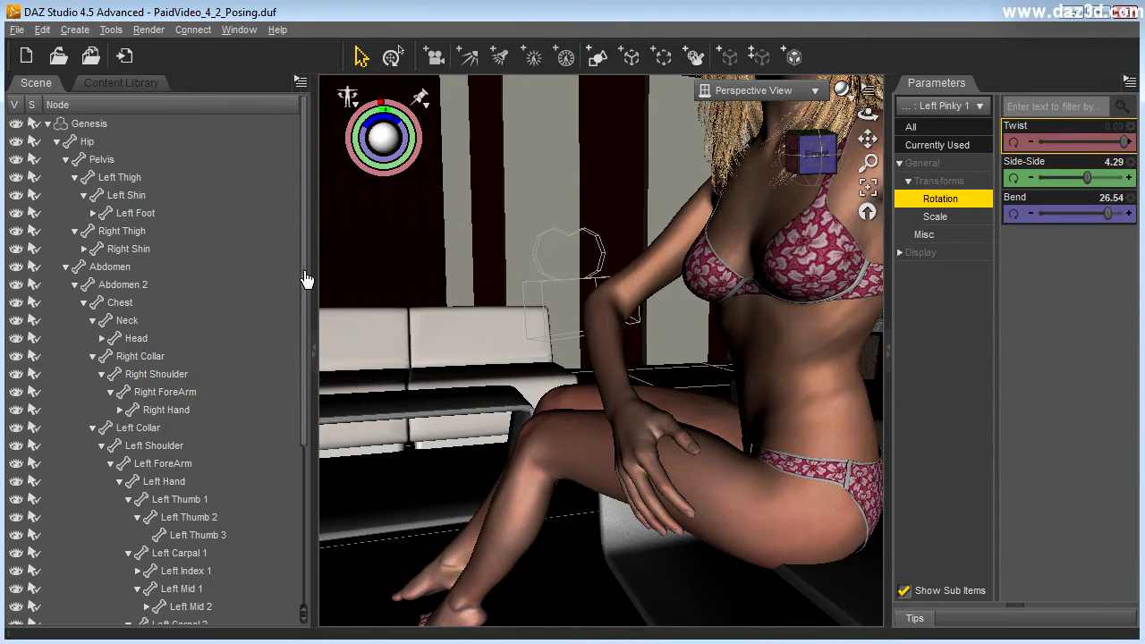
left_click(48, 123)
left_click(81, 233)
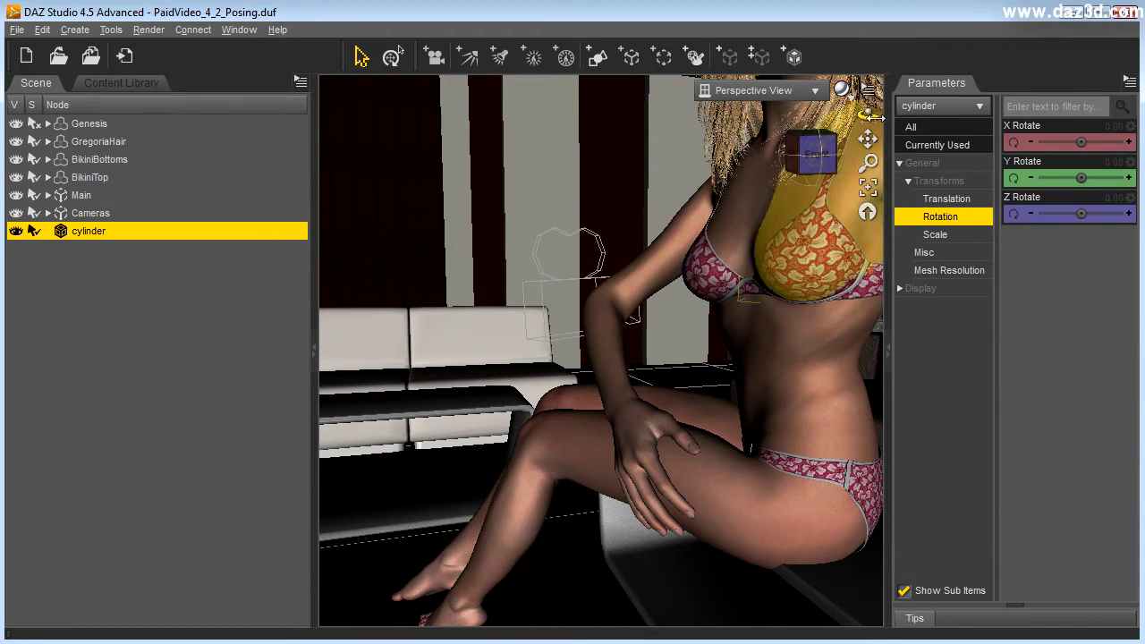
left_click_drag(868, 162, 867, 204)
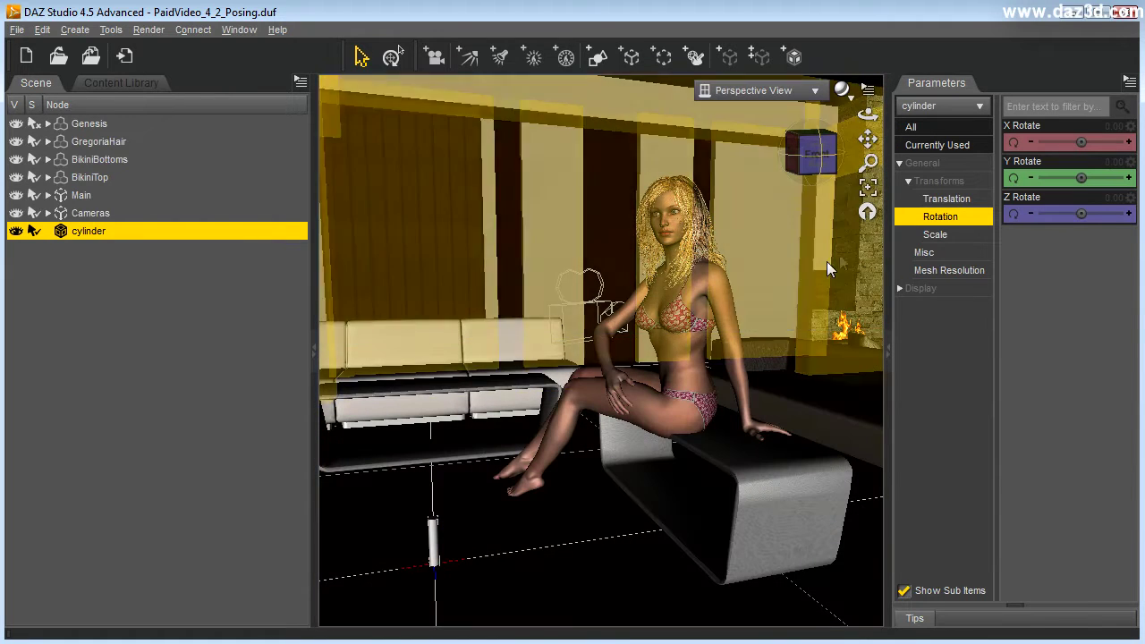
left_click(946, 198)
left_click_drag(1079, 146, 1100, 143)
left_click_drag(1101, 141, 1096, 177)
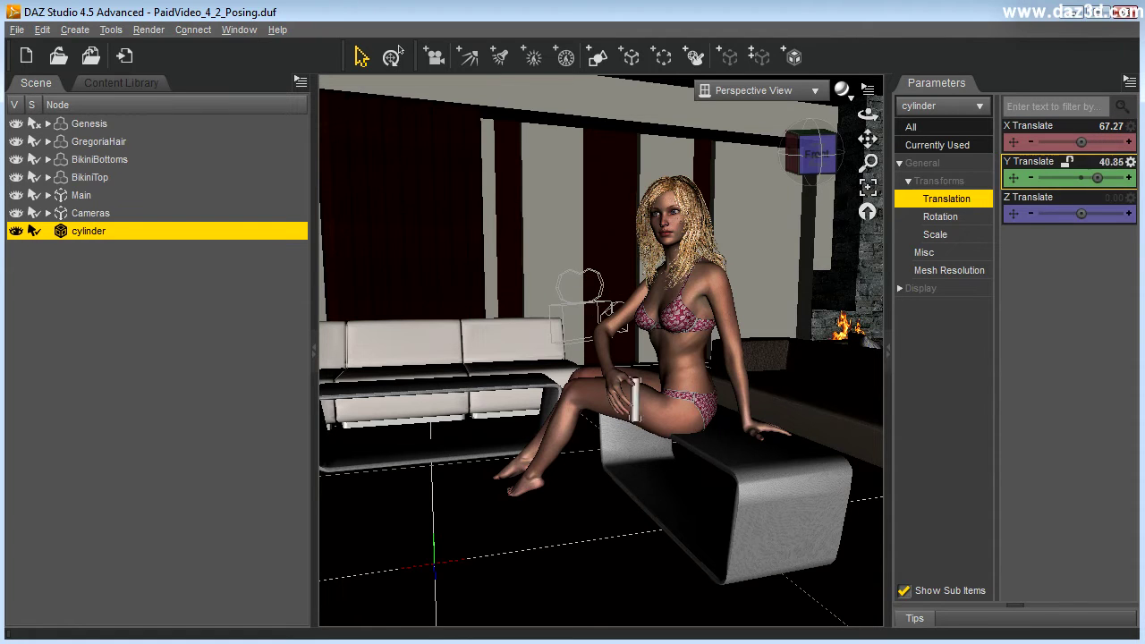
left_click_drag(866, 160, 866, 160)
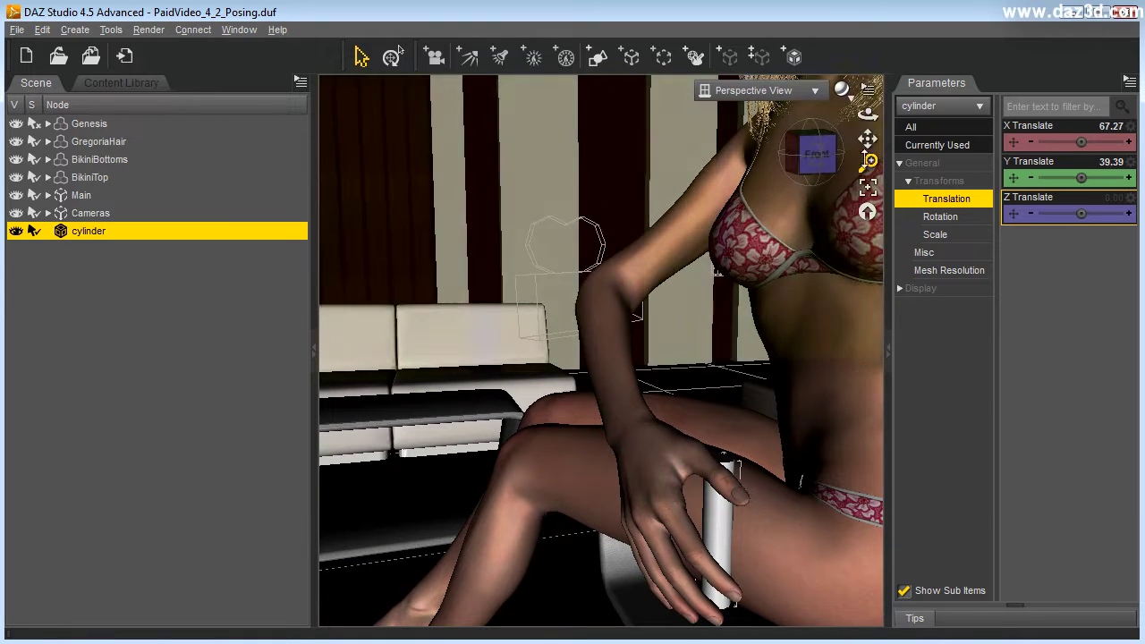
Step: Tilt the cylinder about its X axis and move it to X 63.44, Y 58.59, Z -5.12
left_click(940, 217)
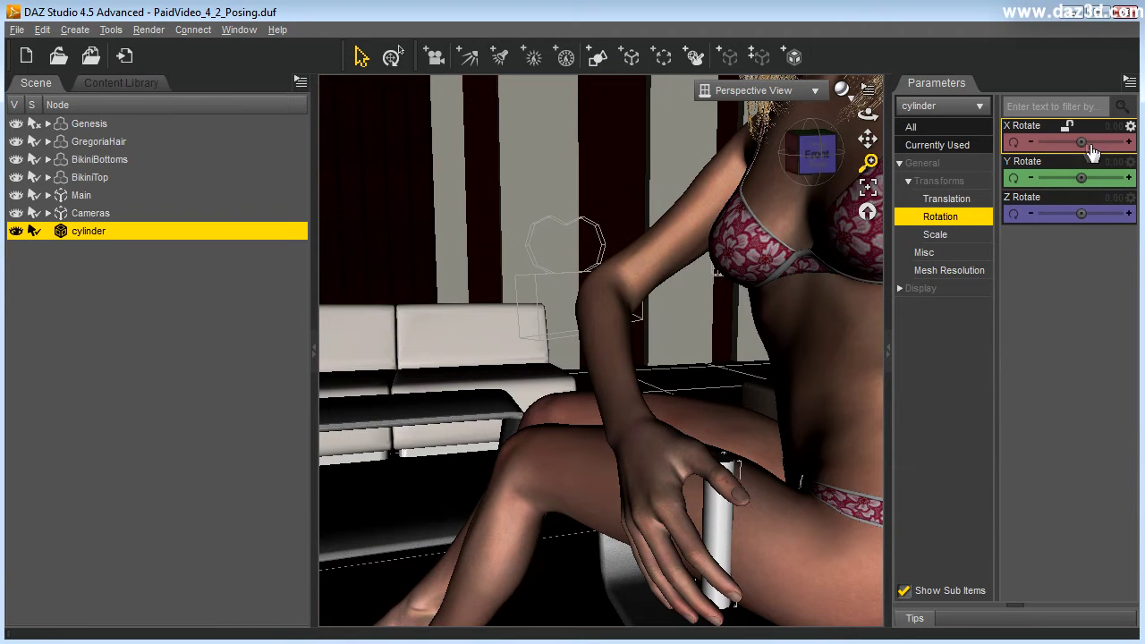
mouse_move(1083, 143)
left_mouse_down()
mouse_move(1100, 142)
mouse_move(1086, 142)
left_mouse_up()
left_click(948, 199)
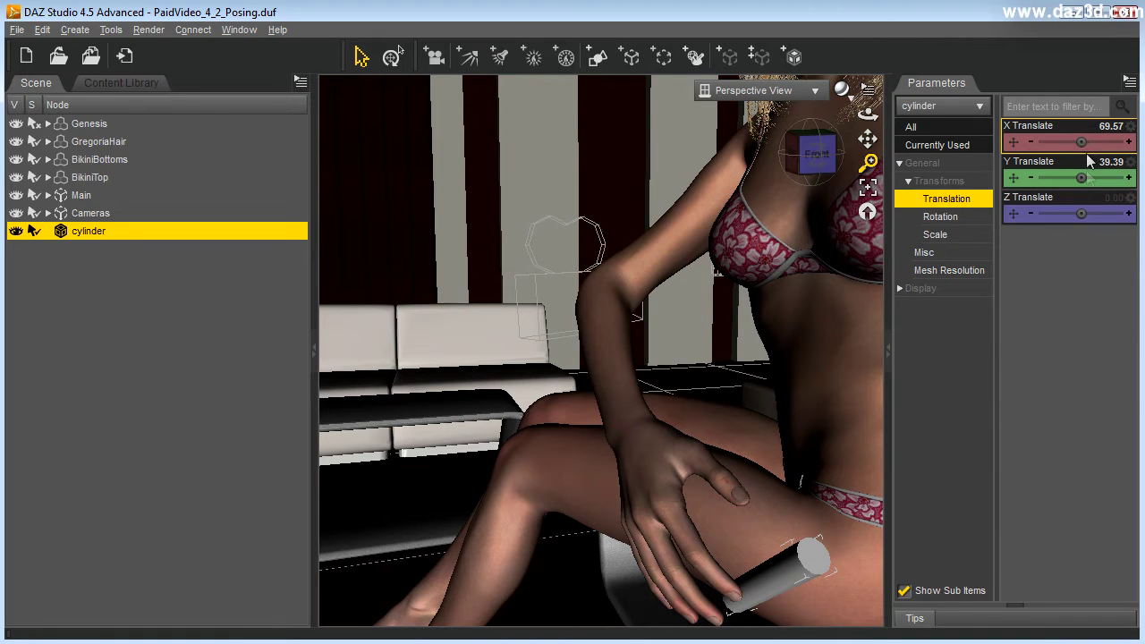
left_click_drag(1077, 212, 1085, 144)
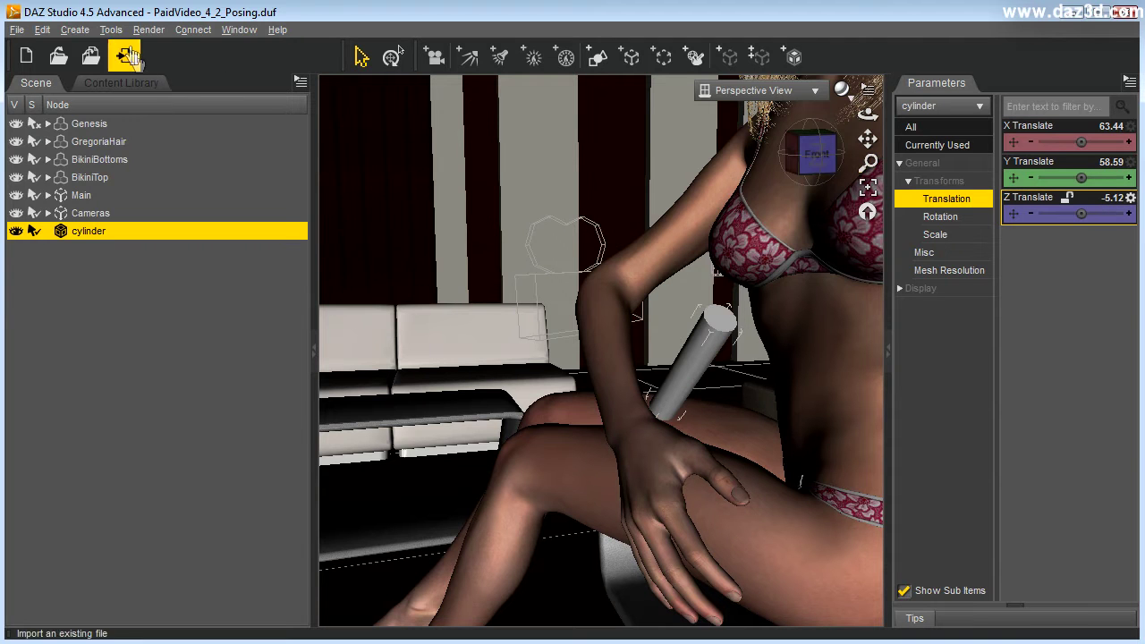
Step: Use the Translate tool to place the cylinder at the right hand's palm, at X 59.55, Y 49.39, Z 3.09
left_click(111, 30)
left_click(146, 115)
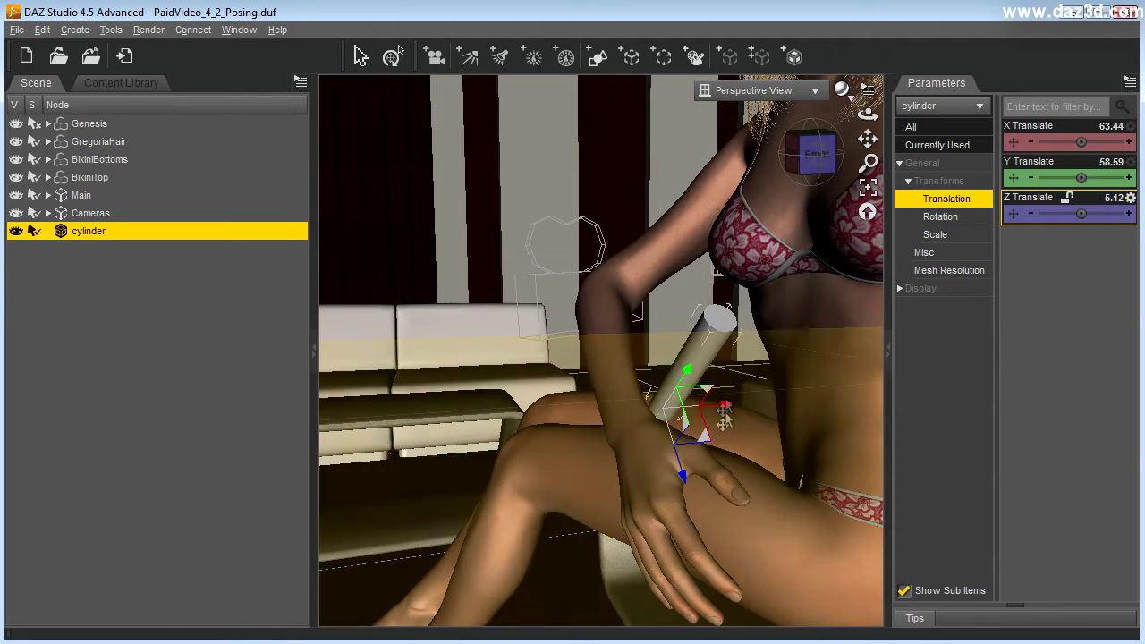
left_click_drag(704, 442, 709, 566)
mouse_move(870, 117)
left_mouse_down()
mouse_move(866, 102)
mouse_move(872, 134)
left_mouse_up()
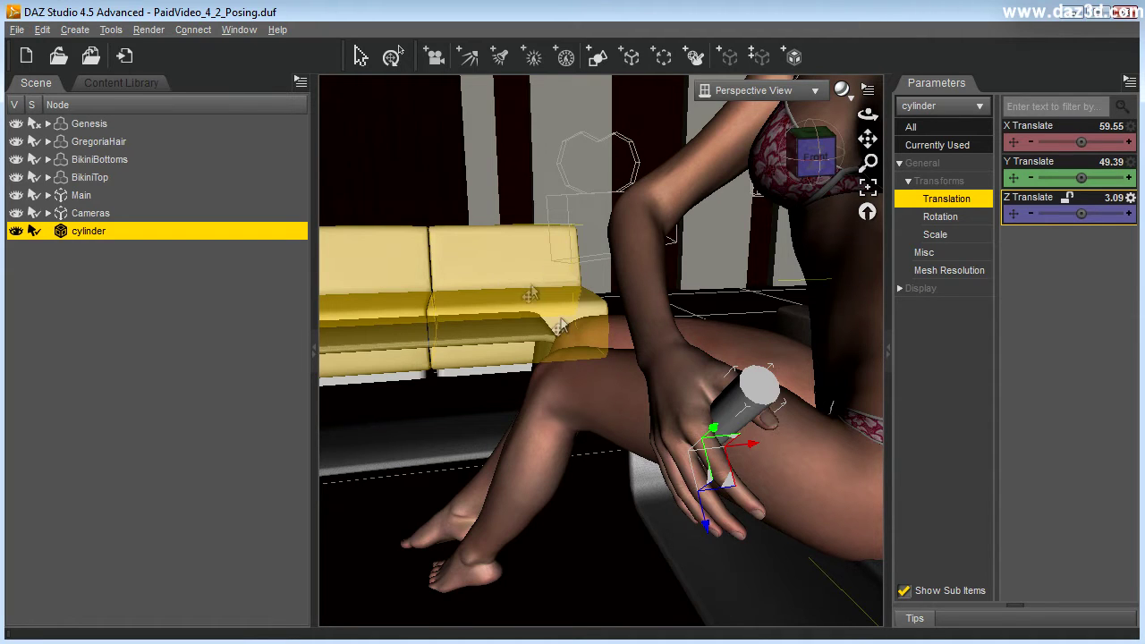
left_click(633, 285)
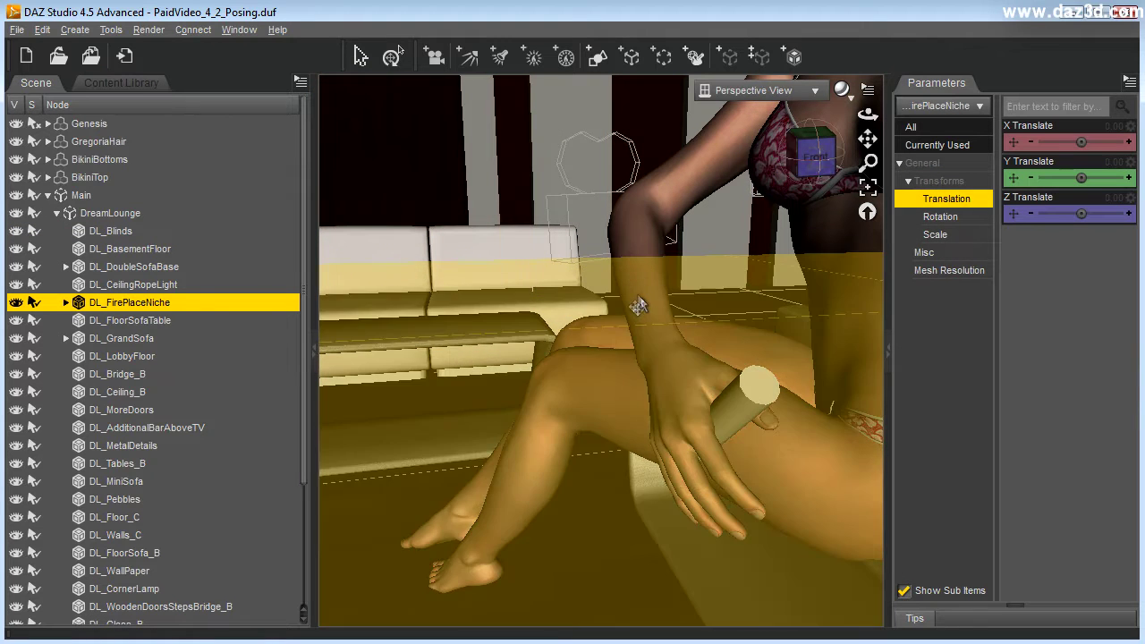
left_click(647, 302)
left_click(647, 302)
Step: Rotate the Right ForeArm bone with the Rotate tool to Twist -32.46 and Bend 43.62, bringing the hand around the cylinder
left_click_drag(305, 313, 305, 143)
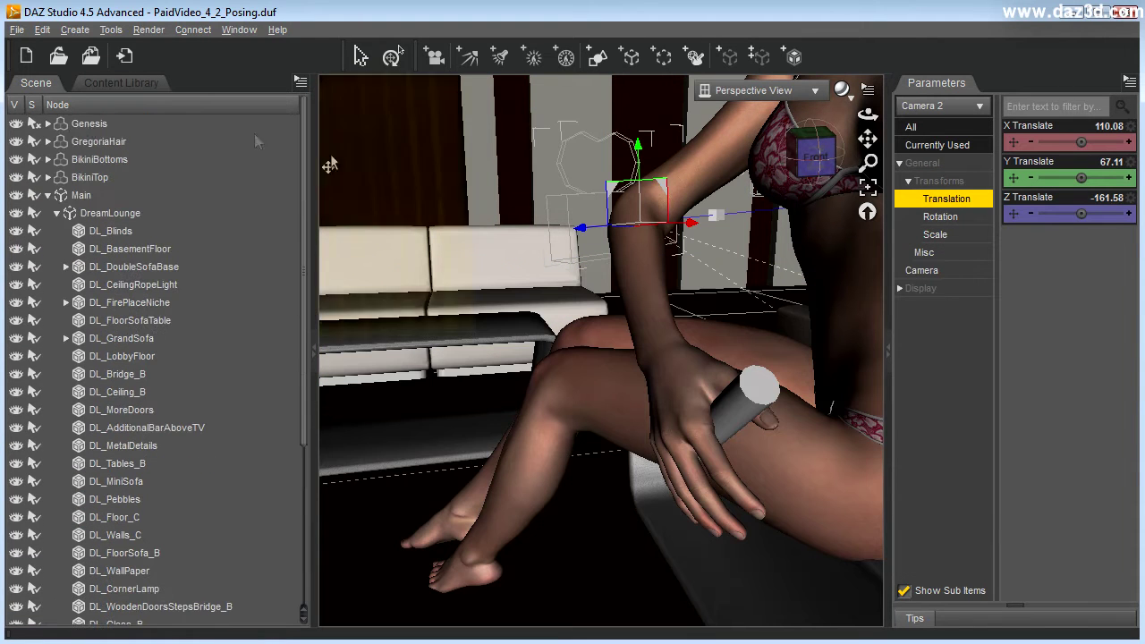
left_click(48, 124)
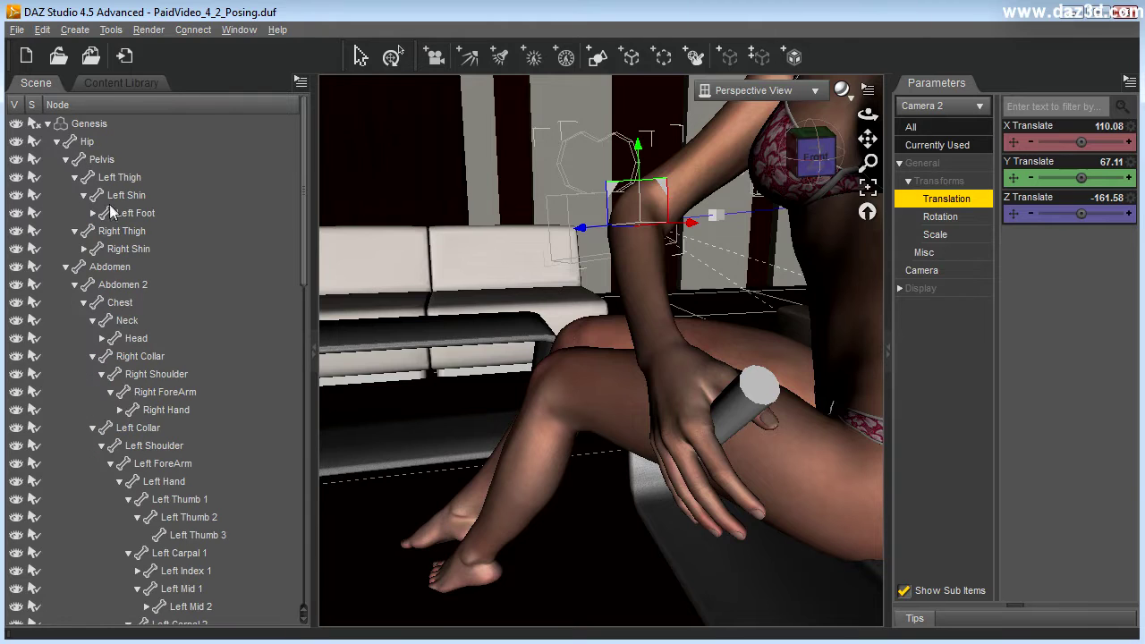
left_click(167, 465)
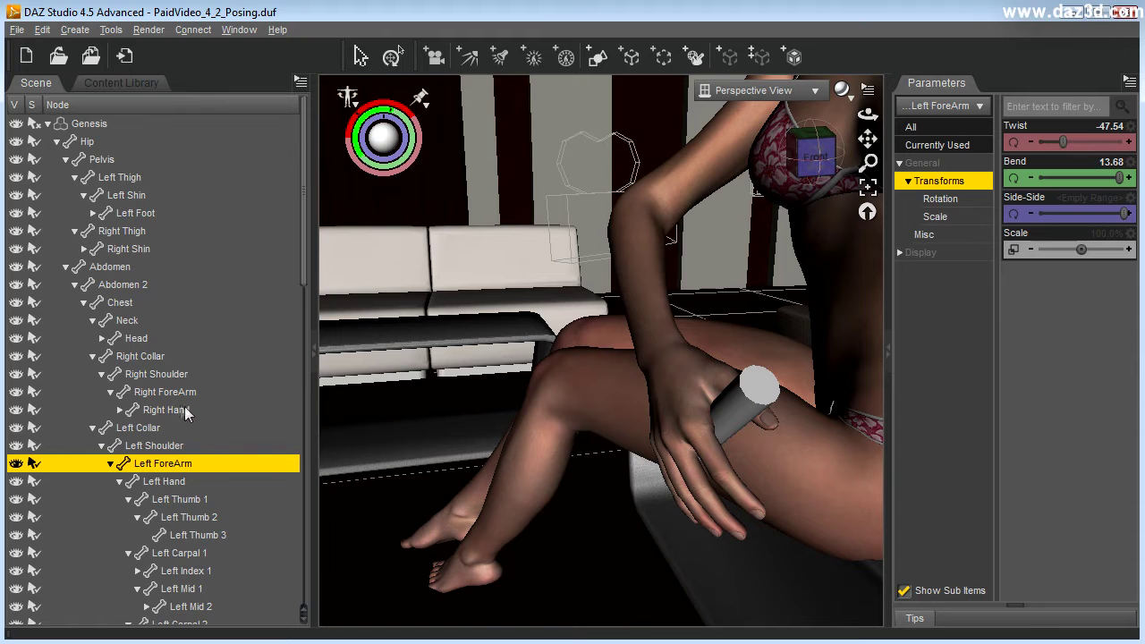
left_click(166, 394)
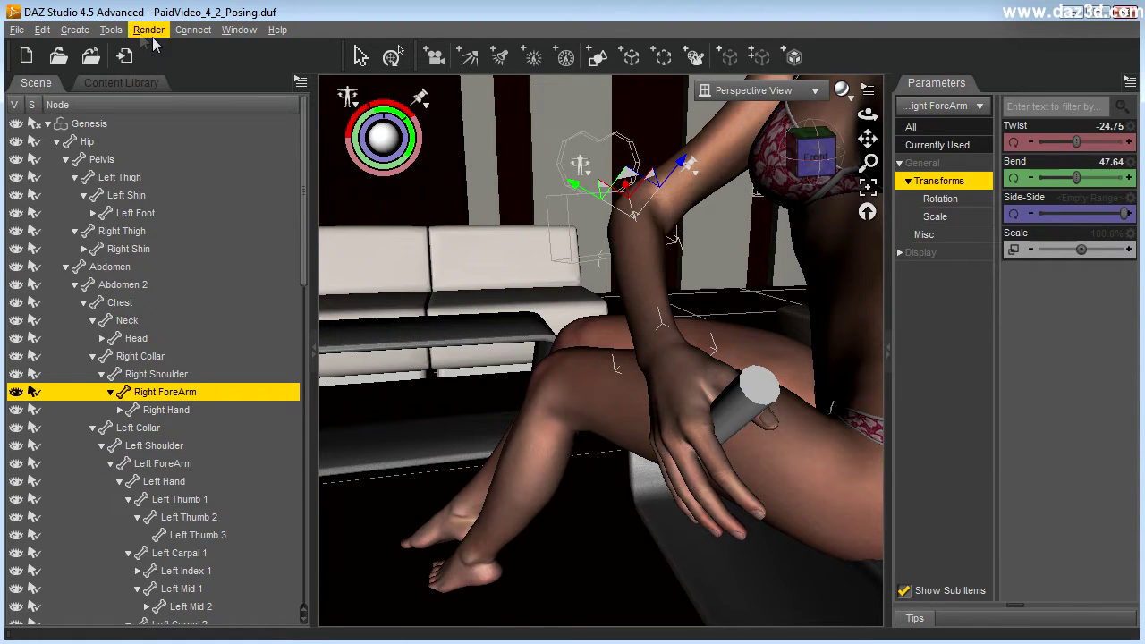
left_click(111, 30)
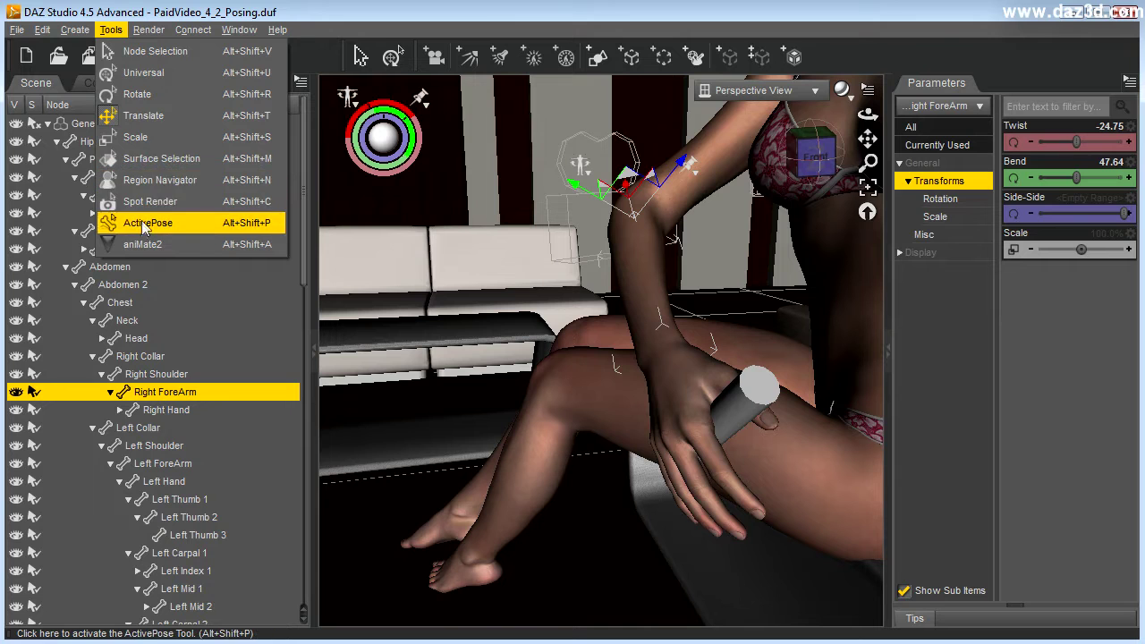
left_click(139, 96)
left_click_drag(644, 241, 593, 152)
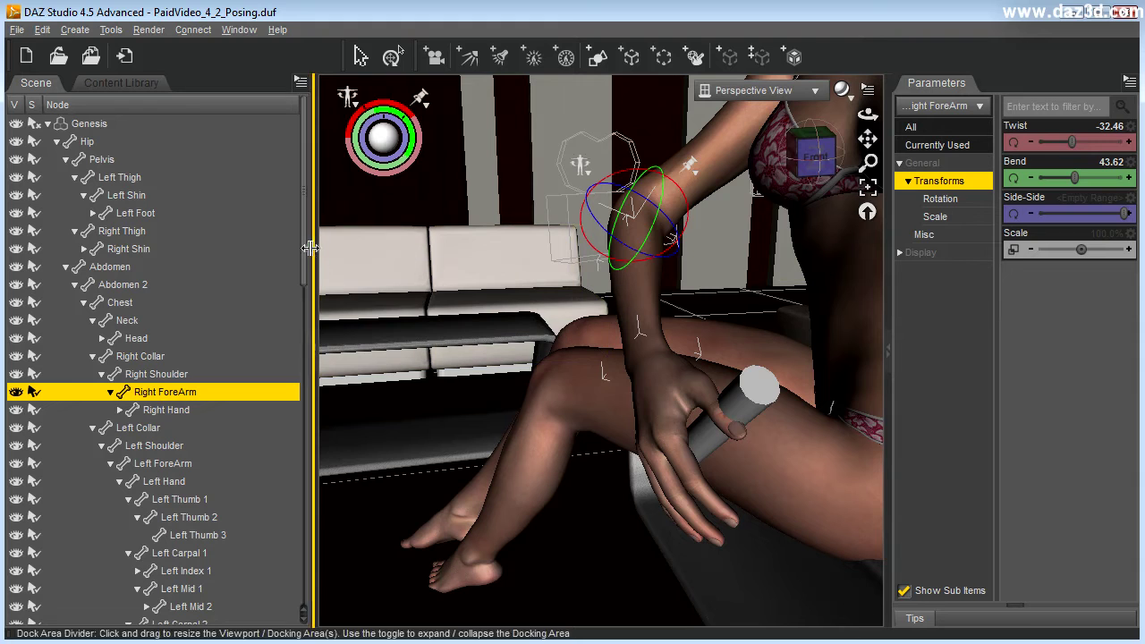
Step: Collapse the Main and Cameras groups in the scene hierarchy and parent the cylinder to the Right Hand bone
left_click_drag(307, 256, 307, 301)
left_click(173, 295)
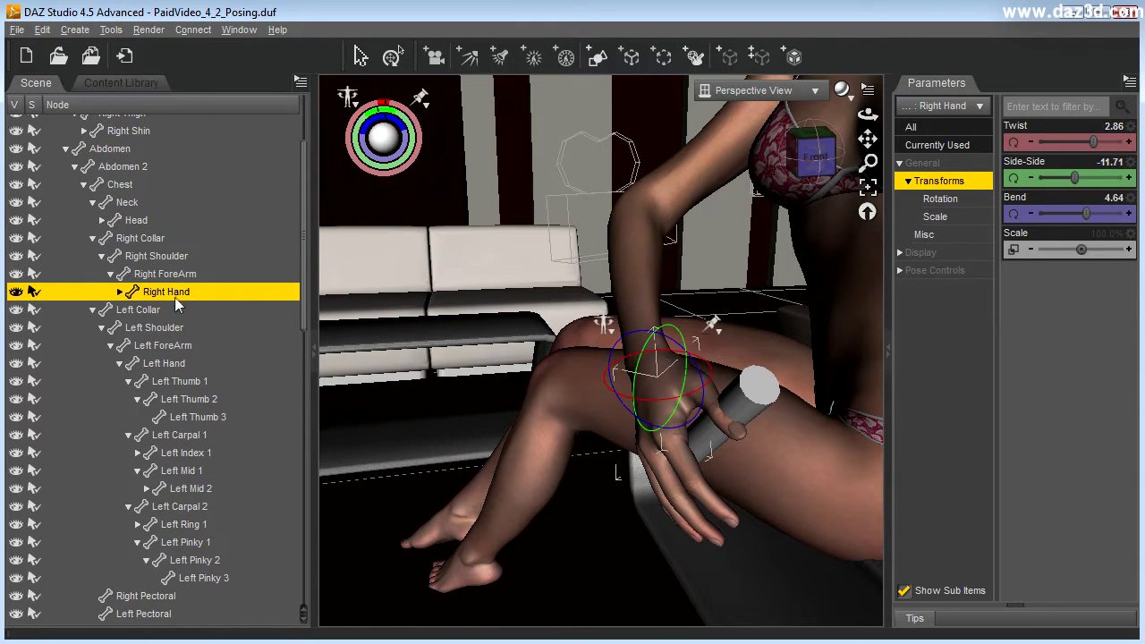
left_click_drag(305, 297, 304, 474)
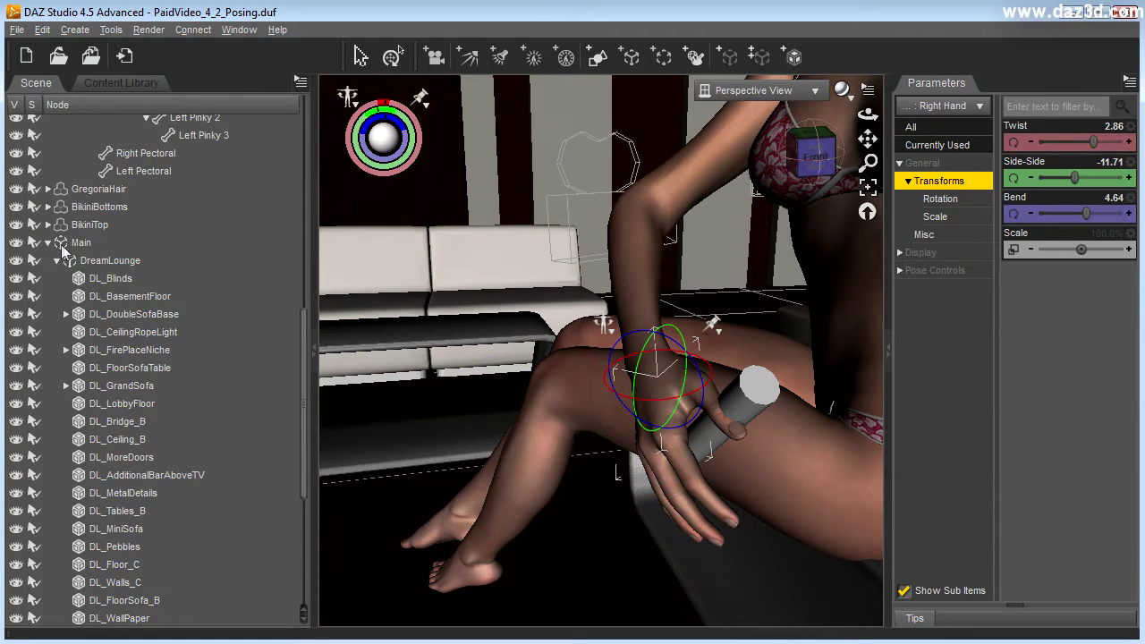
left_click(46, 243)
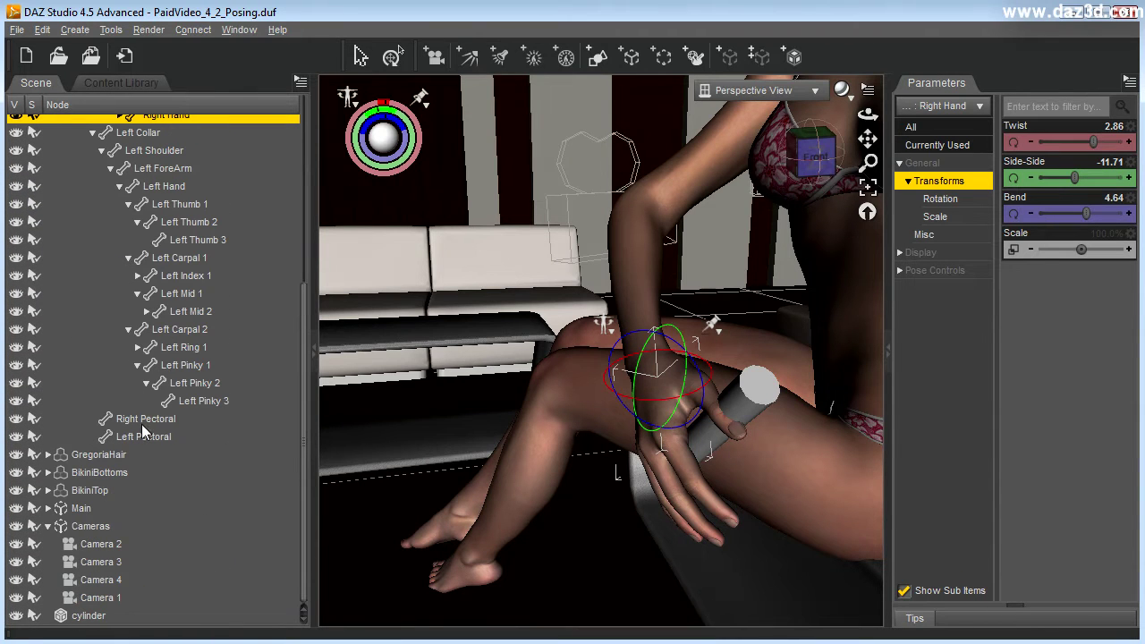
left_click(48, 526)
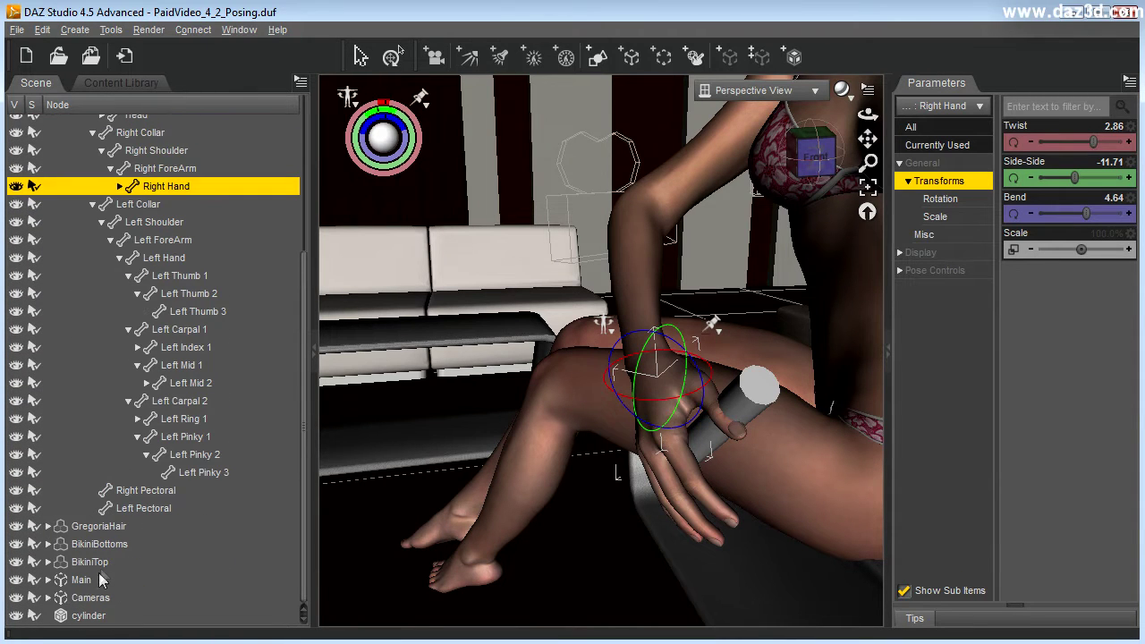
left_click(86, 618)
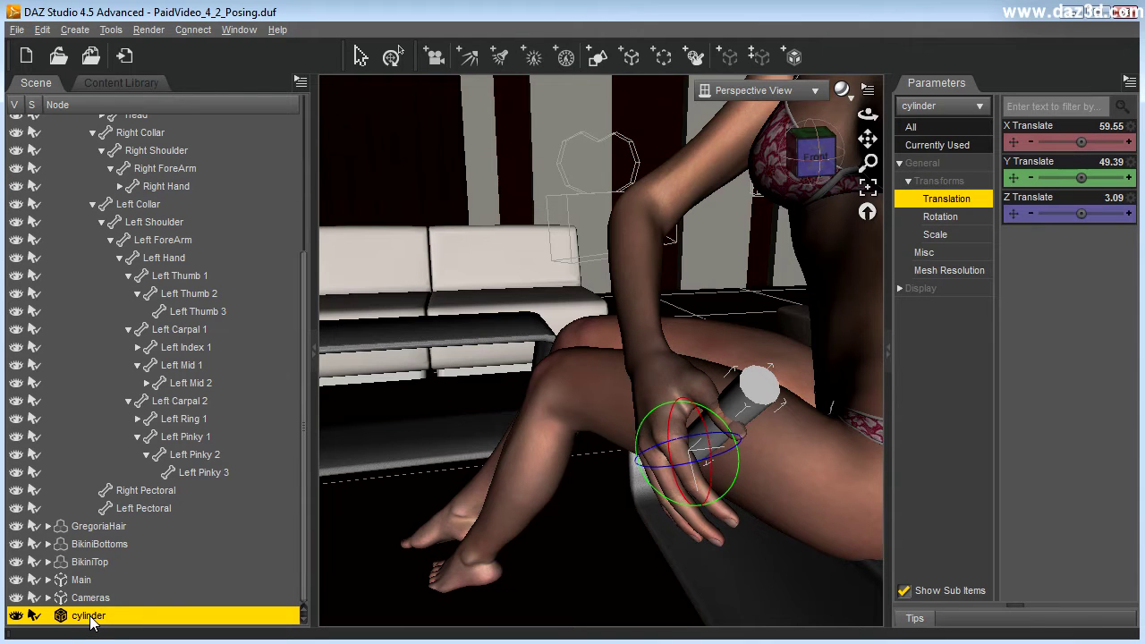
left_click_drag(90, 622, 175, 228)
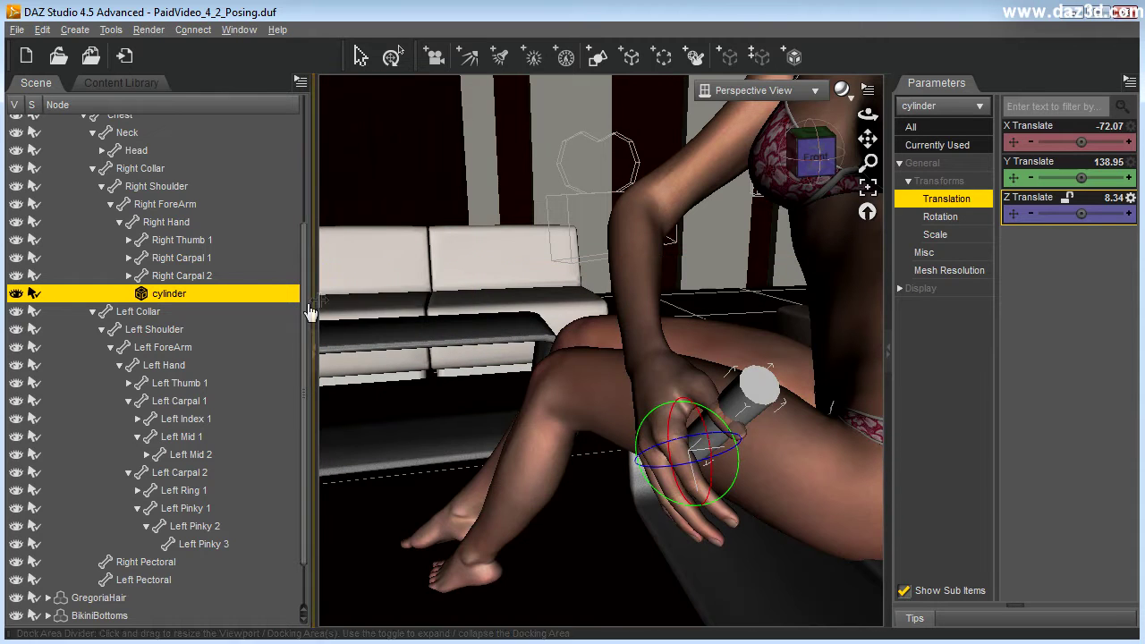
Step: Rotate the Right Hand bone with its attached cylinder to Twist 10.00, Side-Side 2.52 and Bend 9.62
left_click(155, 223)
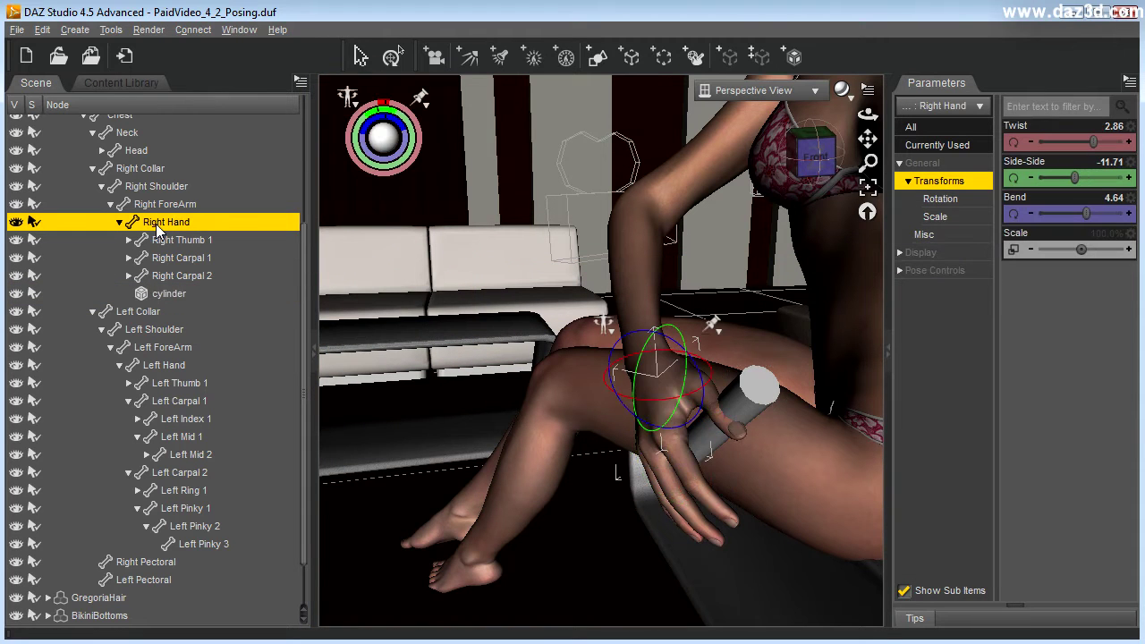
left_click_drag(664, 381, 686, 362)
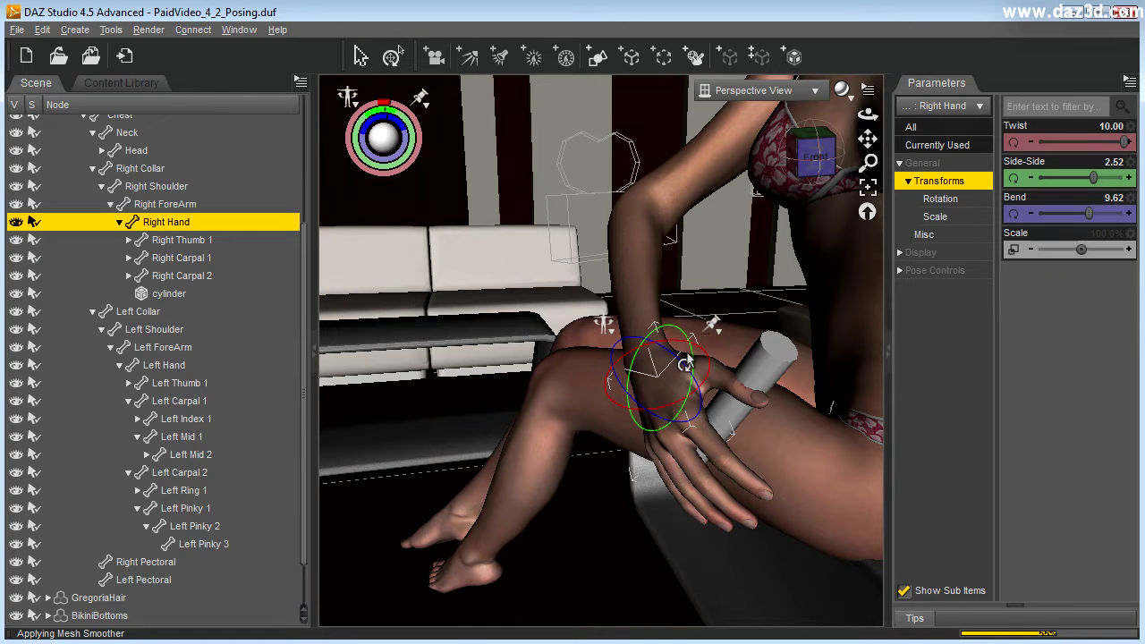
Step: Move the cylinder against the right palm with X Translate -73.06 and Z Translate 4.64
left_click_drag(869, 163, 779, 165)
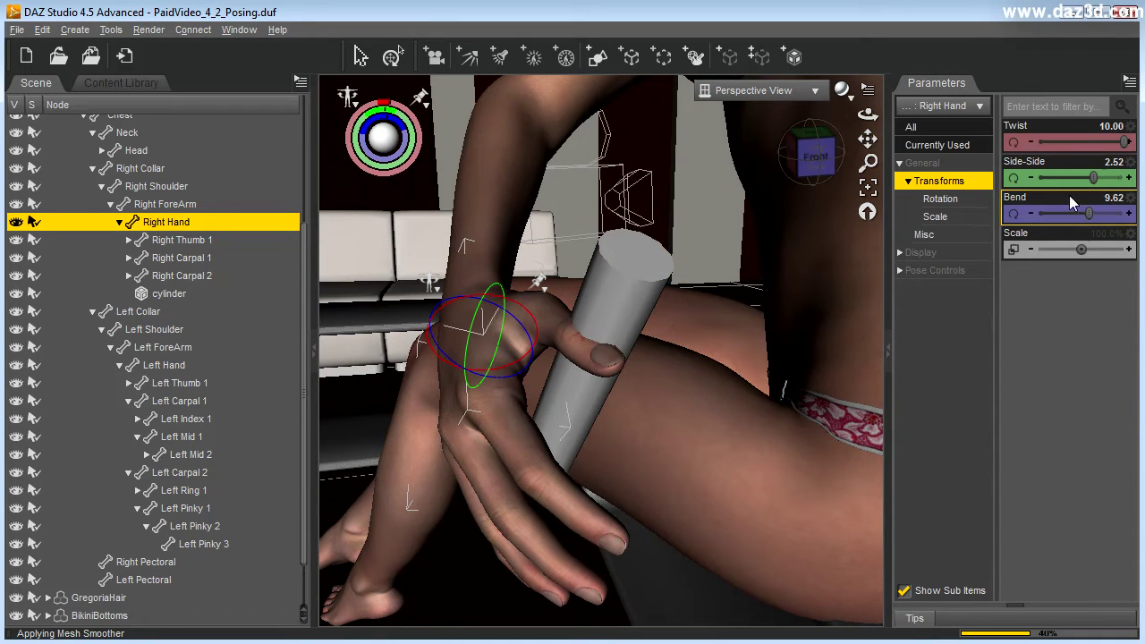
left_click(169, 295)
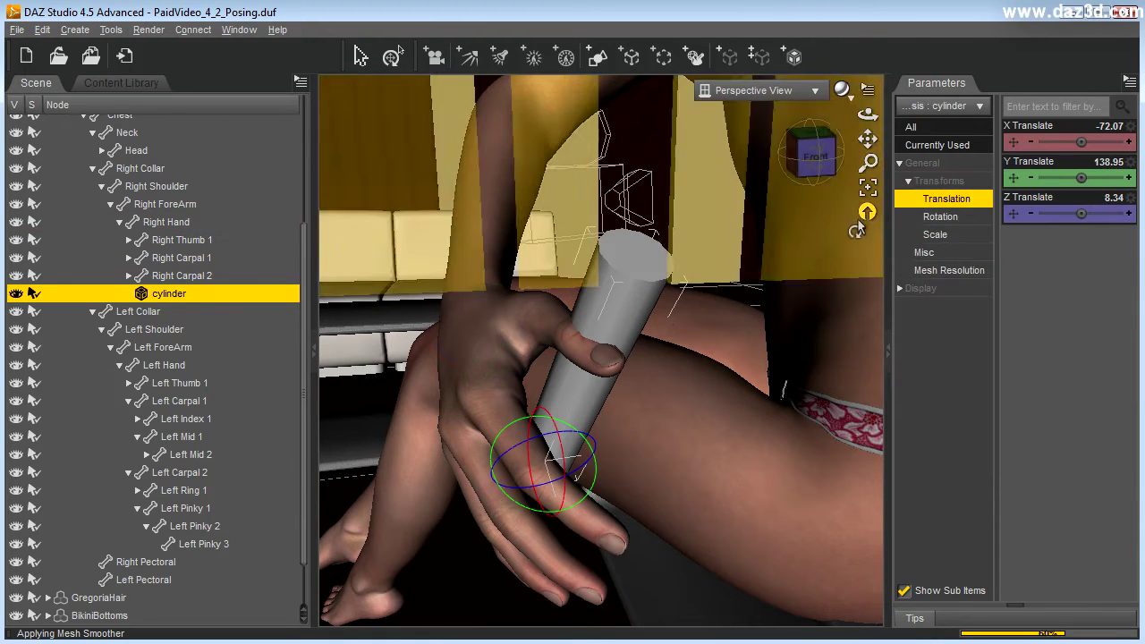
left_click_drag(1080, 142, 1081, 142)
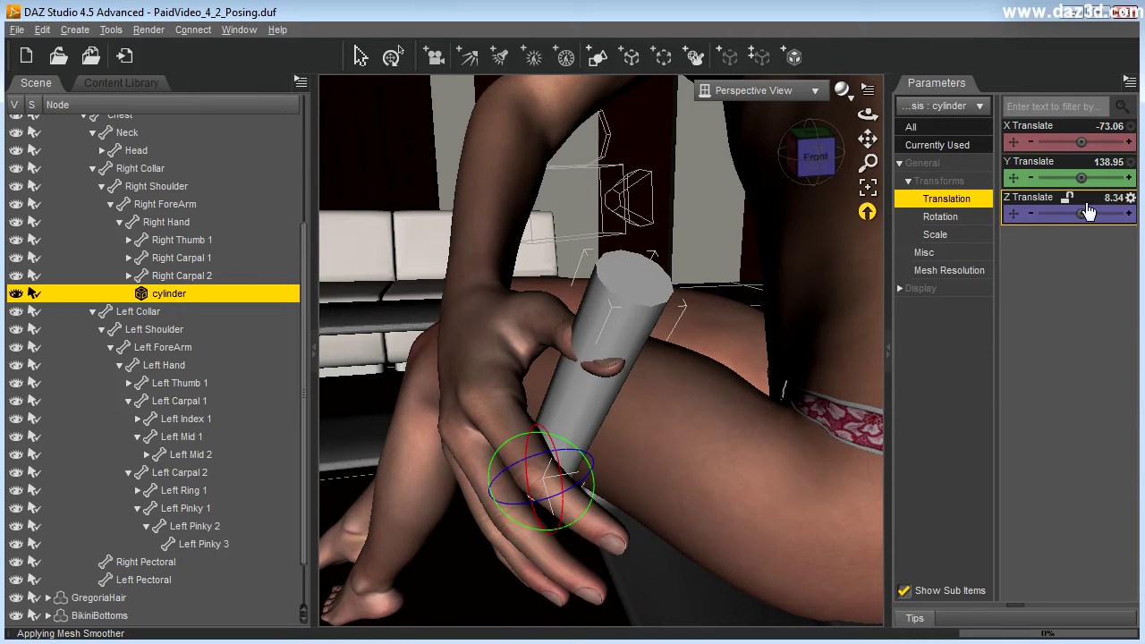
left_click_drag(1081, 215, 1073, 215)
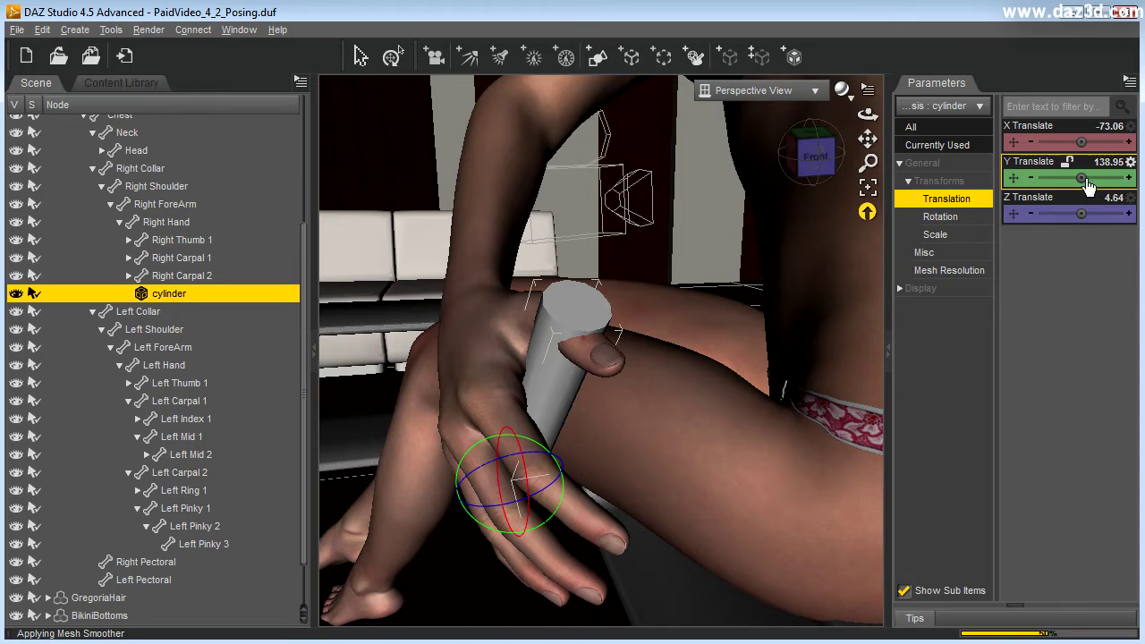
Step: Tilt the cylinder in the right hand to X Rotate 69.08, Y Rotate -13.46 and Z Rotate -62.96
mouse_move(867, 113)
left_mouse_down()
mouse_move(866, 140)
mouse_move(868, 115)
left_mouse_up()
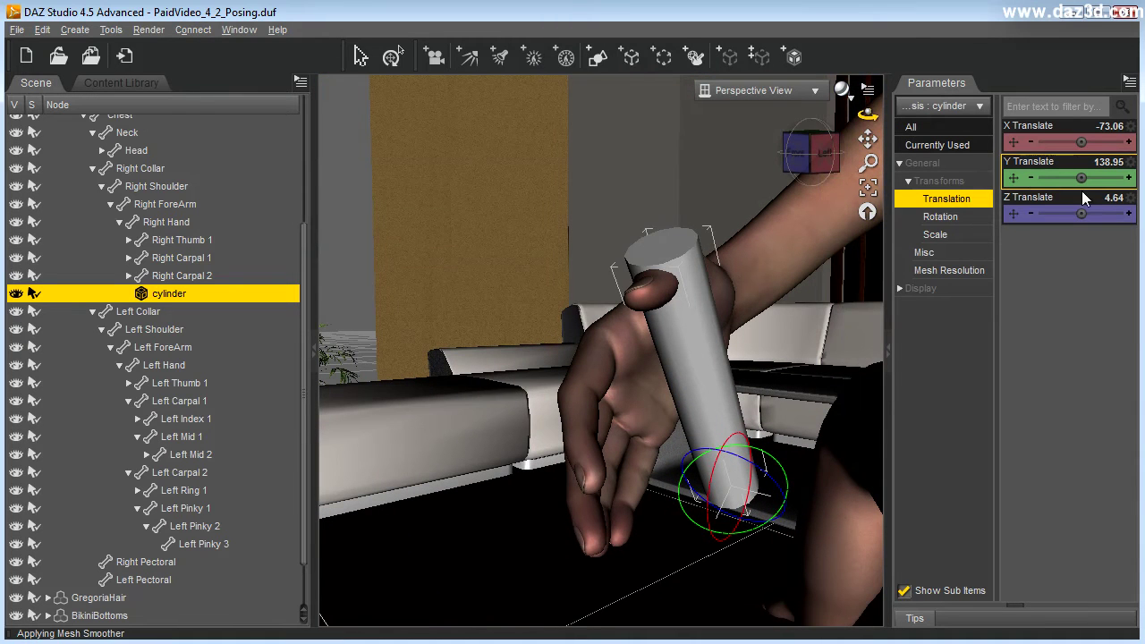
left_click(954, 218)
mouse_move(1077, 214)
left_mouse_down()
mouse_move(1065, 214)
mouse_move(1095, 214)
left_mouse_up()
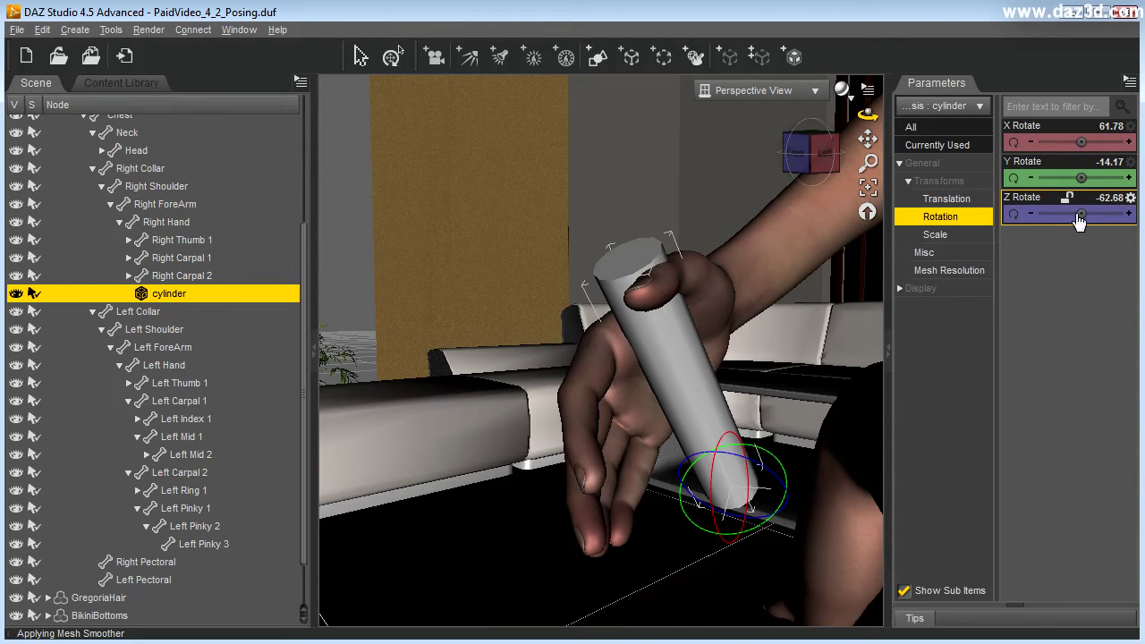
left_click_drag(1080, 142, 1092, 142)
Step: Reposition the cylinder between the thumb and fingers at X Translate -72.04, Y Translate 141.31 and Z Translate 8.22
left_click(946, 200)
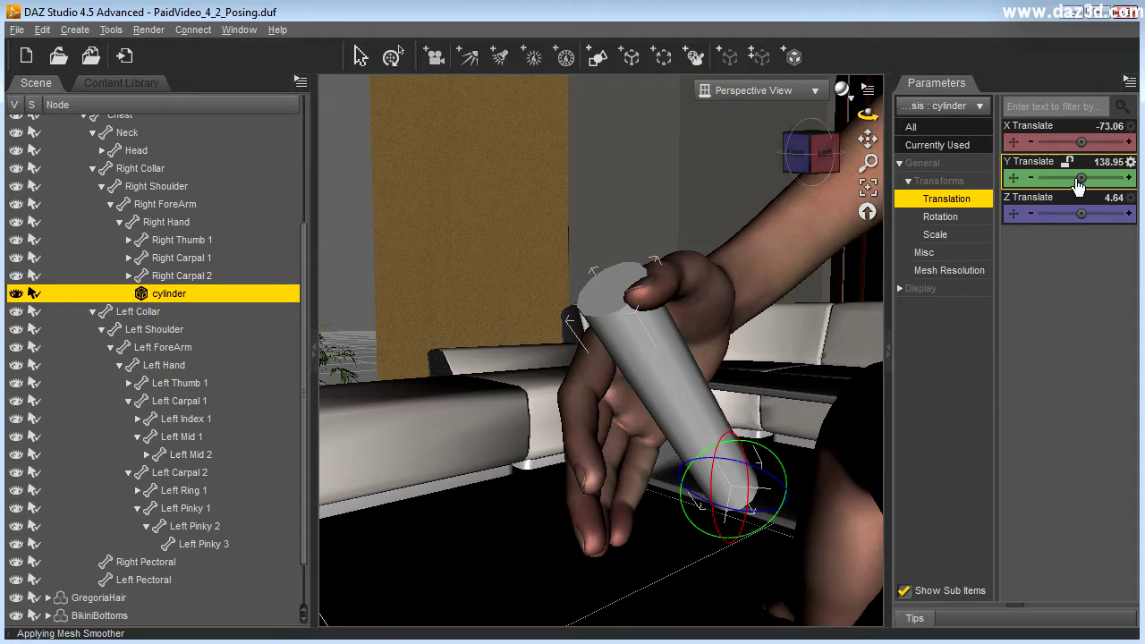
left_click_drag(1081, 178, 1084, 142)
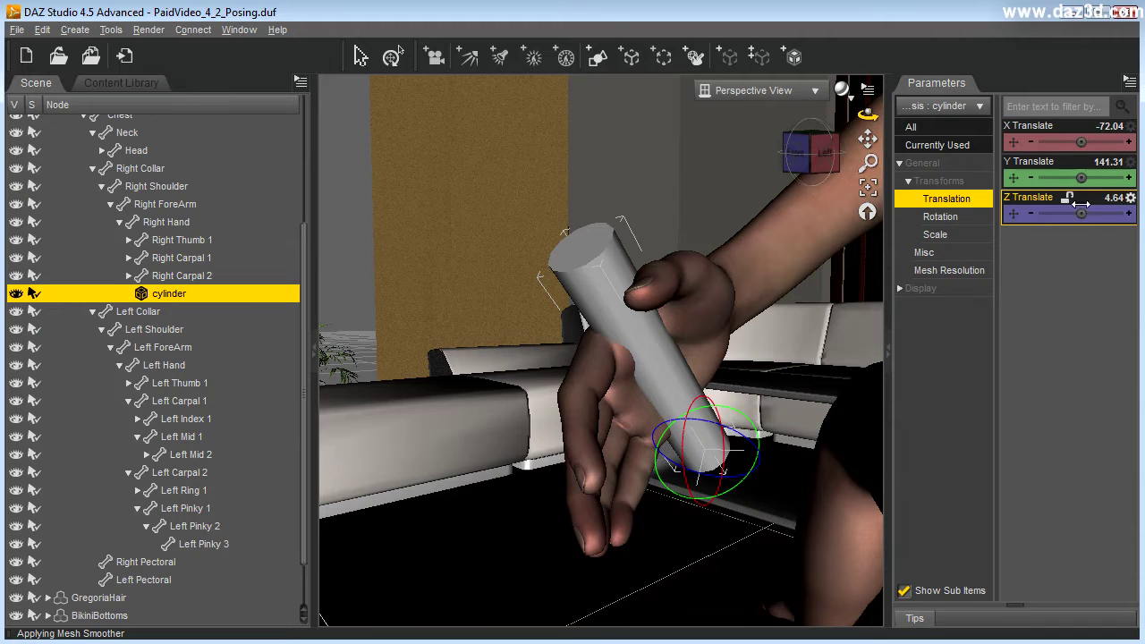
mouse_move(1081, 213)
left_mouse_down()
mouse_move(1109, 214)
mouse_move(1087, 214)
left_mouse_up()
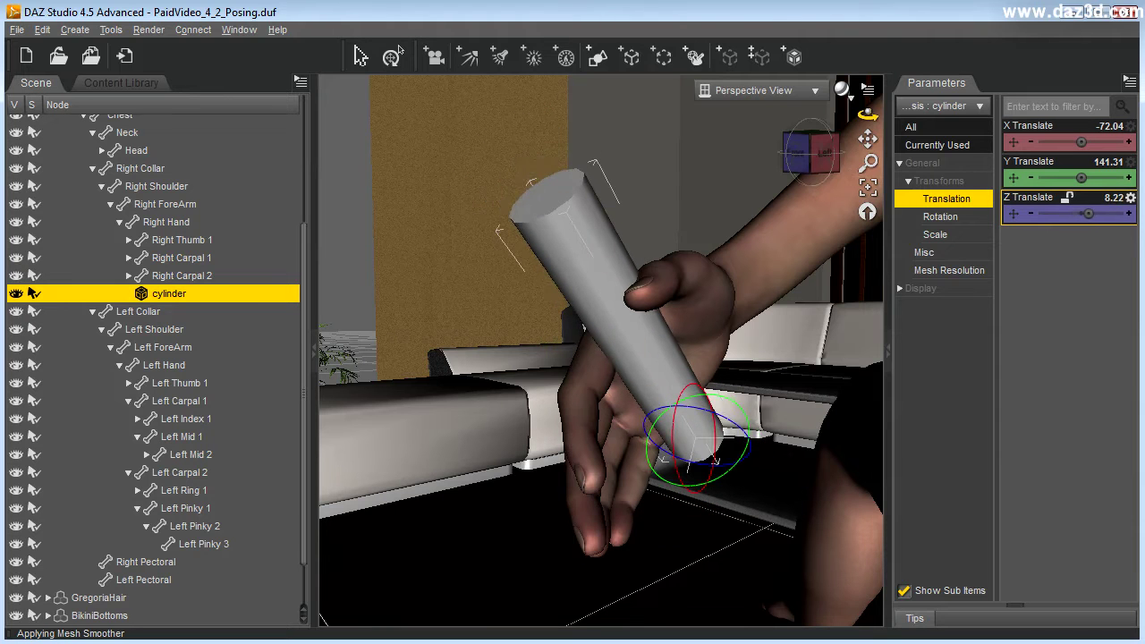
Step: Thin the cylinder by setting its X Scale to 67.5% and Z Scale to 61.9%
left_click_drag(868, 114, 795, 148)
mouse_move(864, 136)
left_mouse_down()
mouse_move(787, 94)
mouse_move(921, 90)
mouse_move(912, 85)
mouse_move(852, 150)
left_mouse_up()
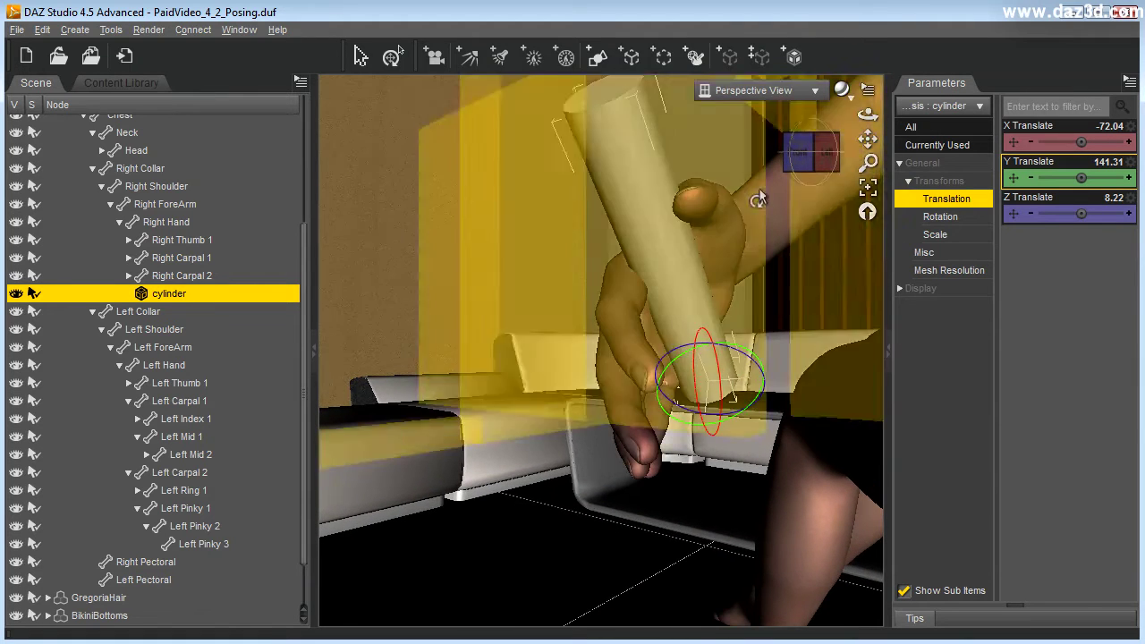
left_click_drag(742, 365, 742, 365)
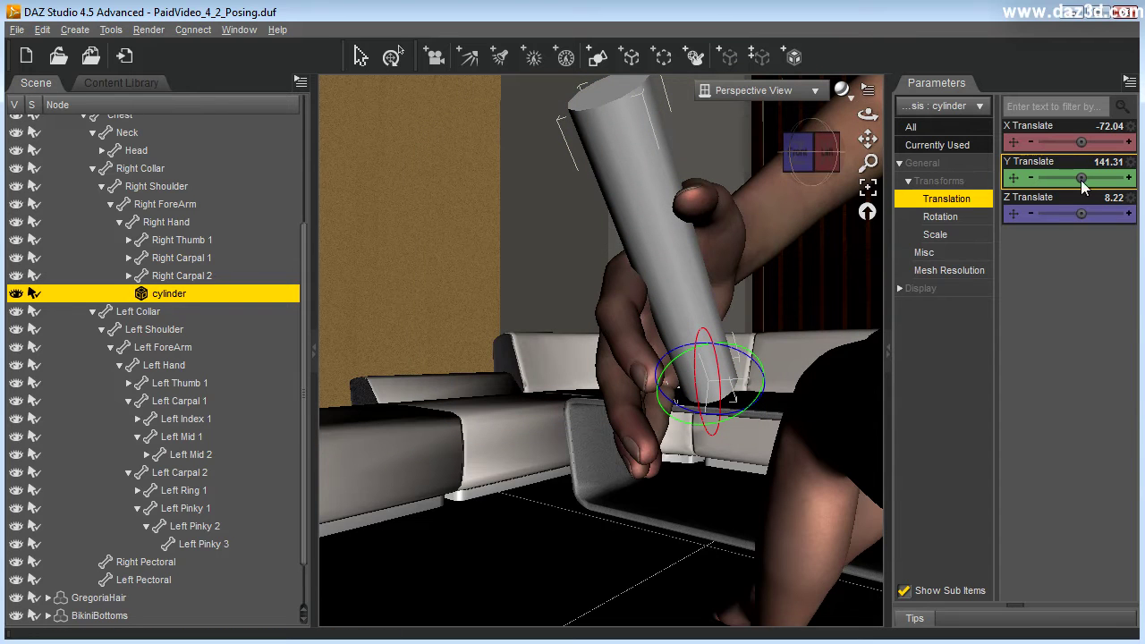
left_click(934, 181)
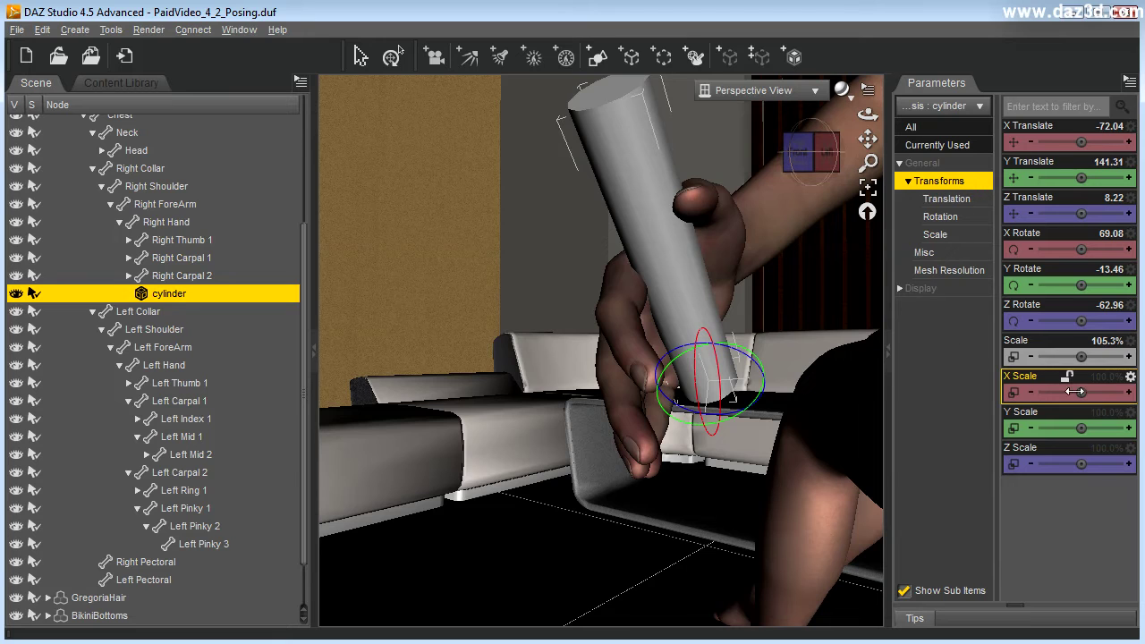
left_click_drag(1080, 391, 1064, 392)
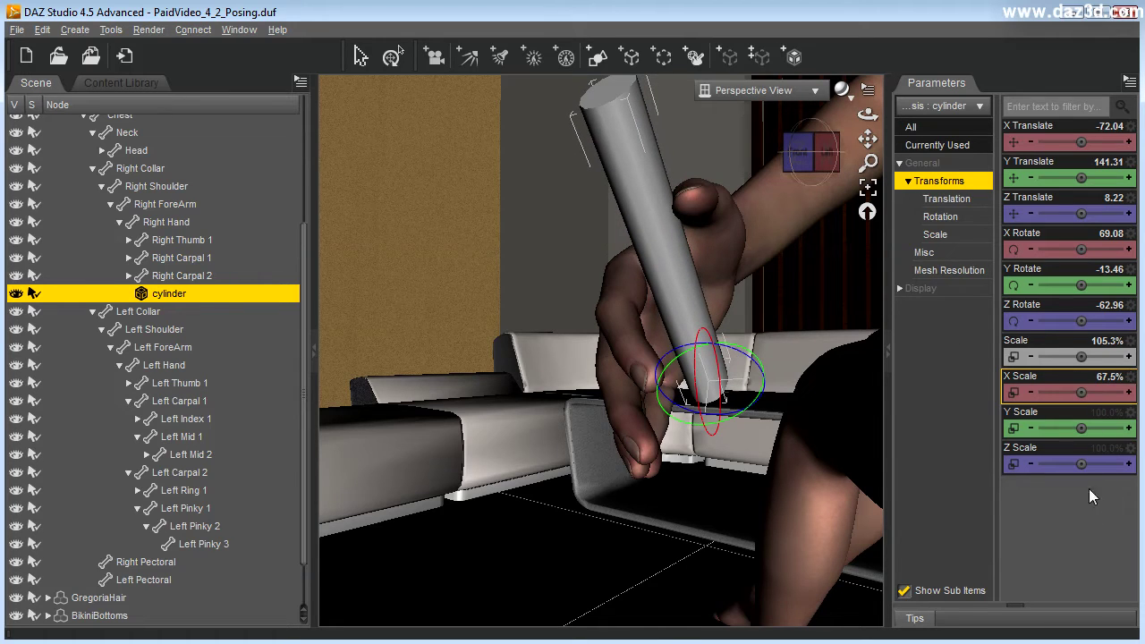
left_click_drag(1075, 463, 1063, 463)
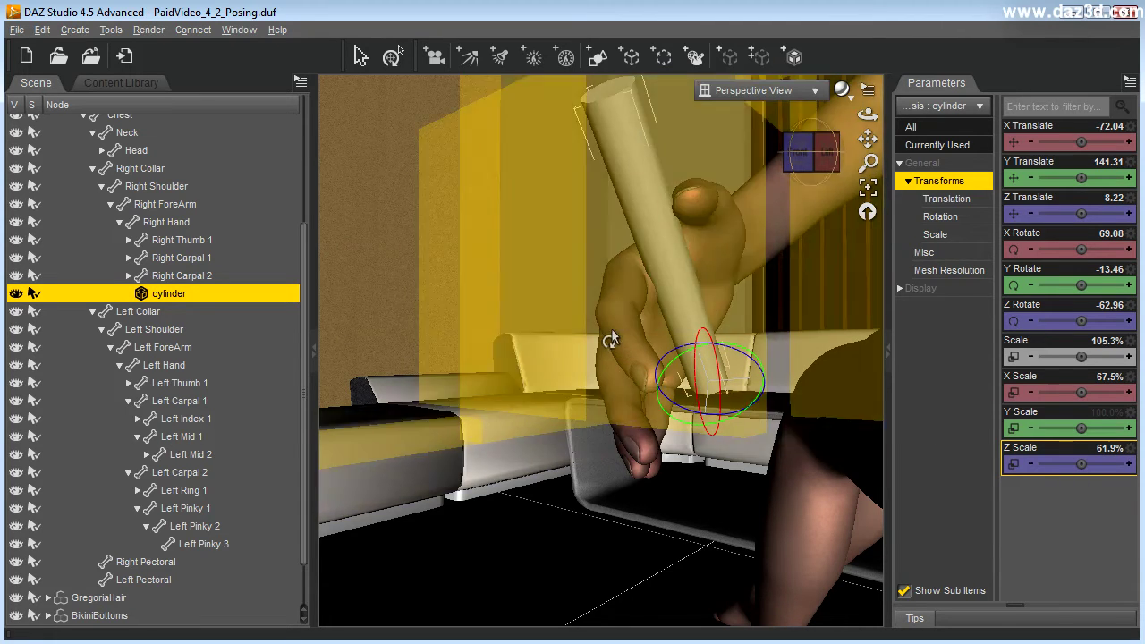
Step: Expand the right hand's finger bones and set the Right Index 1 Bend to 23.48
left_click(169, 239)
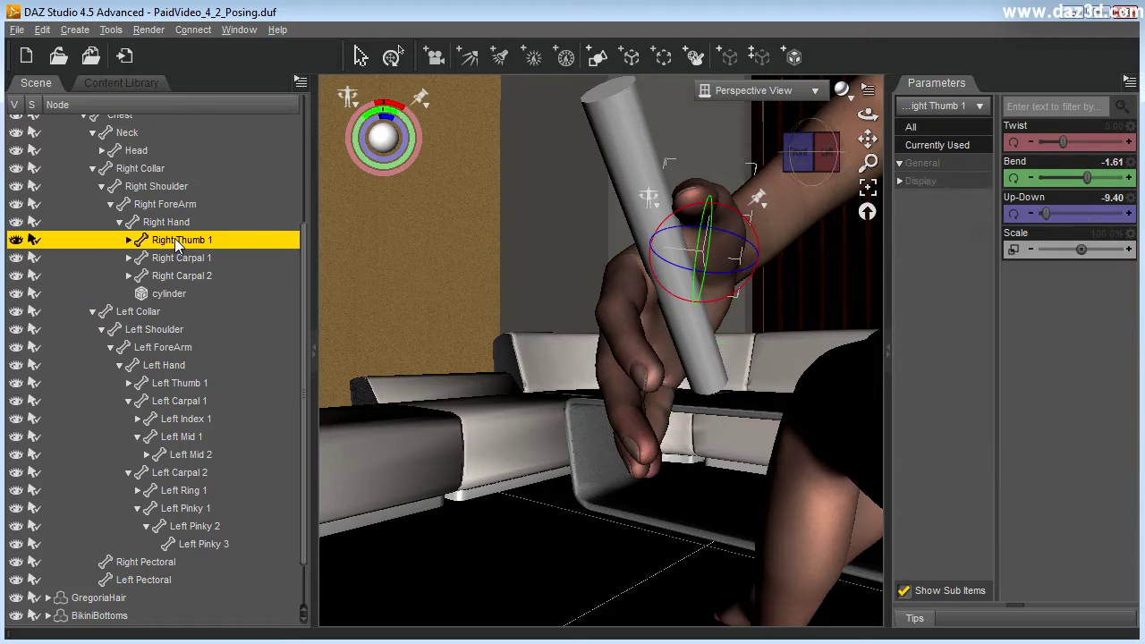
left_click(165, 224)
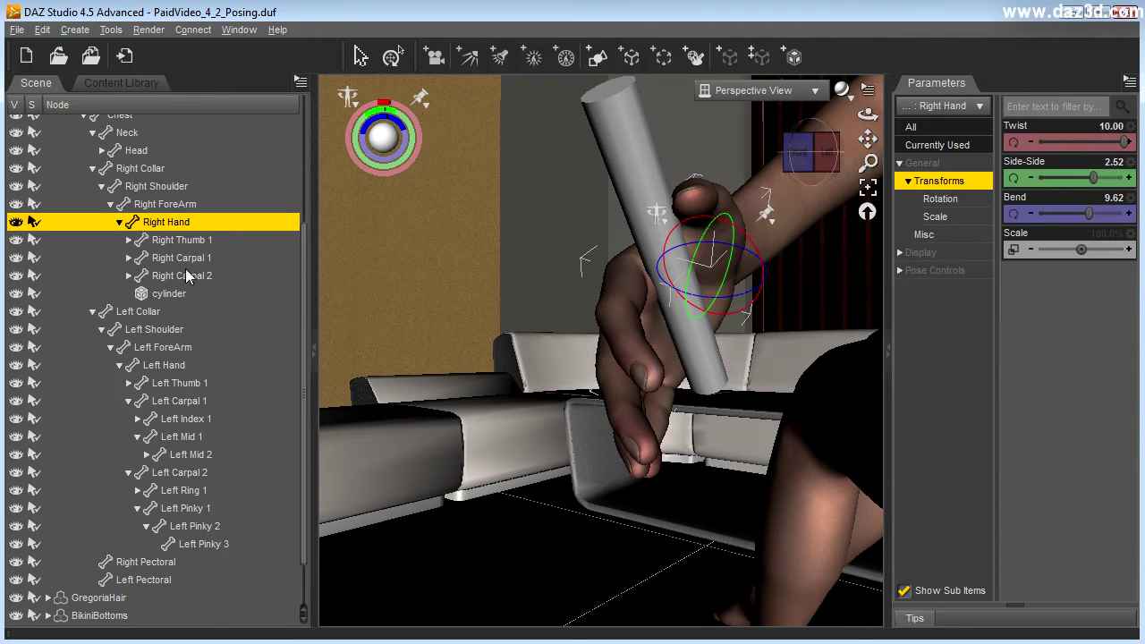
left_click(178, 242)
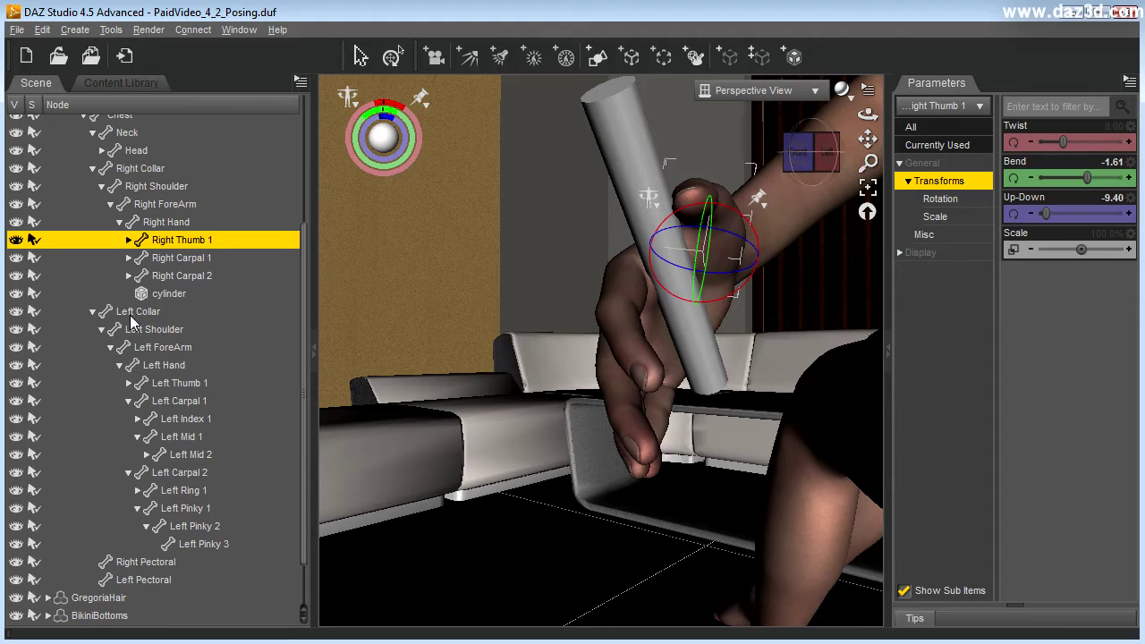
left_click(129, 258)
left_click(137, 275)
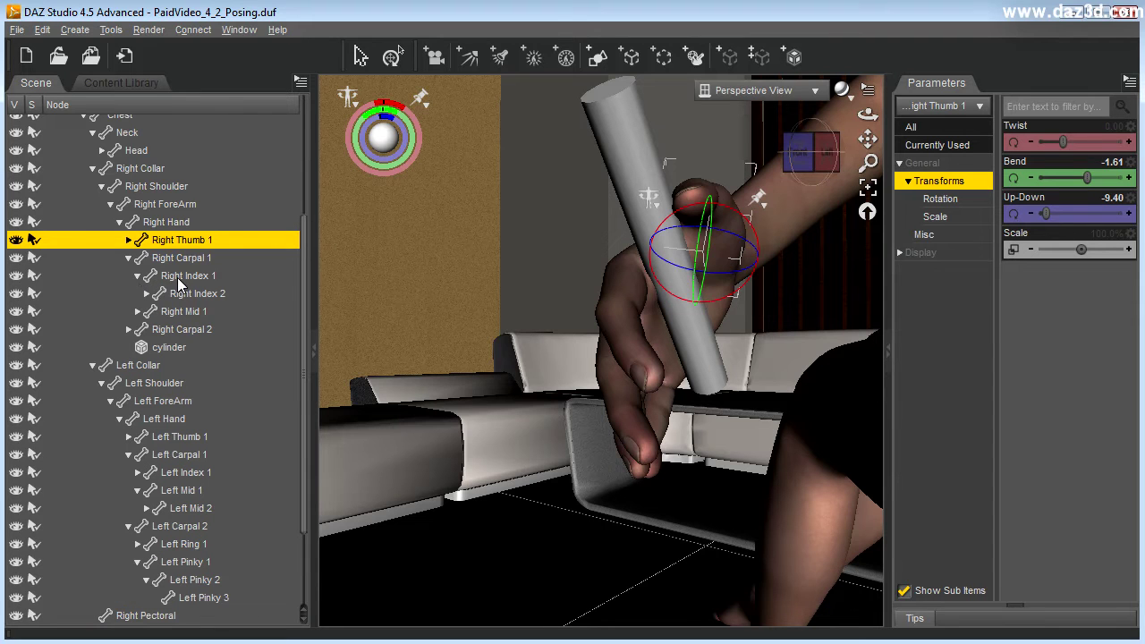
left_click(177, 278)
left_click(172, 264)
left_click(166, 282)
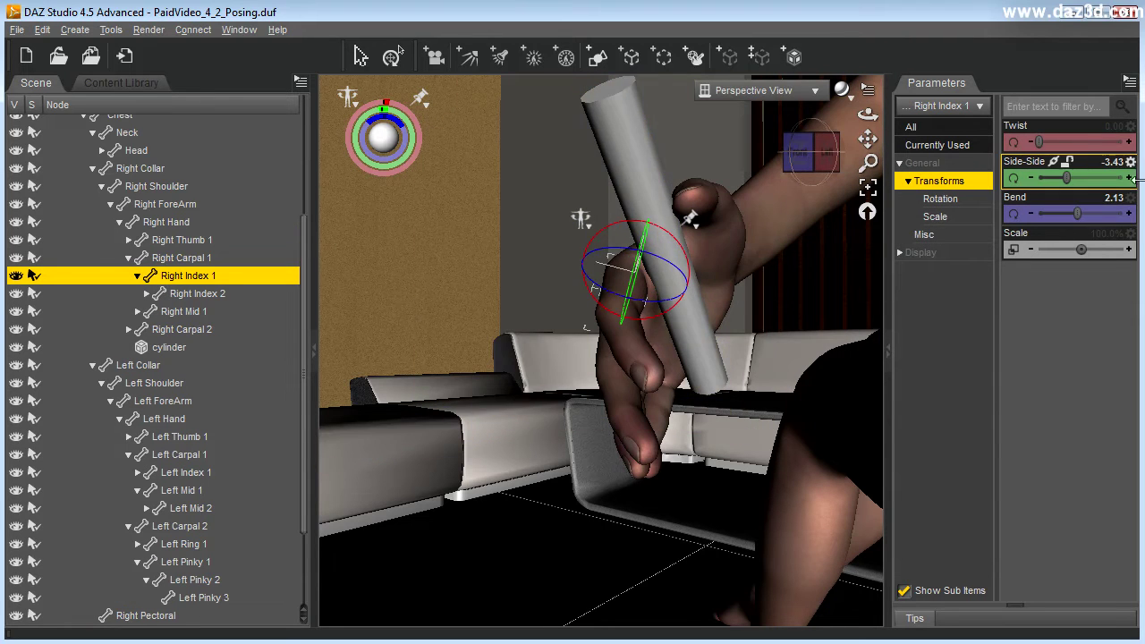
left_click_drag(1076, 220, 1093, 221)
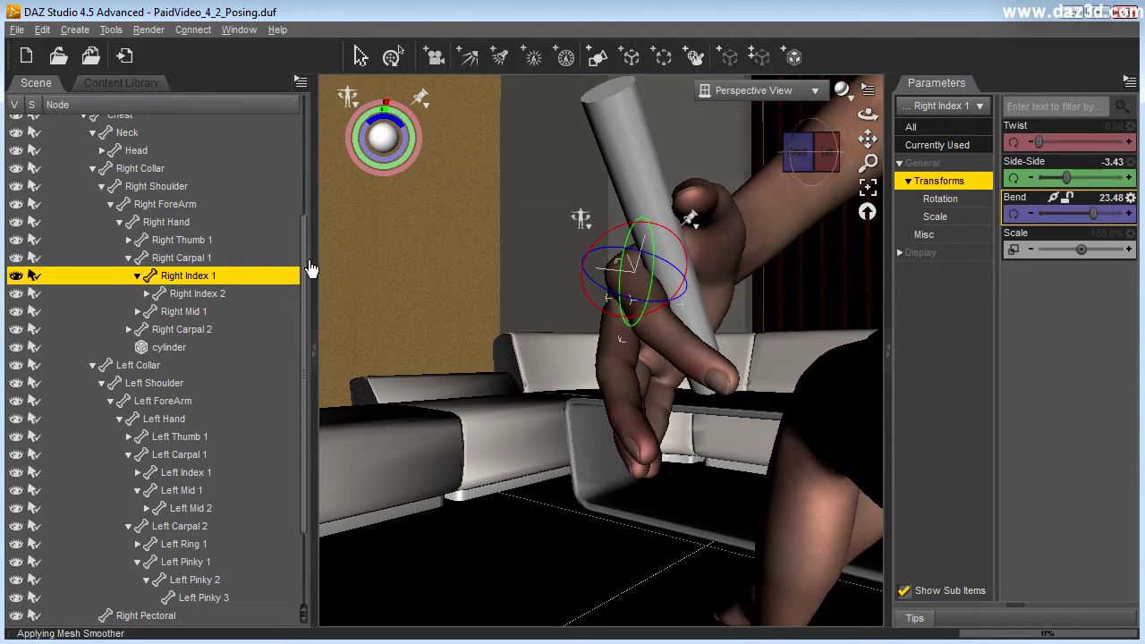
Step: Curl the middle joint of the right index finger by setting the Right Index 2 Bend to 67.16
left_click(137, 277)
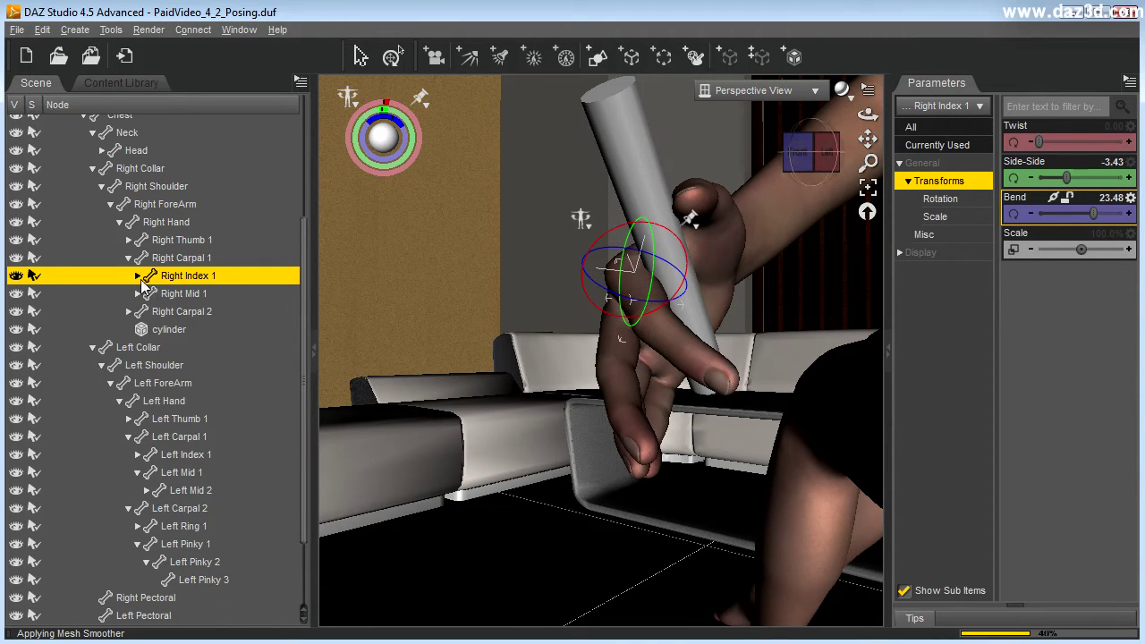
left_click(138, 276)
left_click(146, 294)
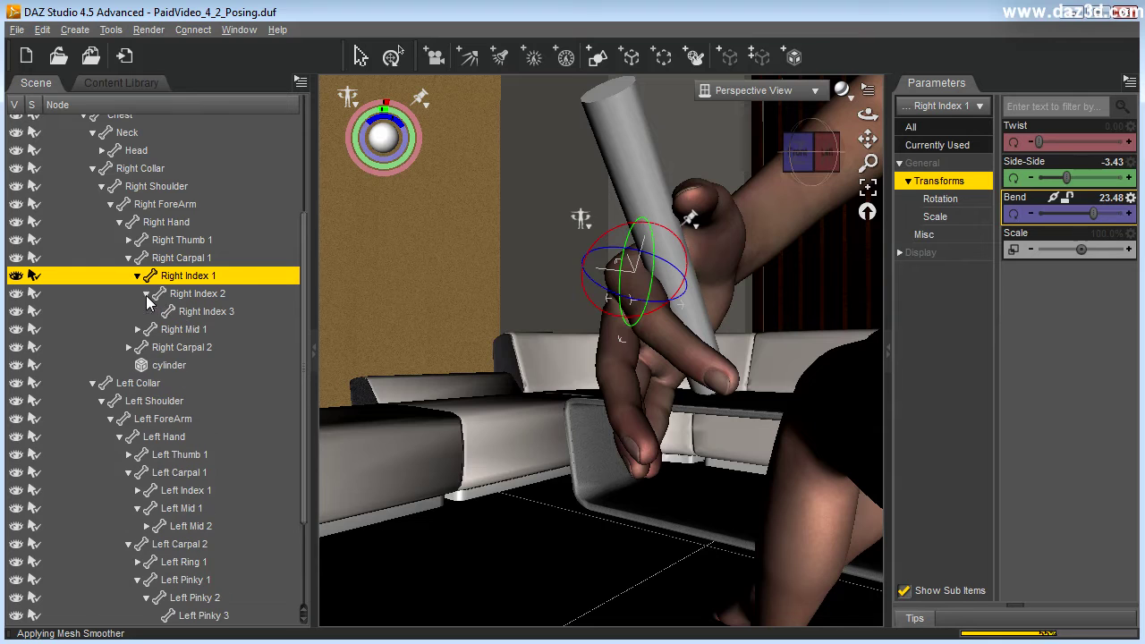
left_click(199, 295)
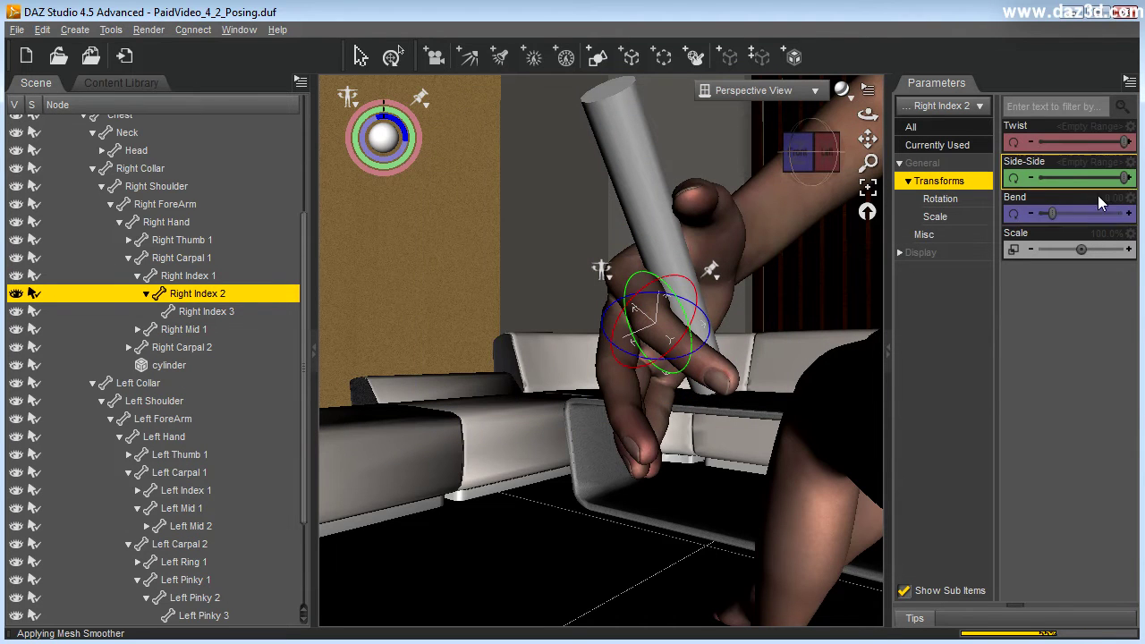
left_click_drag(1056, 213, 1100, 241)
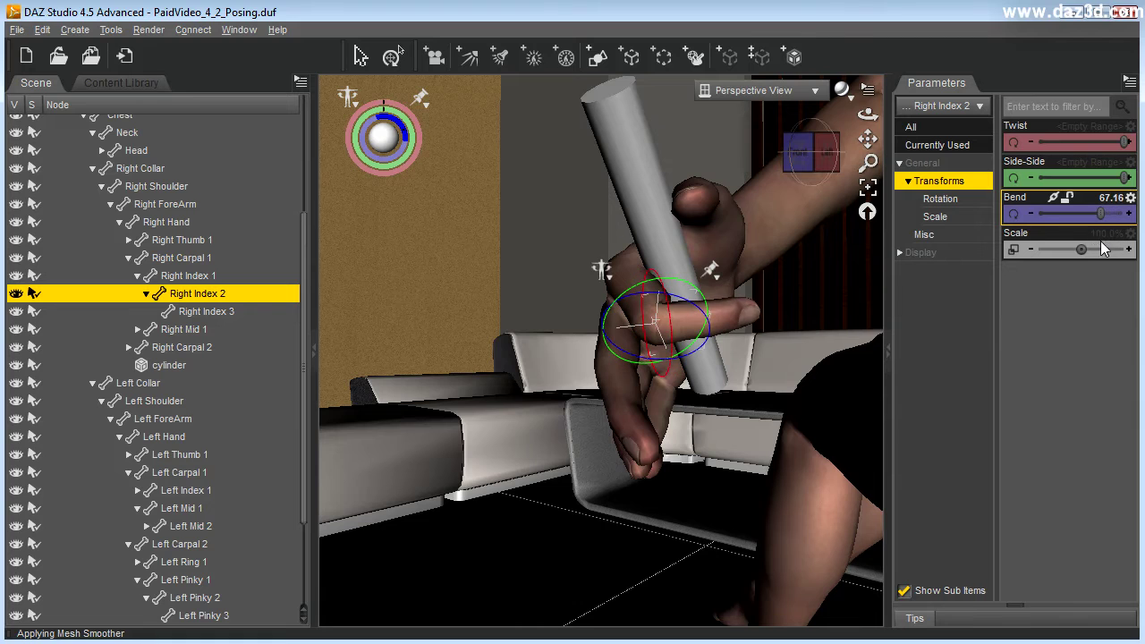
Step: Curl the right index fingertip around the cylinder by setting the Right Index 3 Bend to 42.77
left_click(197, 313)
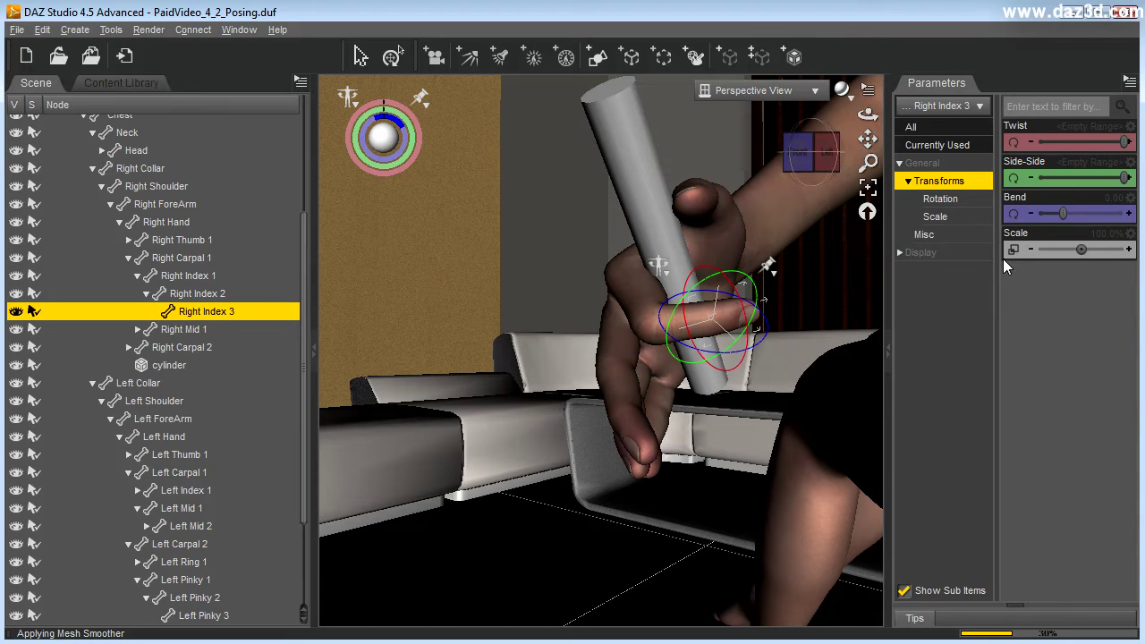
left_click_drag(1059, 215, 1107, 232)
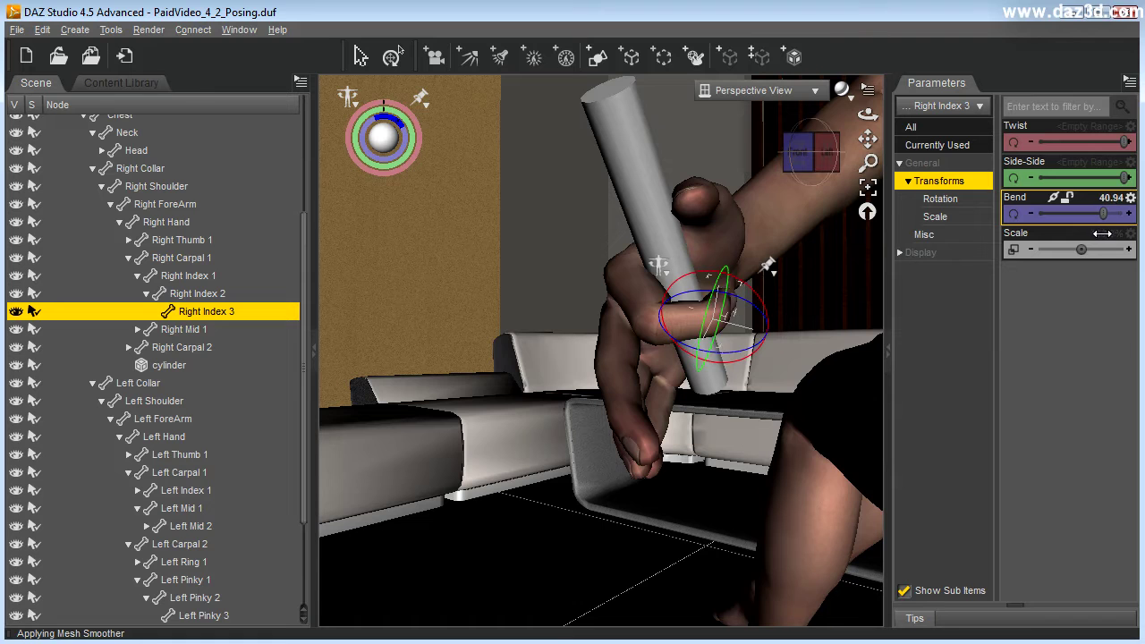
mouse_move(873, 108)
left_mouse_down()
mouse_move(848, 111)
mouse_move(856, 94)
left_mouse_up()
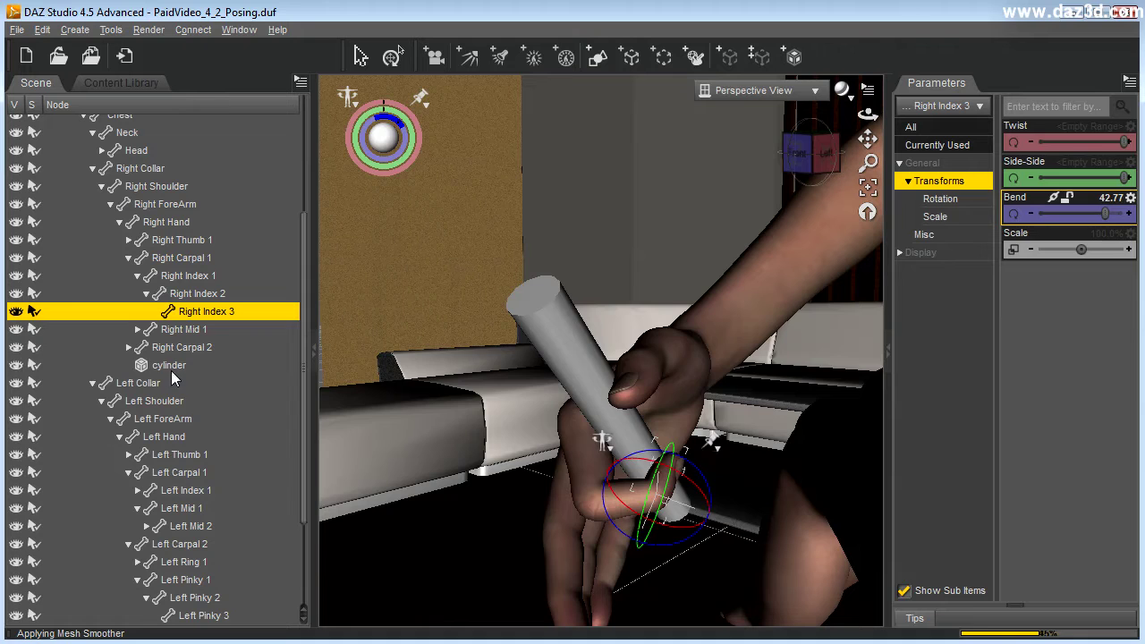
Step: Rotate the cylinder in the right hand to X Rotate 79.37, Y Rotate -10.01 and Z Rotate -74.78
left_click(171, 367)
left_click_drag(660, 497, 668, 475)
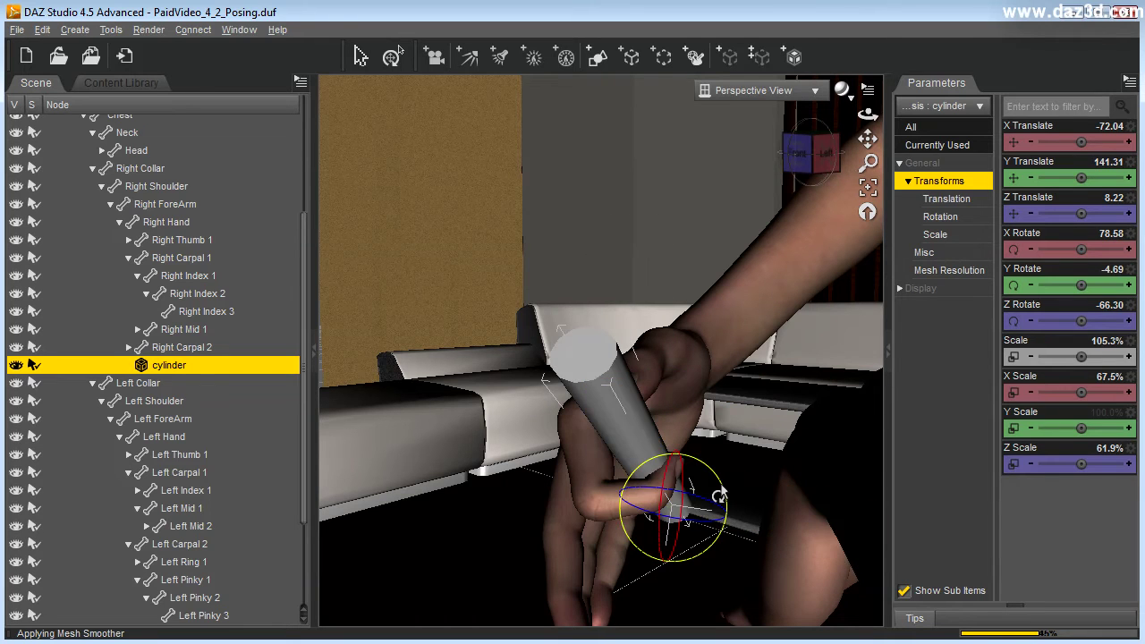
mouse_move(695, 524)
left_mouse_down()
mouse_move(689, 514)
mouse_move(707, 520)
left_mouse_up()
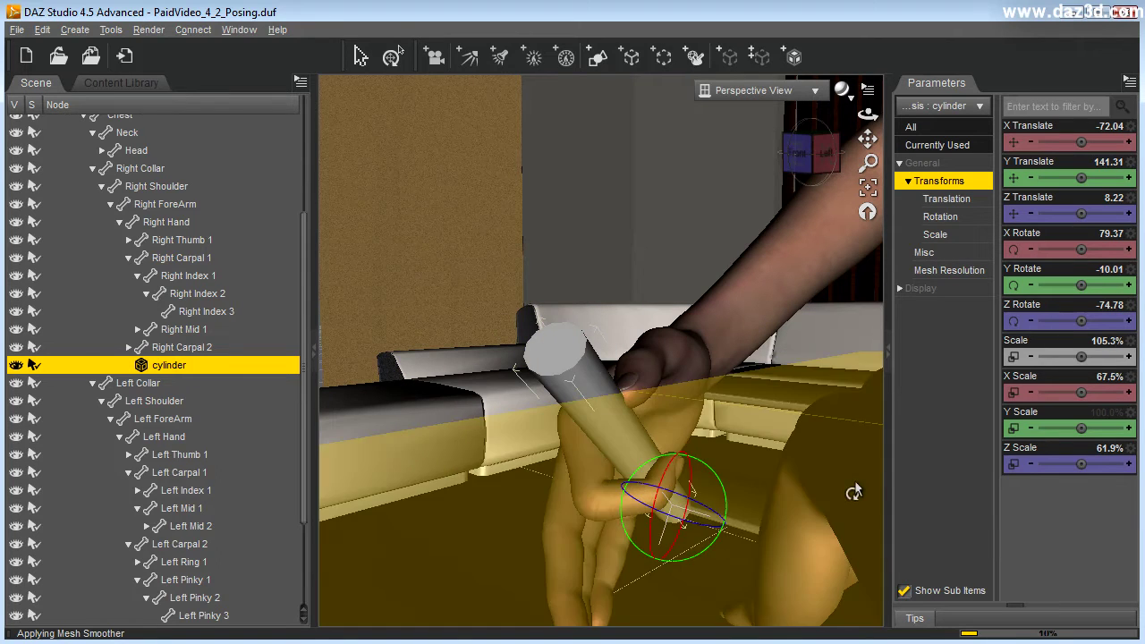
Step: Set the Right ForeArm Bend to 46.32
left_click_drag(867, 115, 894, 70)
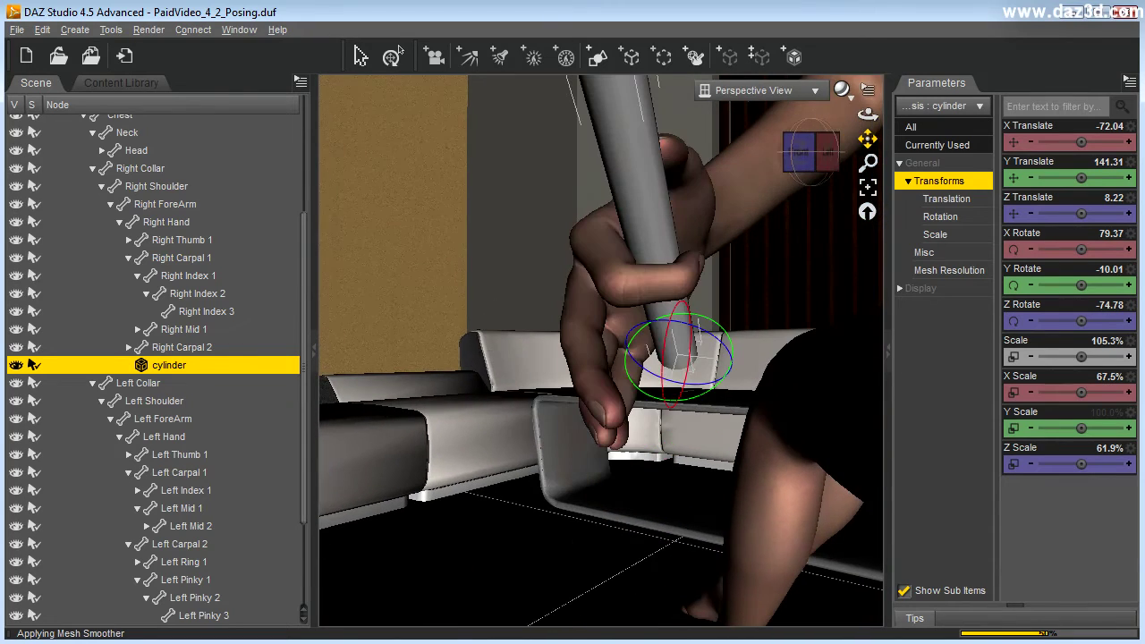
left_click_drag(868, 164, 868, 195)
left_click_drag(868, 139, 846, 179)
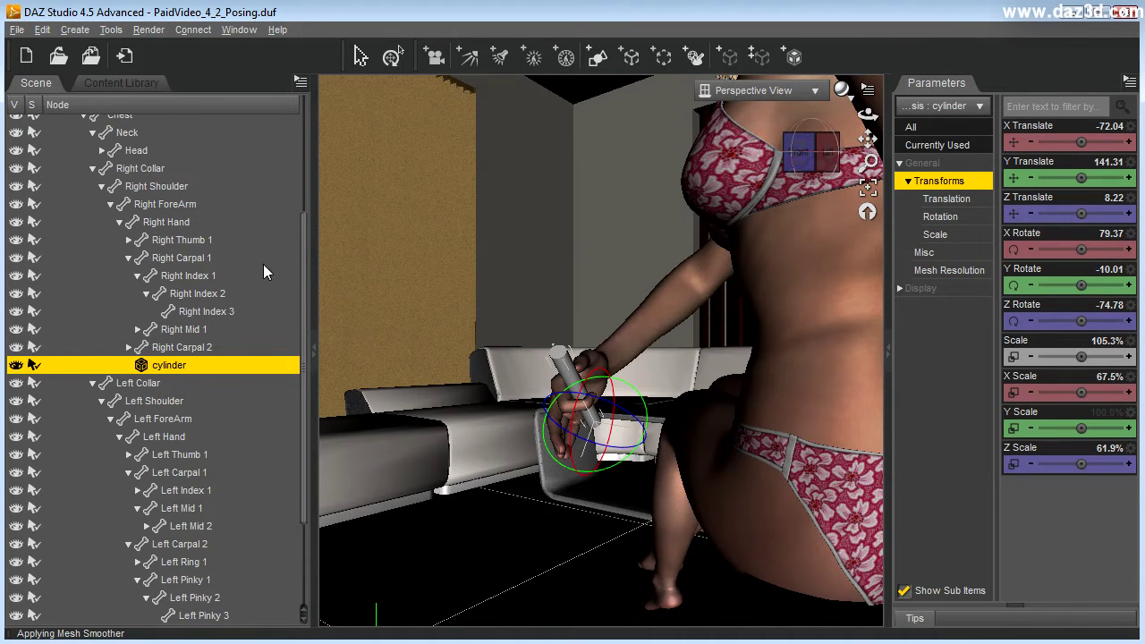
scroll(235, 306, "up", 2)
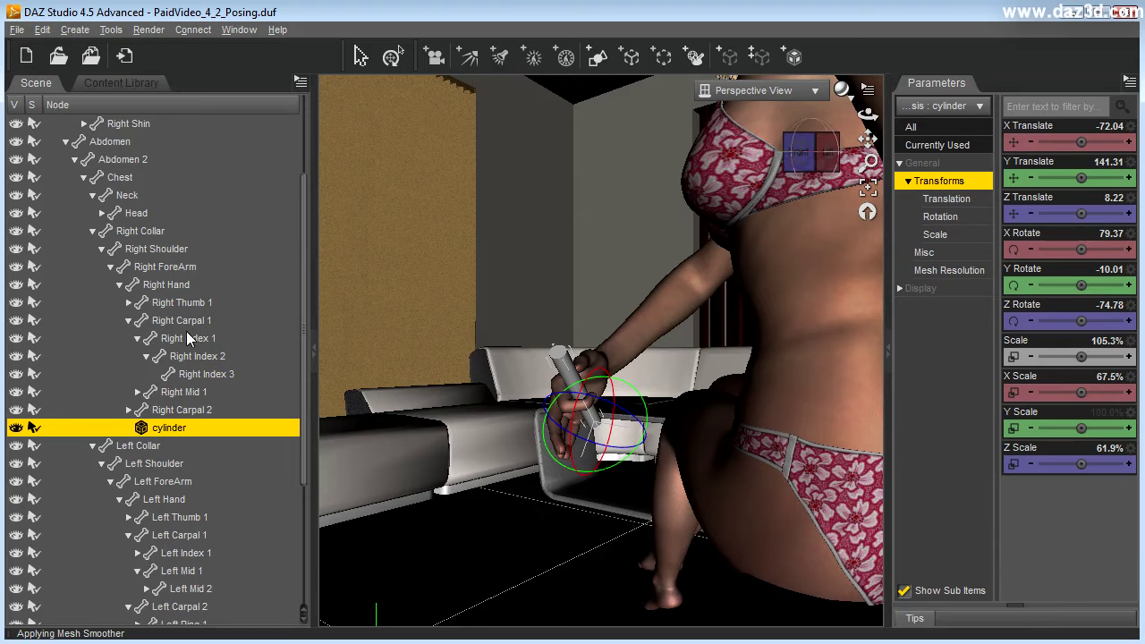
left_click(154, 268)
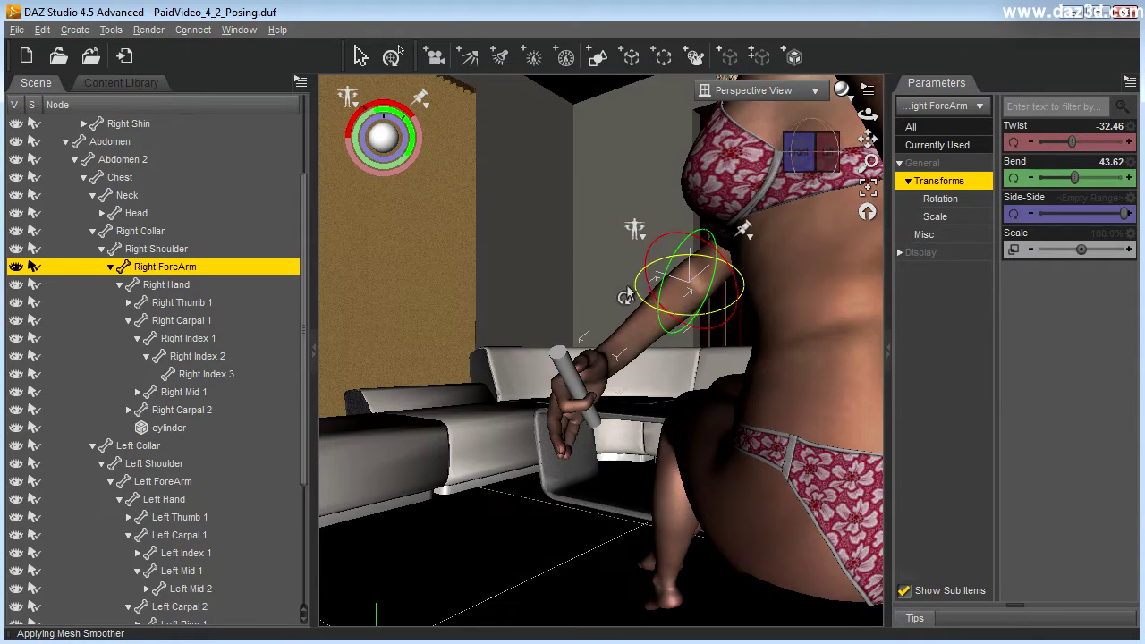
left_click(709, 317)
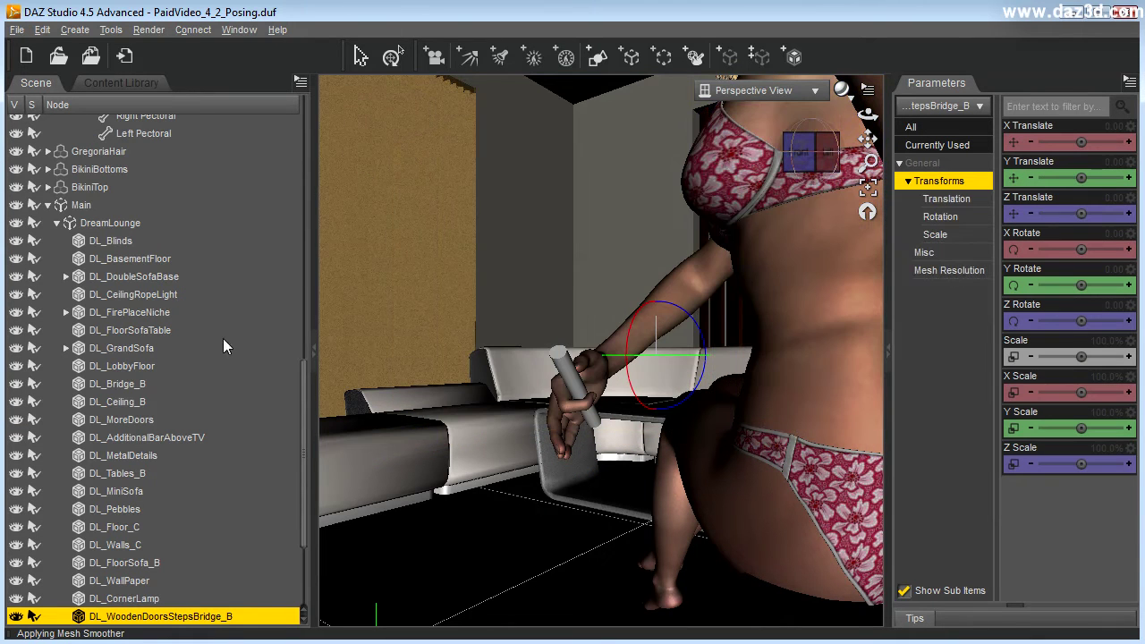
left_click_drag(307, 447, 307, 246)
left_click(165, 203)
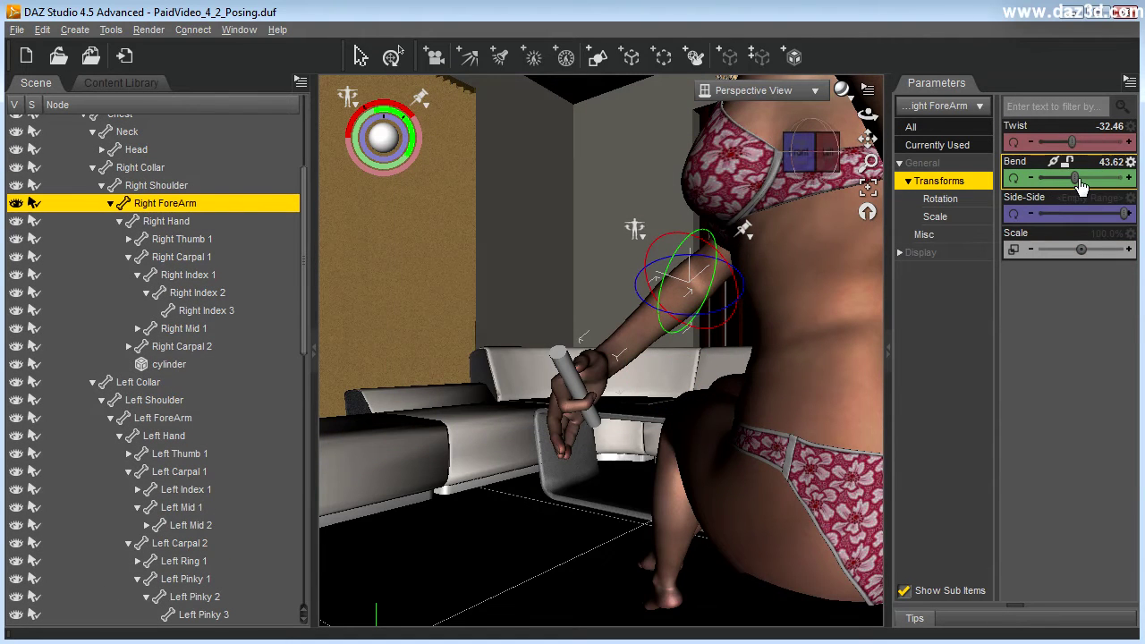
mouse_move(1078, 176)
left_mouse_down()
mouse_move(1024, 177)
mouse_move(1102, 188)
mouse_move(1076, 190)
left_mouse_up()
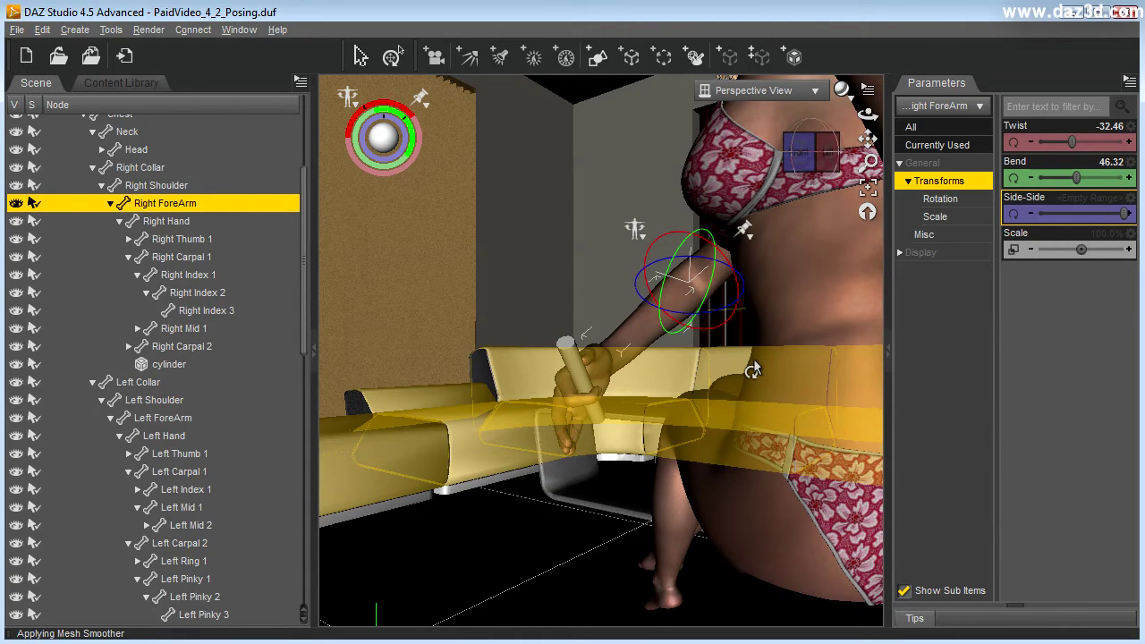
Step: Select the cylinder and activate the Translate tool
left_click(577, 358)
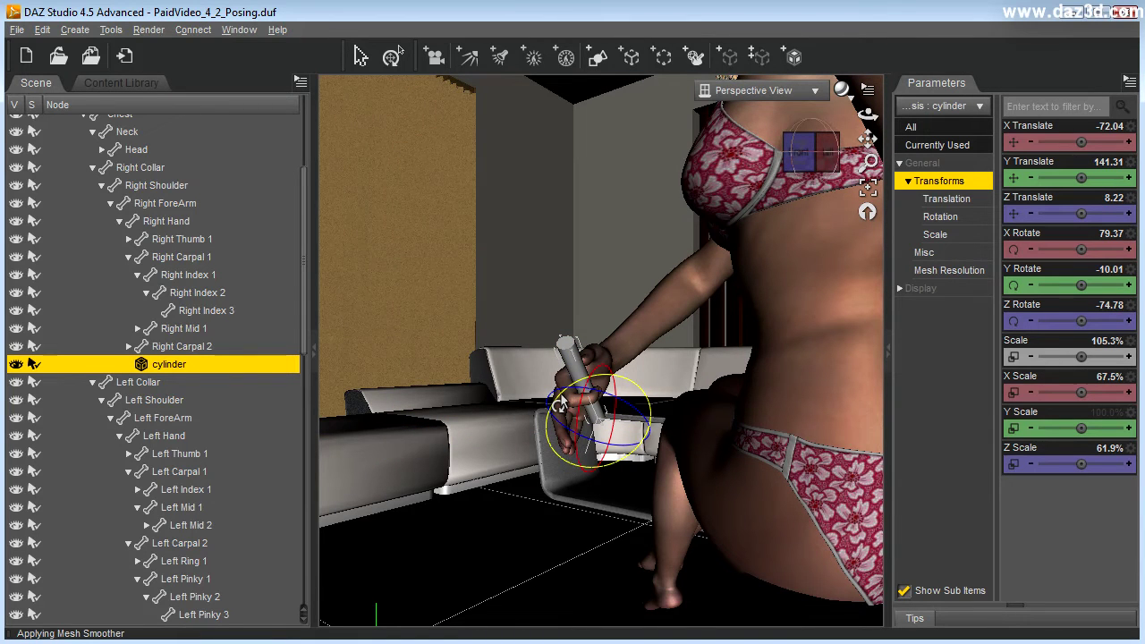
left_click(111, 29)
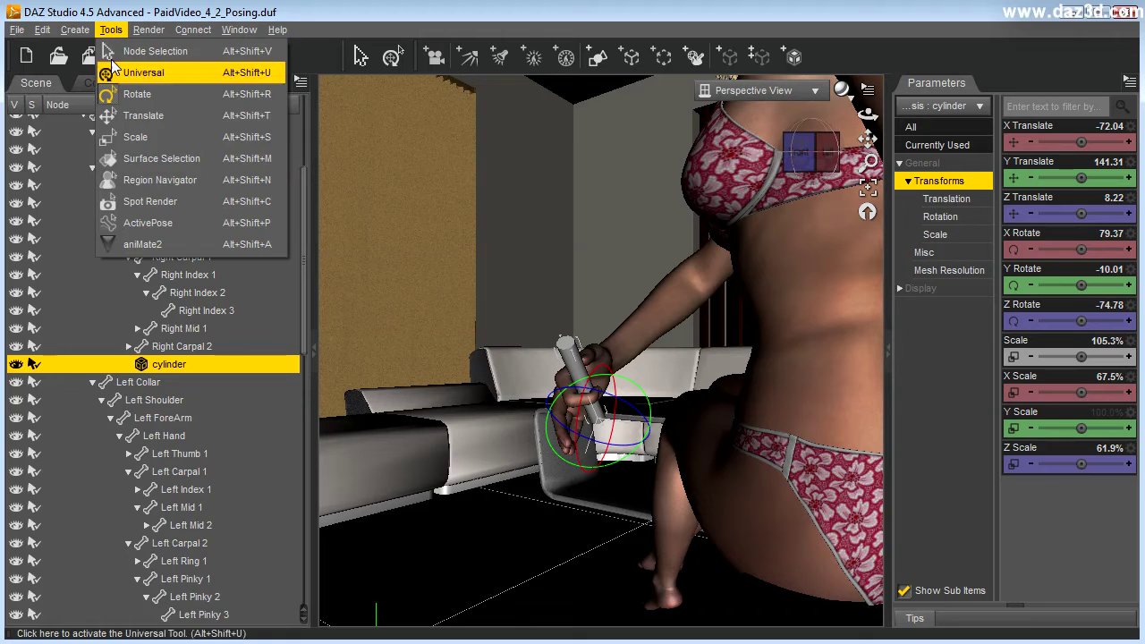
left_click(139, 115)
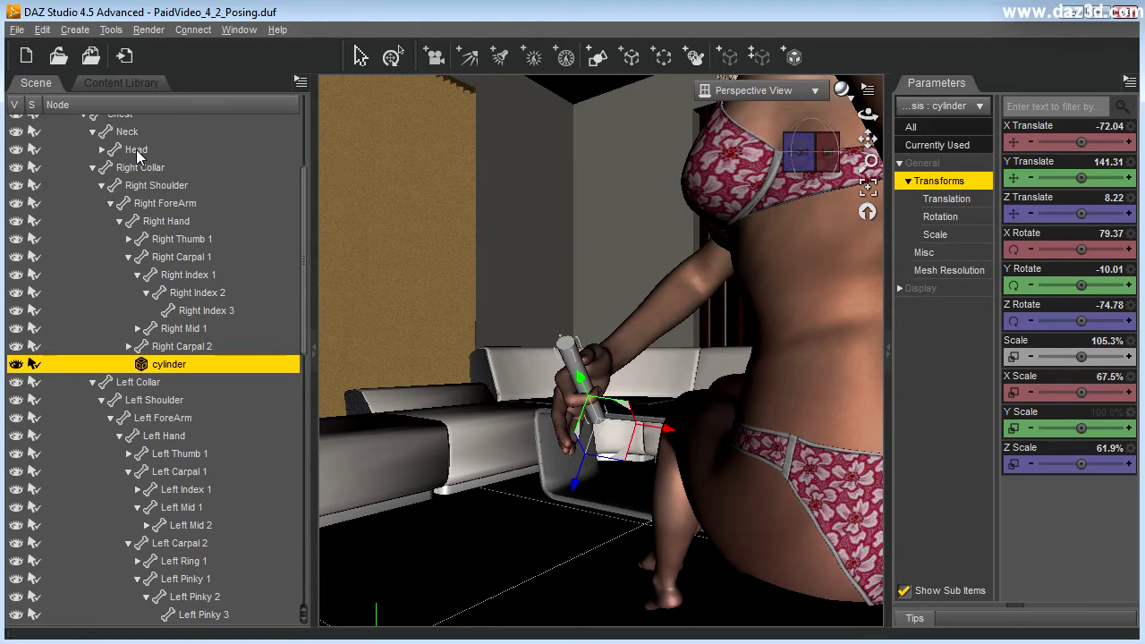
Step: Pull the right forearm slightly upward and set its Bend to -20.00
left_click(166, 203)
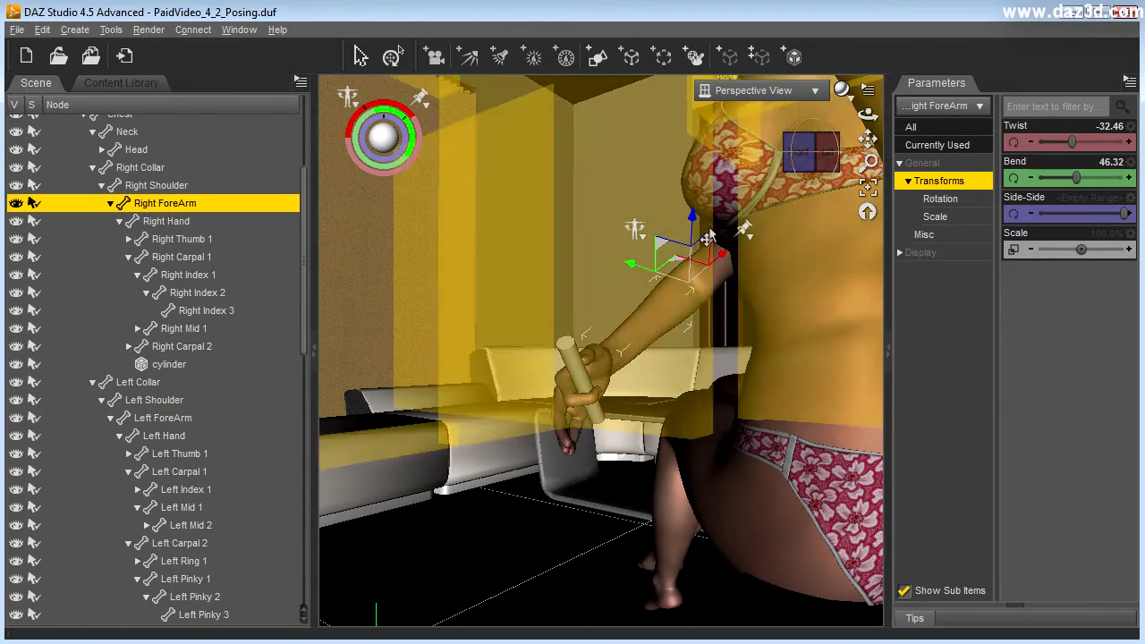
left_click_drag(691, 228, 733, 194)
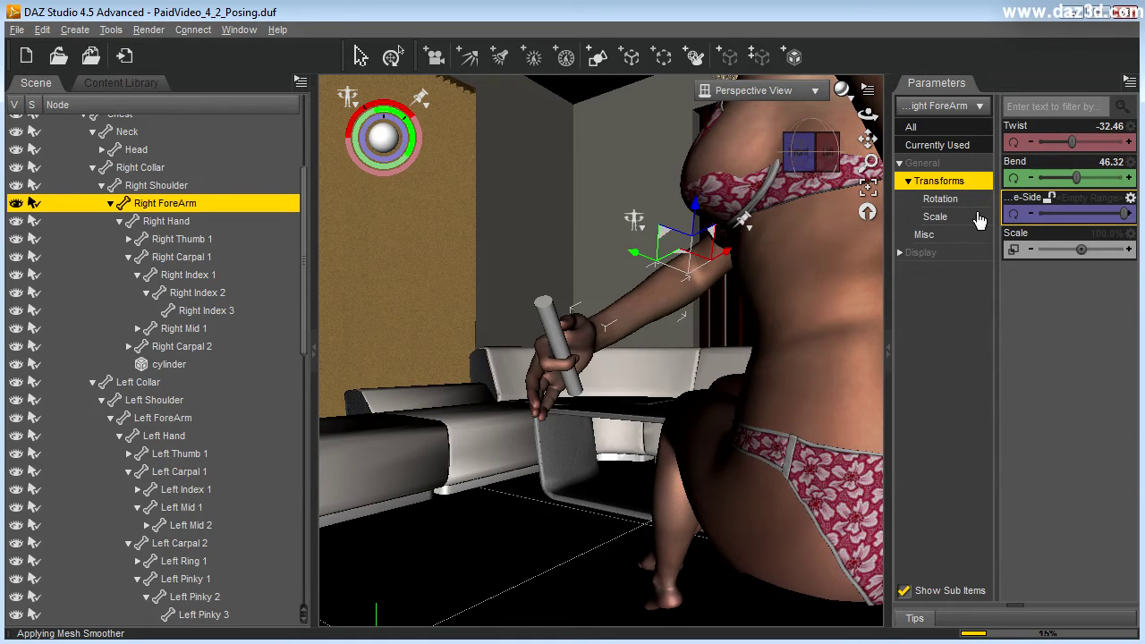
left_click(975, 200)
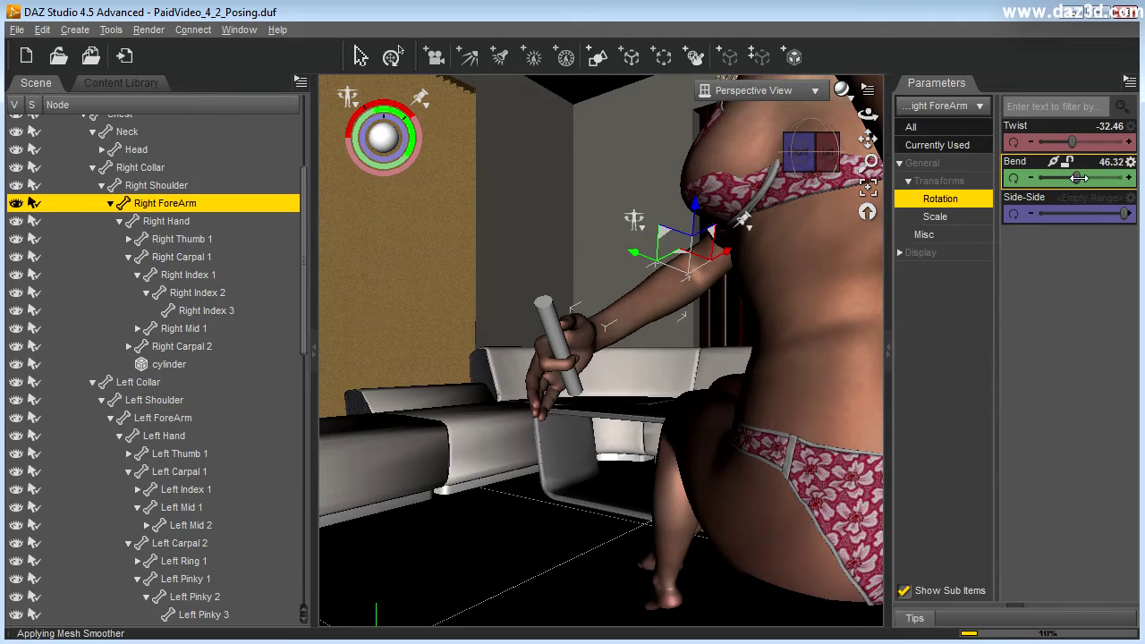
left_click_drag(1080, 177, 1036, 184)
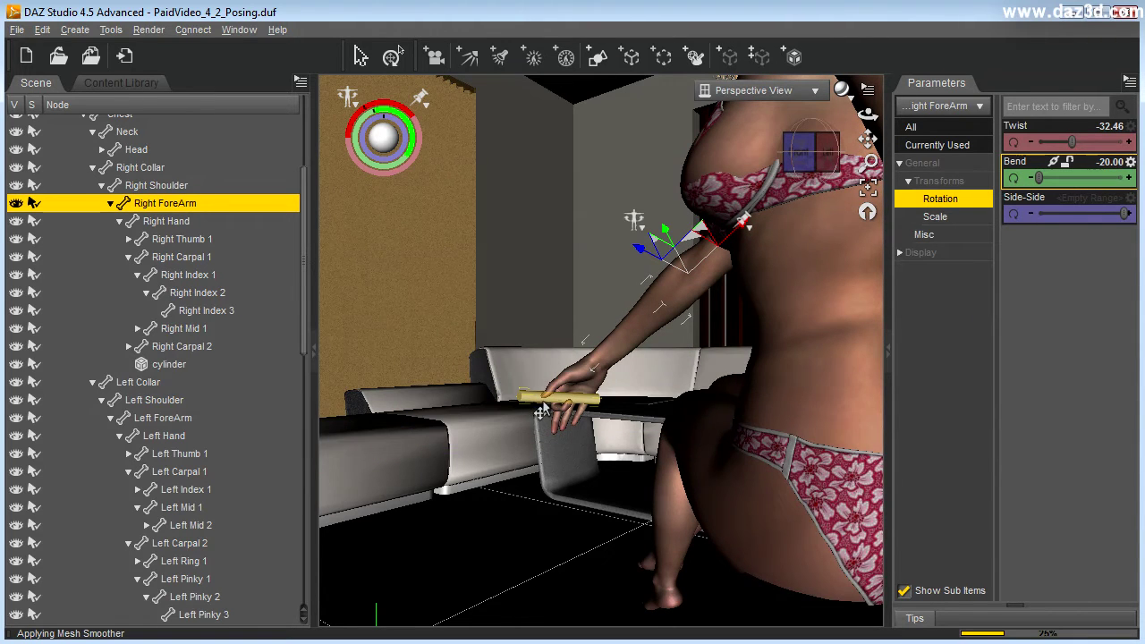
Step: Remove the cylinder from the scene
left_click(166, 365)
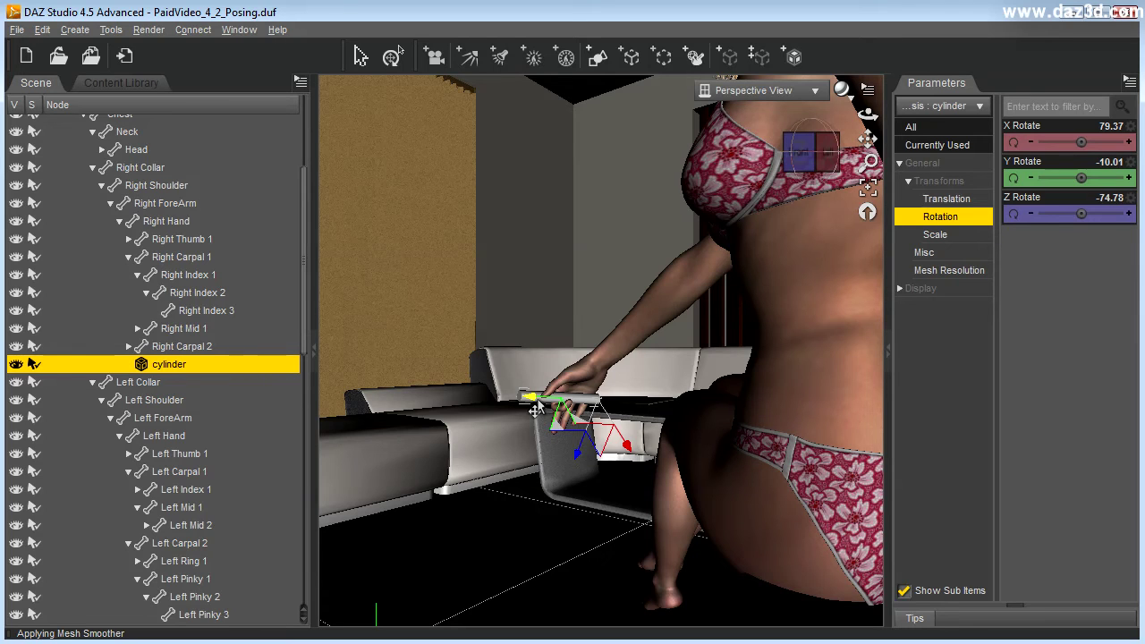
right_click(182, 367)
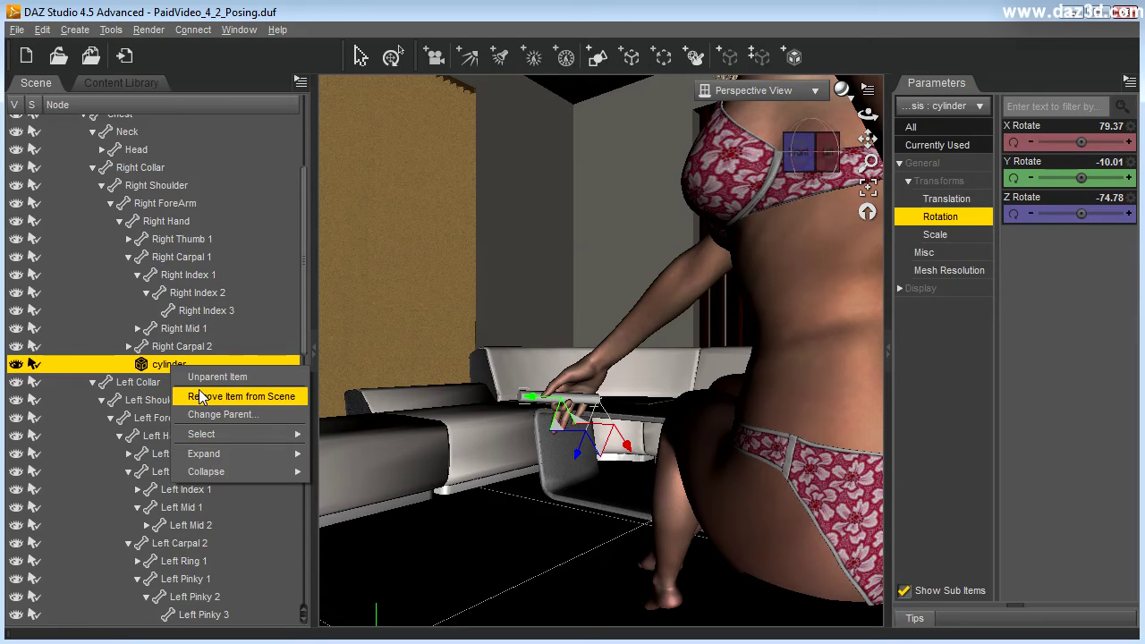
mouse_move(241, 457)
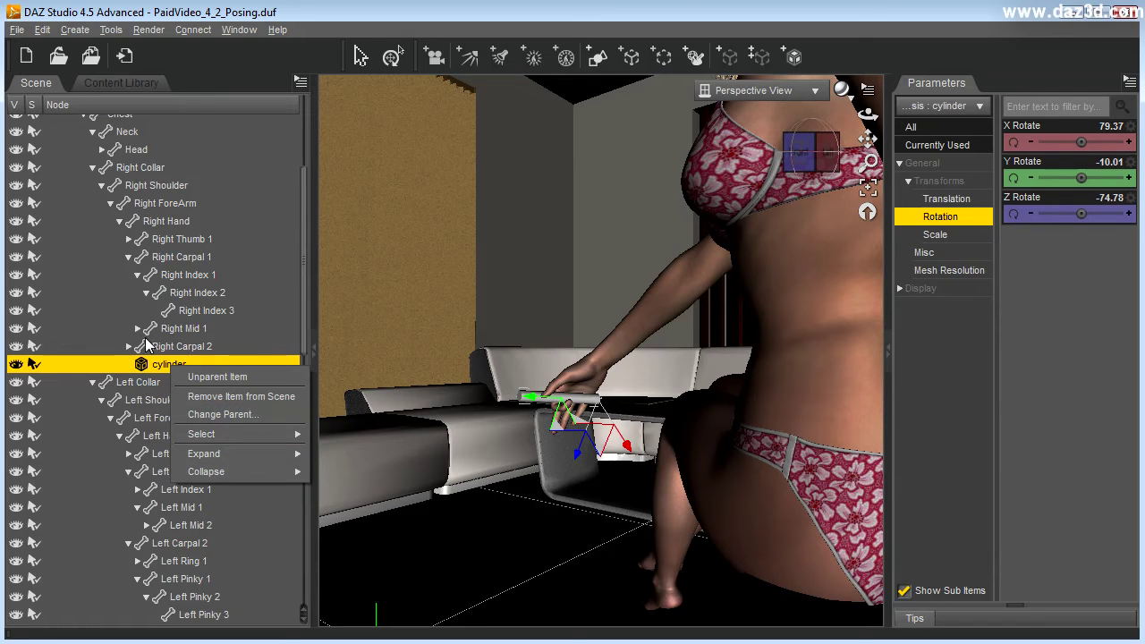
left_click(215, 396)
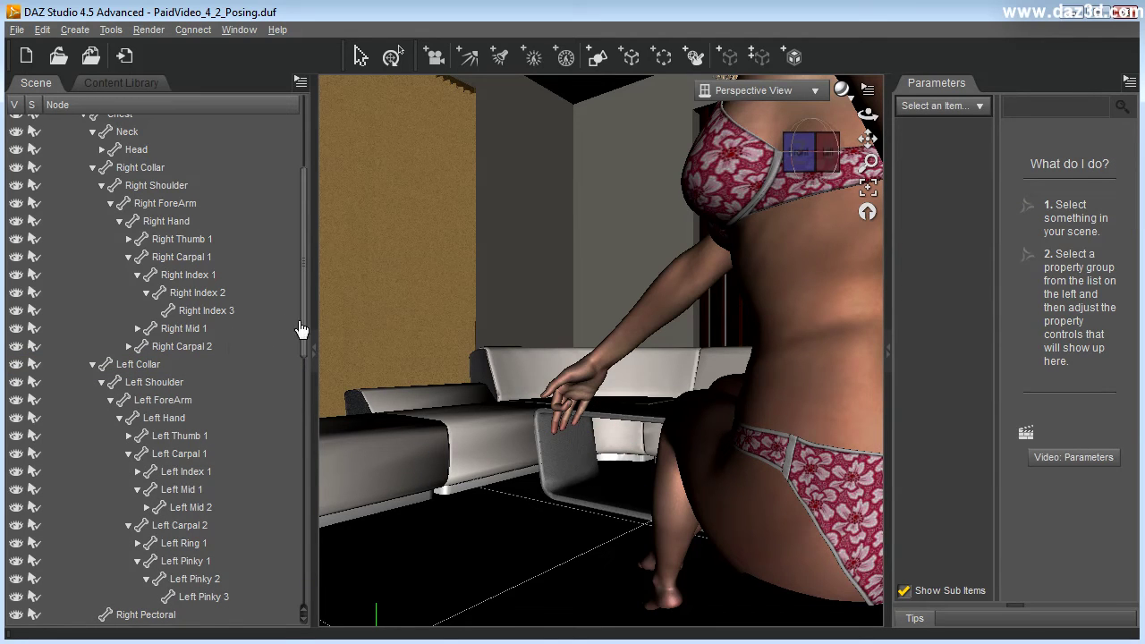
Step: Collapse the Genesis and Main hierarchies in the scene list
scroll(301, 327, "up", 4)
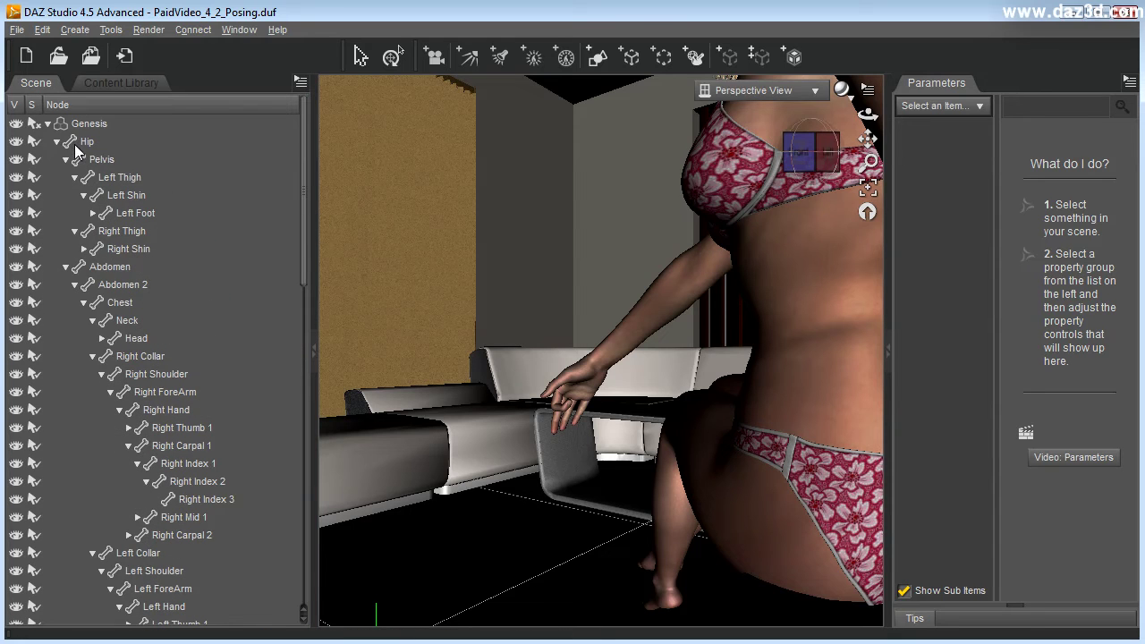
left_click(48, 123)
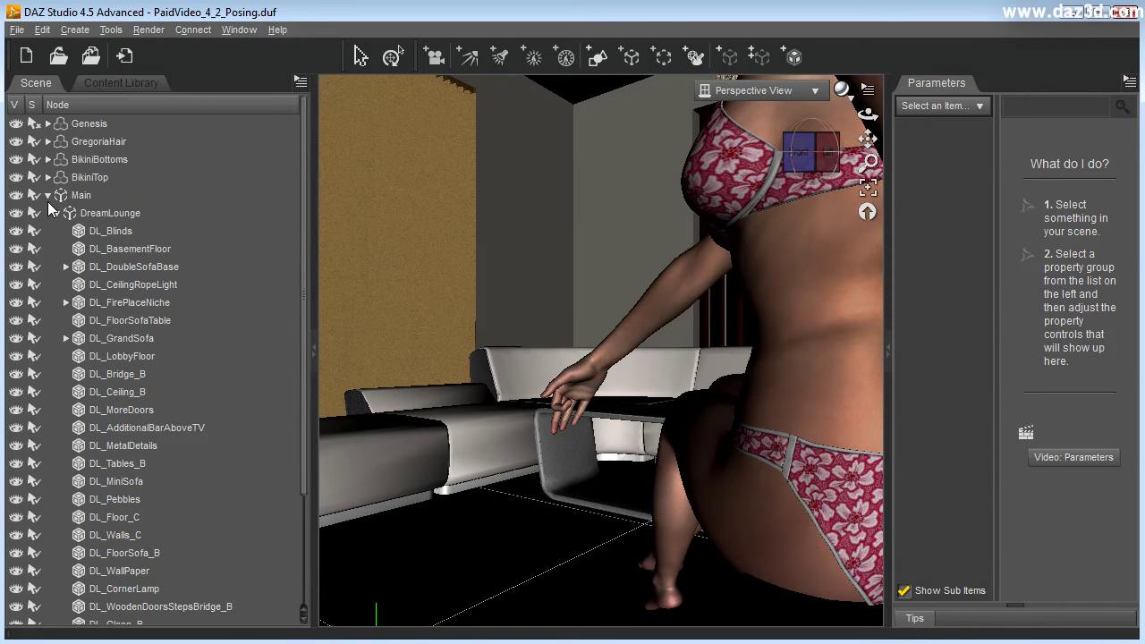
left_click(47, 195)
Step: Move the Genesis figure across the floor plane from the small bench to the long dark seat near the fireplace
left_click_drag(870, 139, 948, 175)
left_click_drag(866, 114, 868, 171)
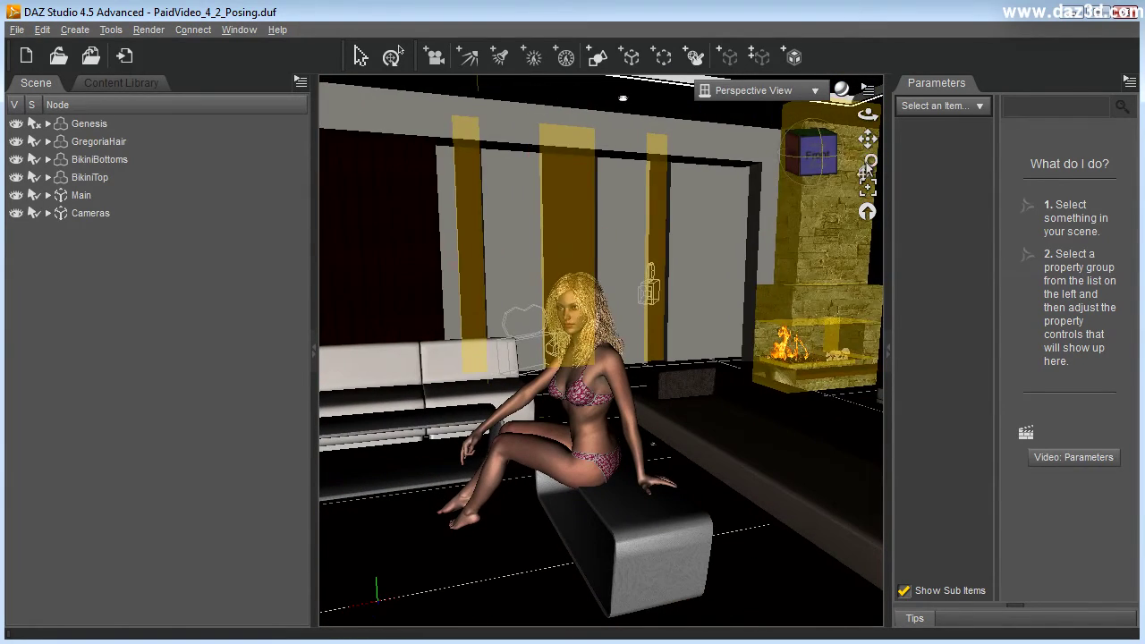
left_click(89, 126)
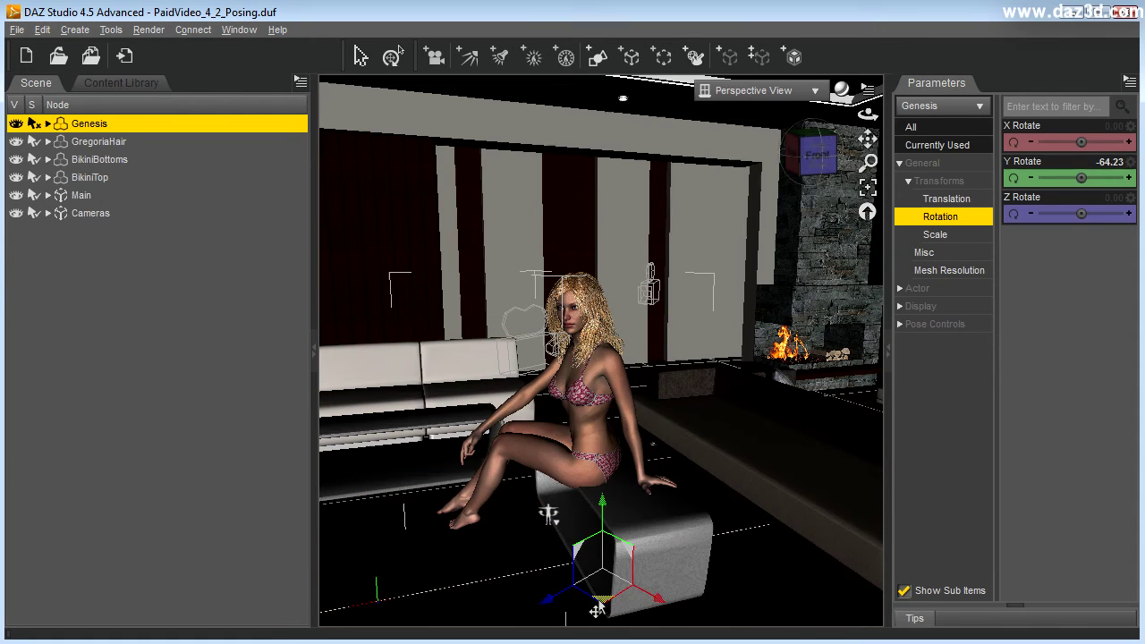
left_click_drag(597, 610, 791, 556)
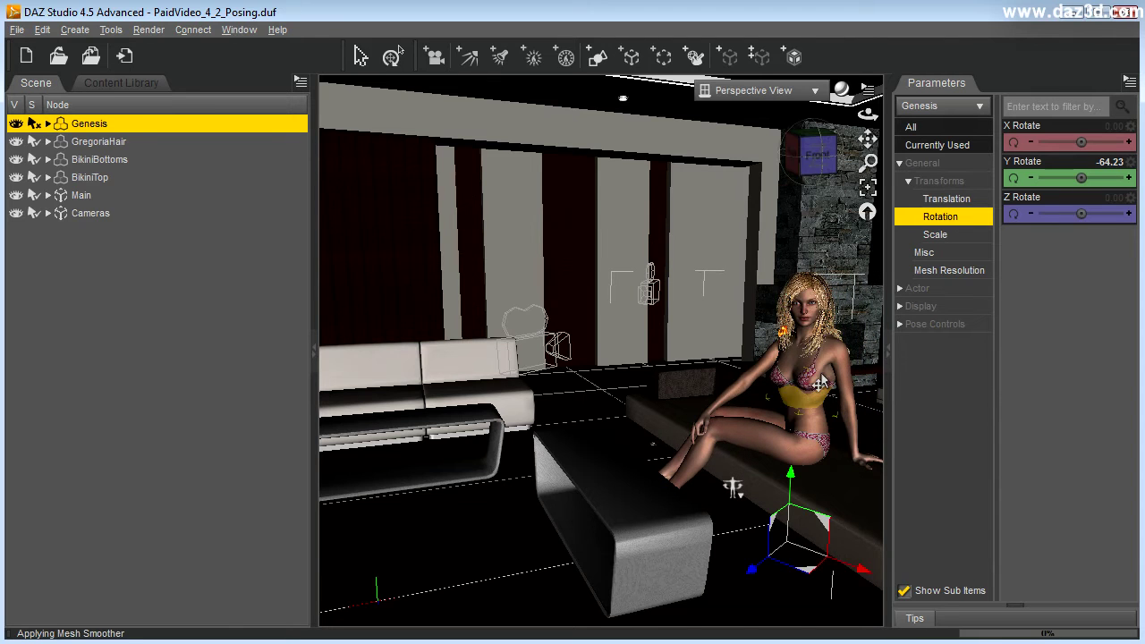
Step: Lower the Genesis figure toward the long seat by setting its yTranslate to -23.29
left_click_drag(868, 162, 876, 168)
left_click_drag(873, 128, 873, 128)
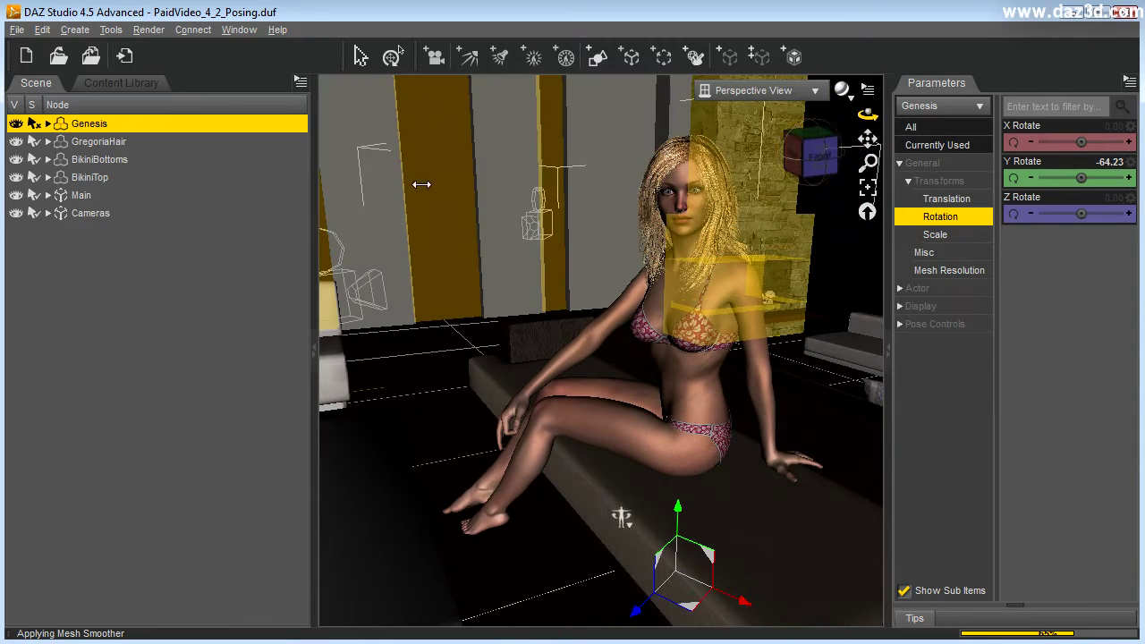
left_click(947, 199)
left_click_drag(1081, 177, 1068, 144)
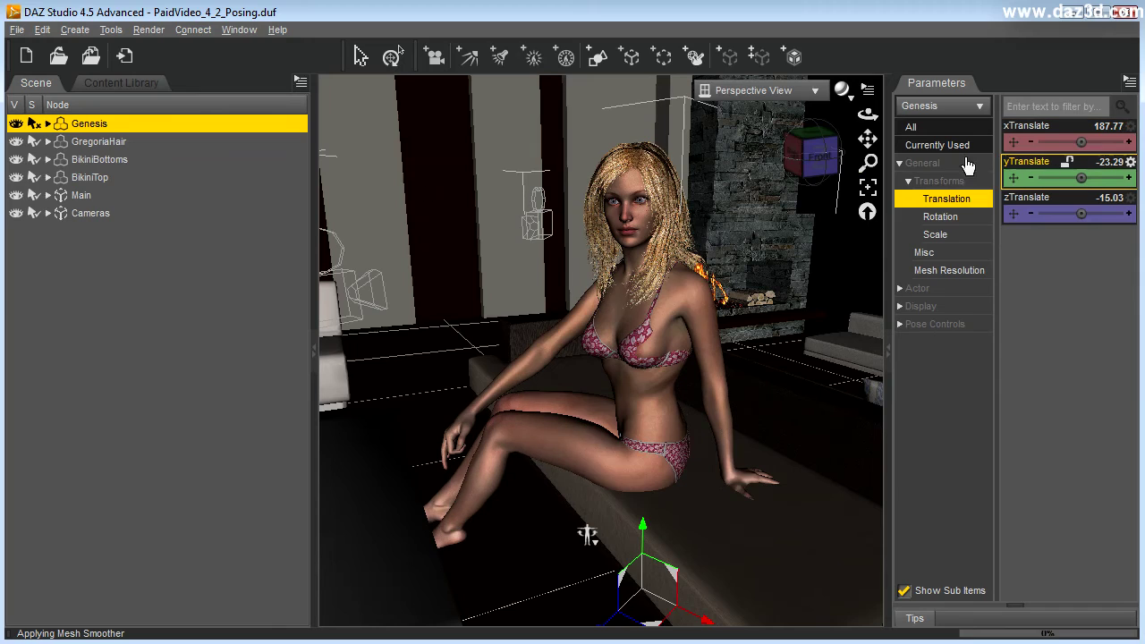
Step: Raise the Genesis figure along the vertical axis to a yTranslate of -20.07
left_click_drag(865, 159, 865, 109)
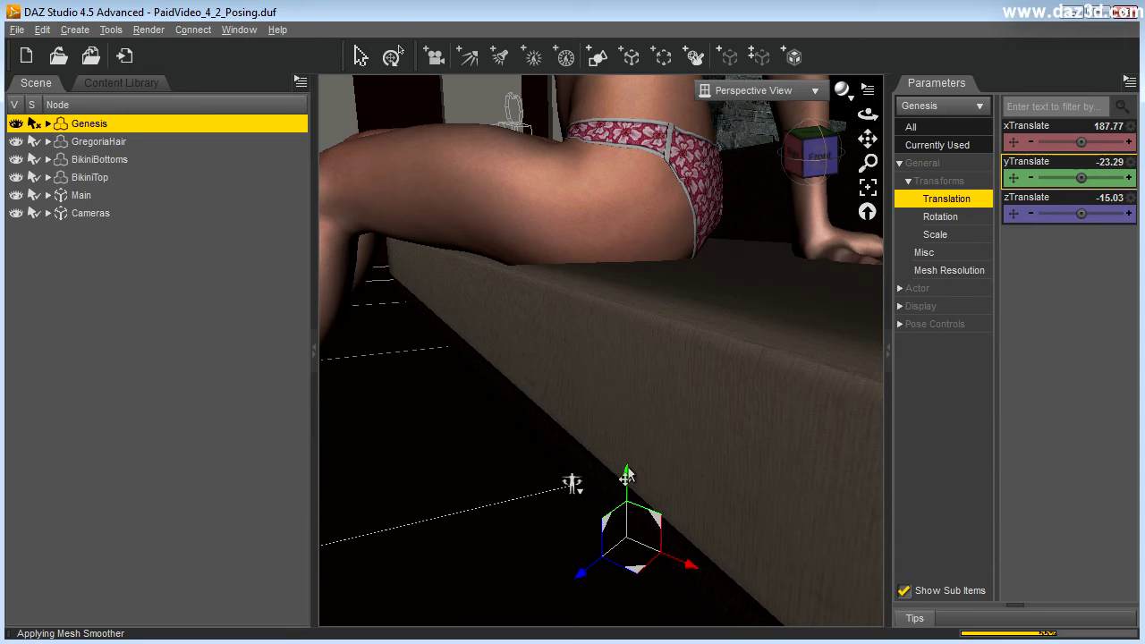
left_click_drag(625, 481, 618, 472)
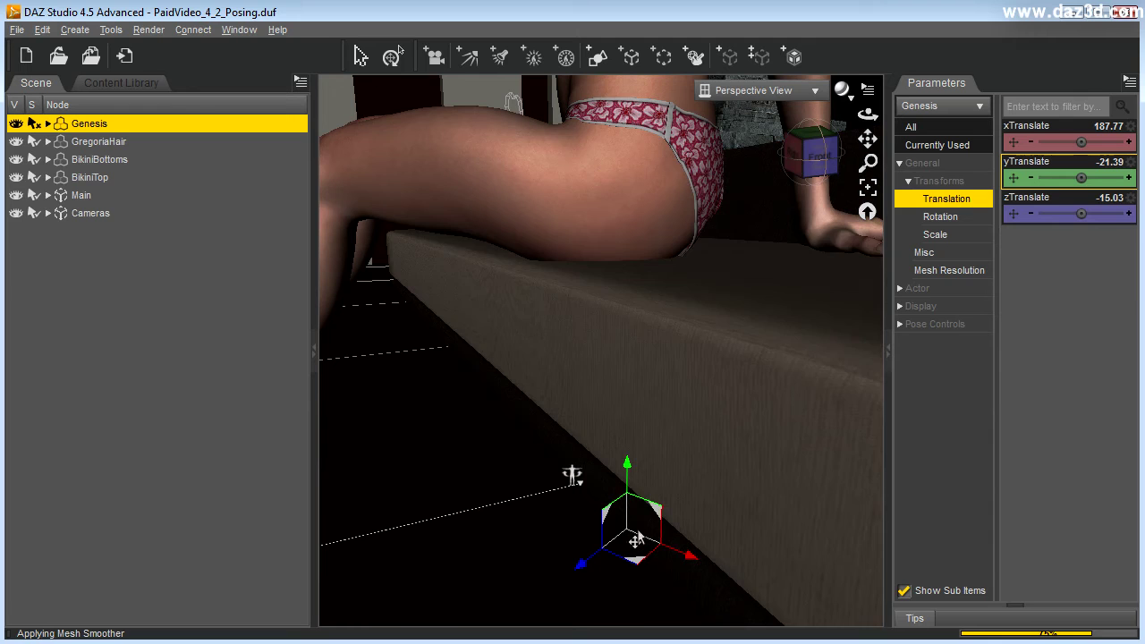
left_click_drag(622, 474, 623, 460)
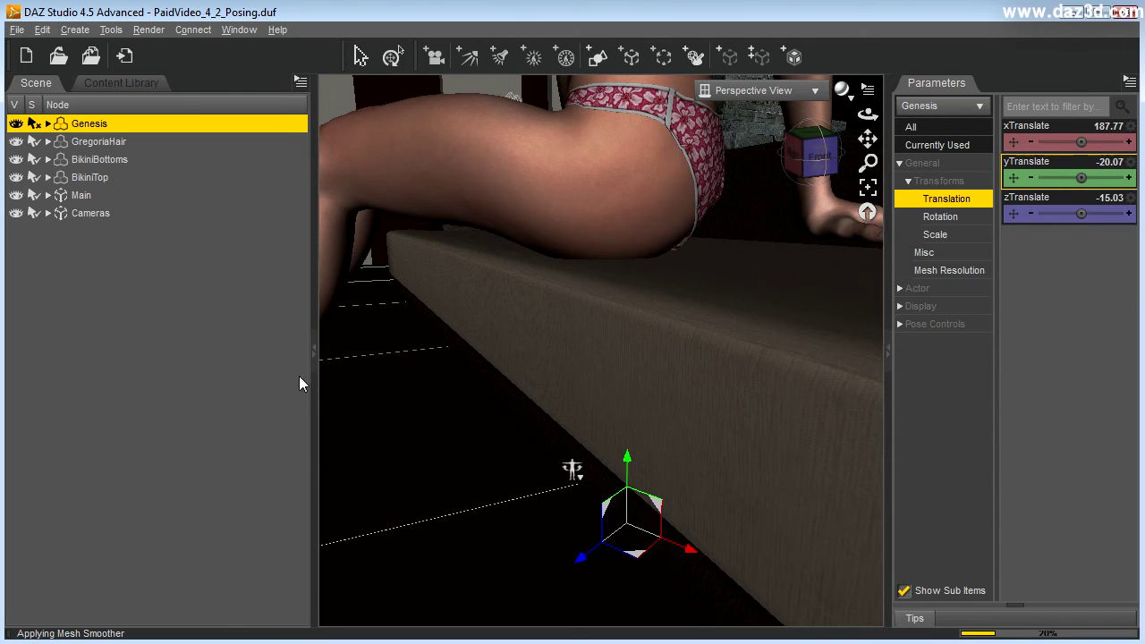
Step: Settle the Genesis figure onto the seat by lowering its yTranslate to -25.11
left_click_drag(867, 114, 867, 183)
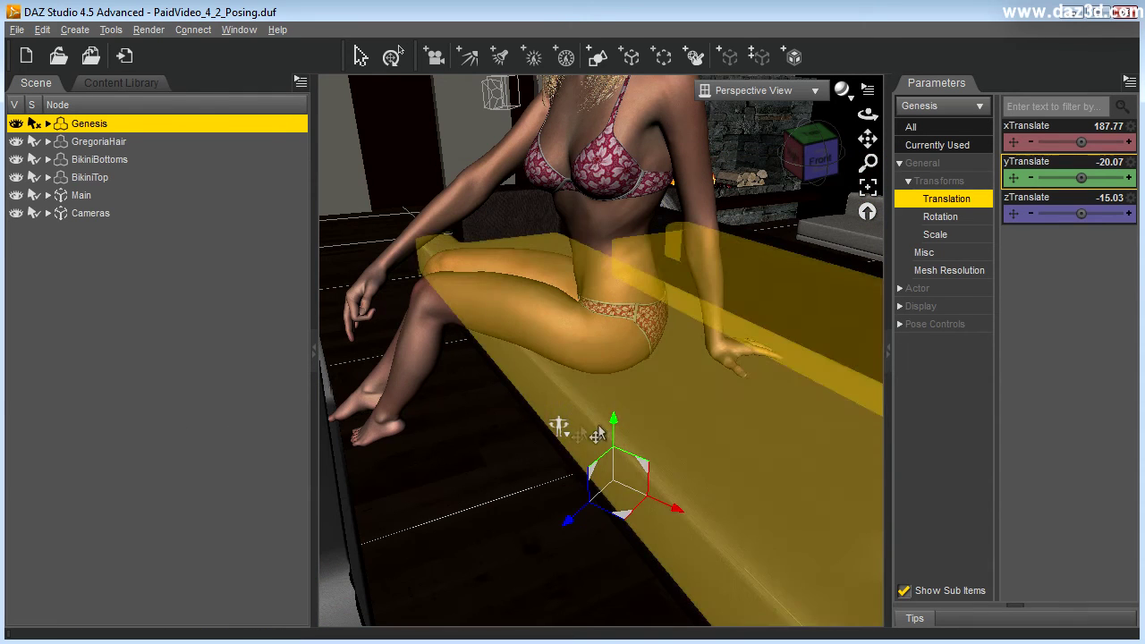
left_click_drag(609, 432, 613, 448)
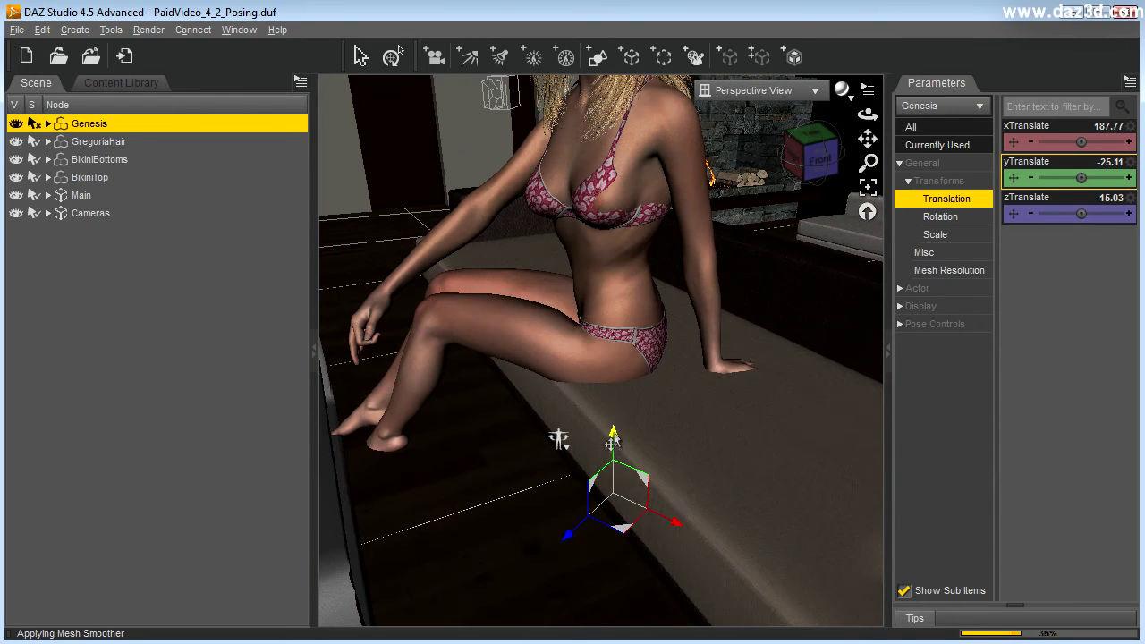
left_click(613, 438)
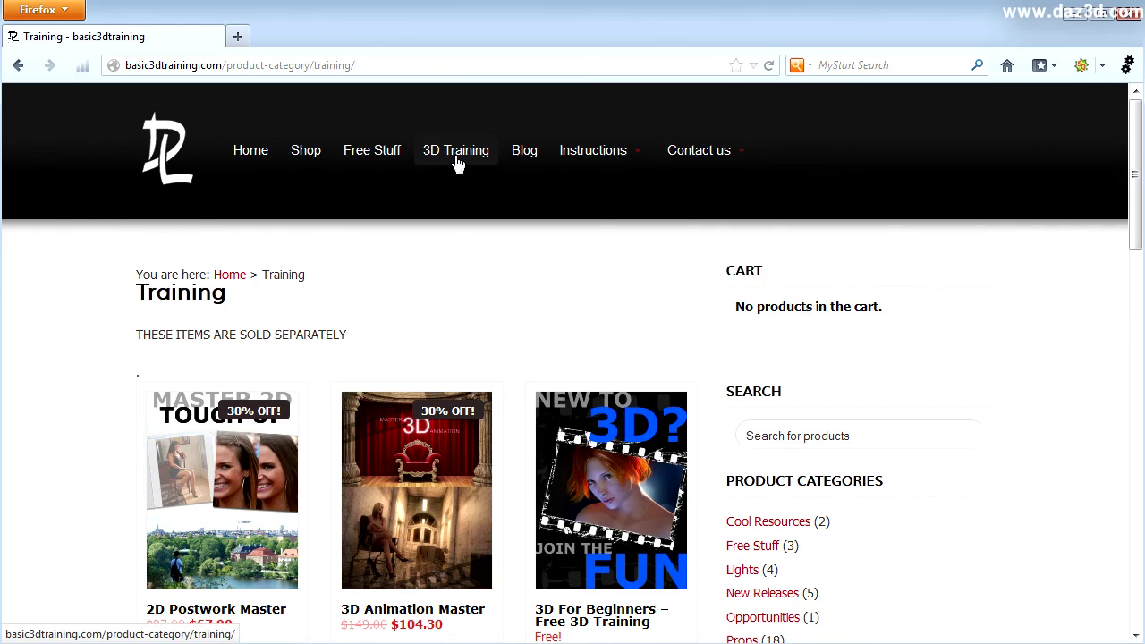
Step: In Firefox, find 3D Pin-Up Master in the training catalogue and look over its product page
scroll(86, 396, "down", 8)
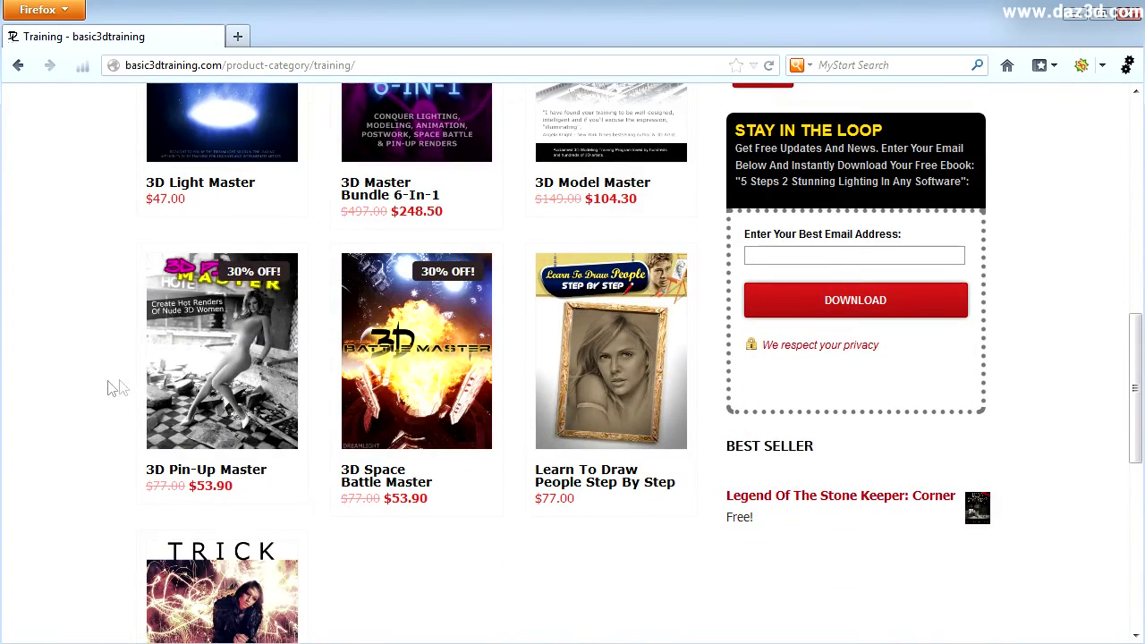
left_click(219, 359)
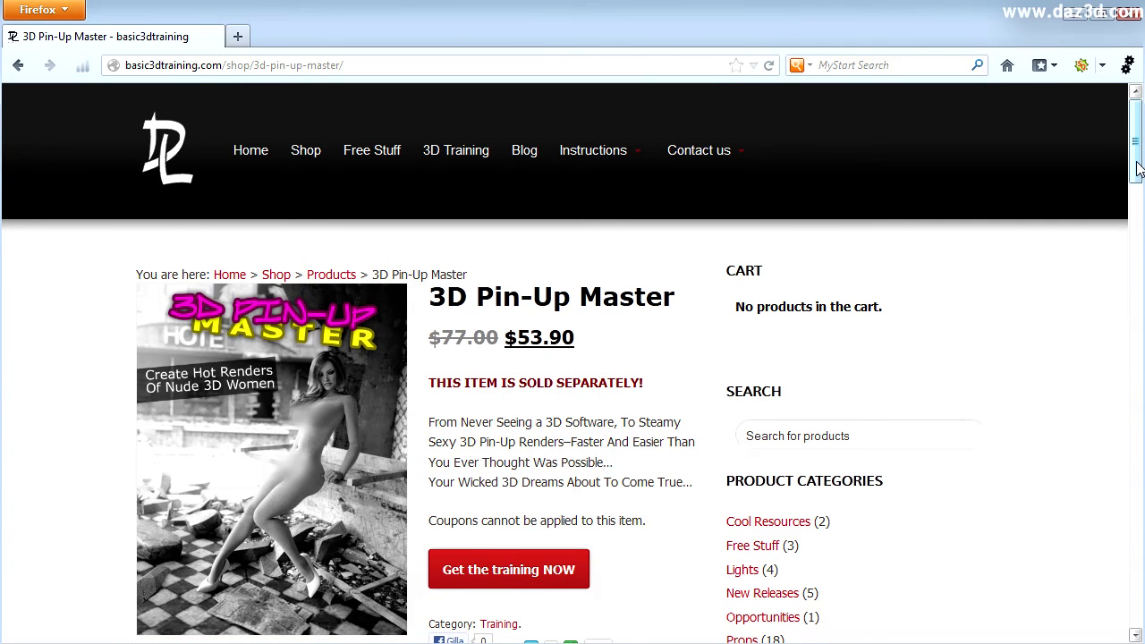
scroll(1139, 173, "down", 1)
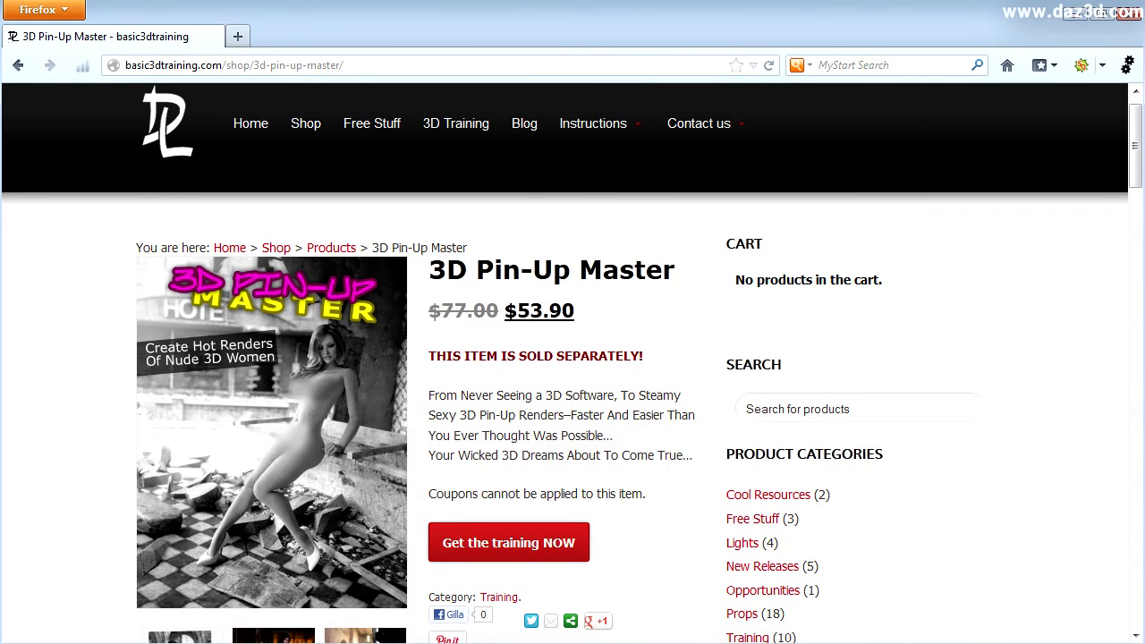
scroll(854, 286, "down", 4)
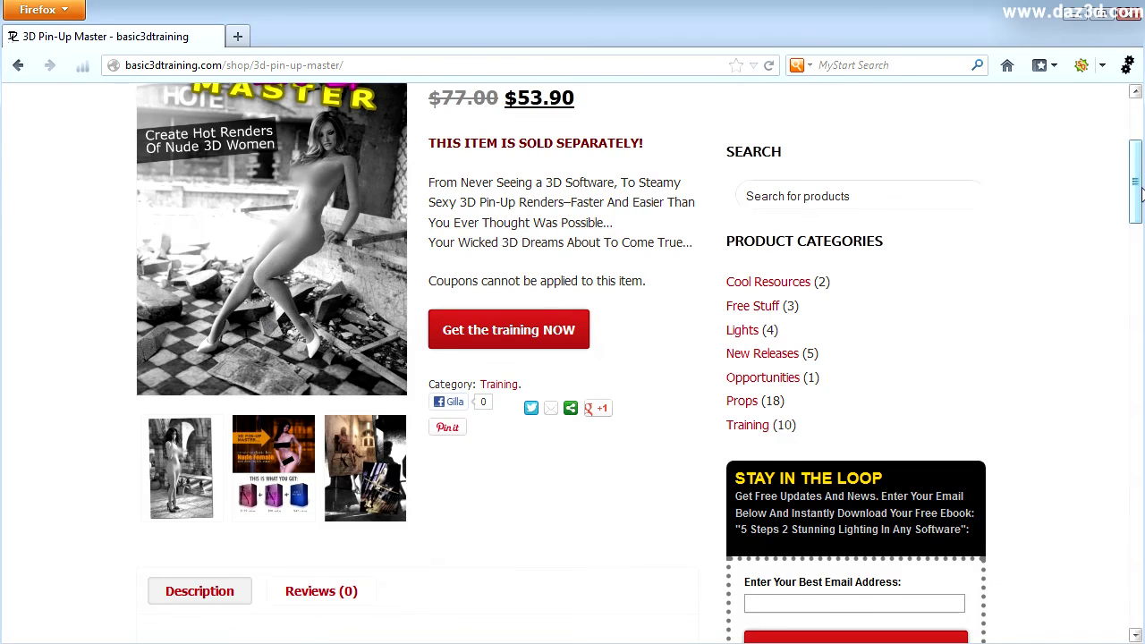
scroll(1139, 183, "up", 1)
mouse_move(1136, 171)
left_mouse_down()
mouse_move(1136, 398)
mouse_move(1126, 152)
left_mouse_up()
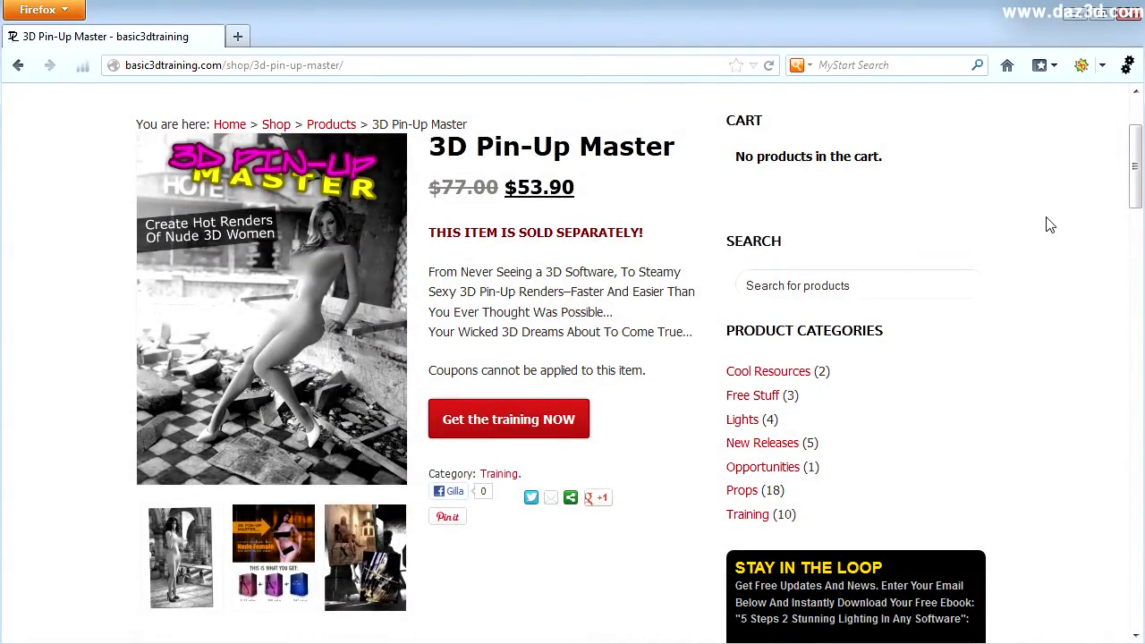